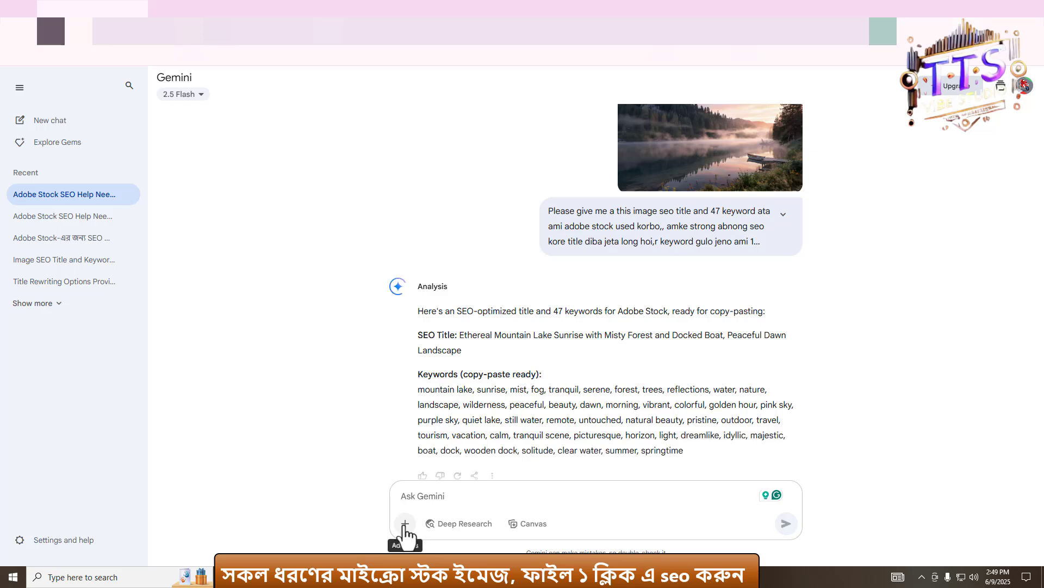
# - Upload the image generation-3956266c-5927-4d7a-8594-47fb137ad0a0.jpg to Gemini and send the pasted SEO title and keyword prompt with it
pyautogui.click(405, 523)
pyautogui.click(442, 469)
pyautogui.click(280, 121)
pyautogui.click(410, 469)
pyautogui.click(438, 496)
pyautogui.write('Please give me a this image seo title and 47 keyword ata ami adobe stock used korbo,, amke strong abnong seo kore title diba jeta long hoi,r keyword gulo jeno ami 1 click a copy kore adobe stock a past krte pari')
pyautogui.press('Return')
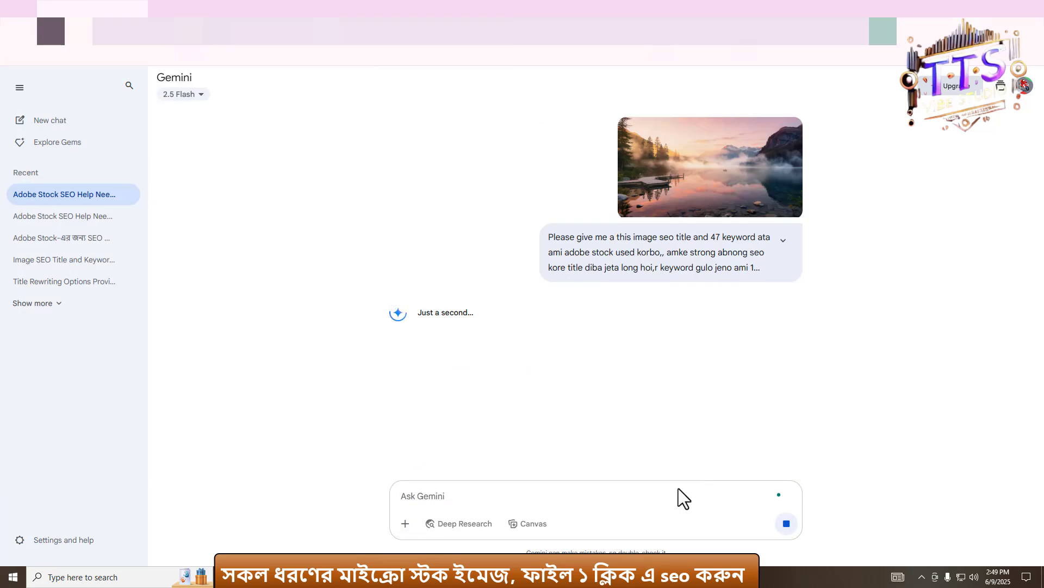
# - Upload generation-ba105918-005b-4586-98f5-3d8b0f05afe2.jpg and send the pasted SEO prompt with it
pyautogui.click(406, 524)
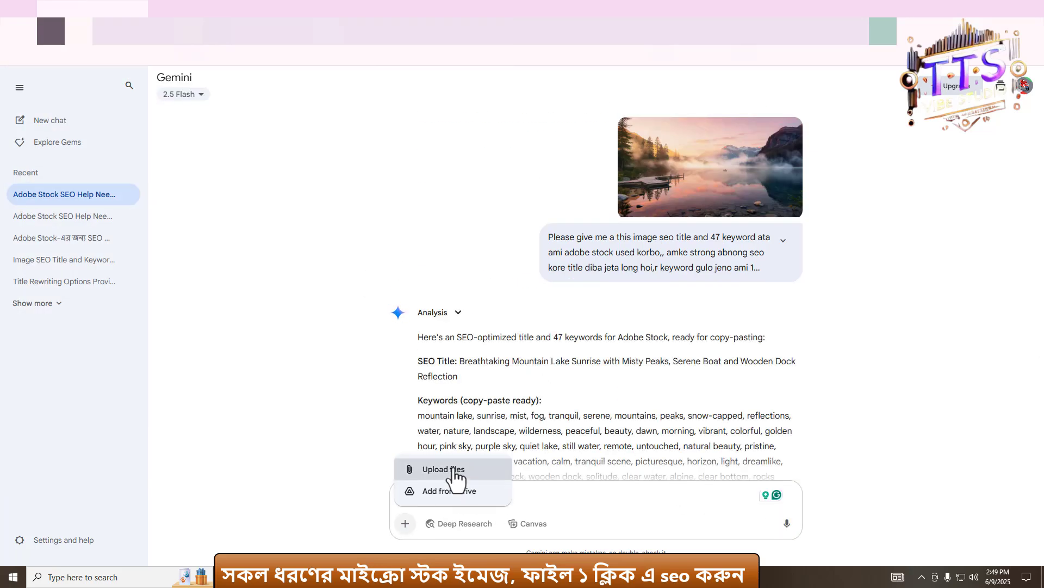
pyautogui.click(443, 469)
pyautogui.click(327, 107)
pyautogui.click(408, 468)
pyautogui.write('Please give me a this image seo title and 47 keyword ata ami adobe stock used korbo,, amke strong abnong seo kore title diba jeta long hoi,r keyword gulo jeno ami 1 click a copy kore adobe stock a past krte pari')
pyautogui.click(786, 523)
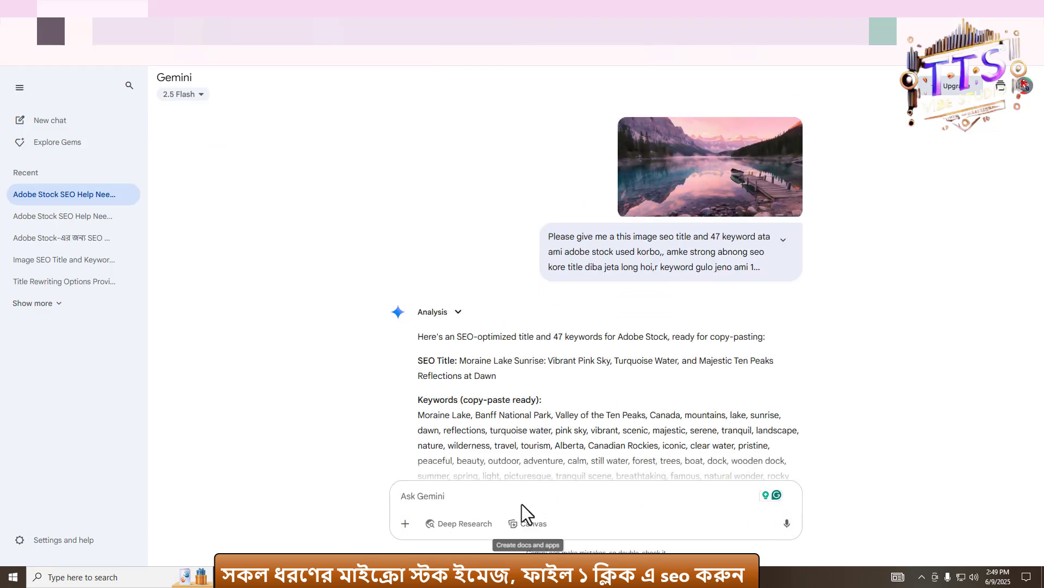
# - Select and copy the Algonquin Park SEO title from Gemini's earlier response
pyautogui.scroll(-2, 427, 357)
pyautogui.scroll(3, 522, 375)
pyautogui.scroll(-3, 677, 402)
pyautogui.scroll(20, 524, 360)
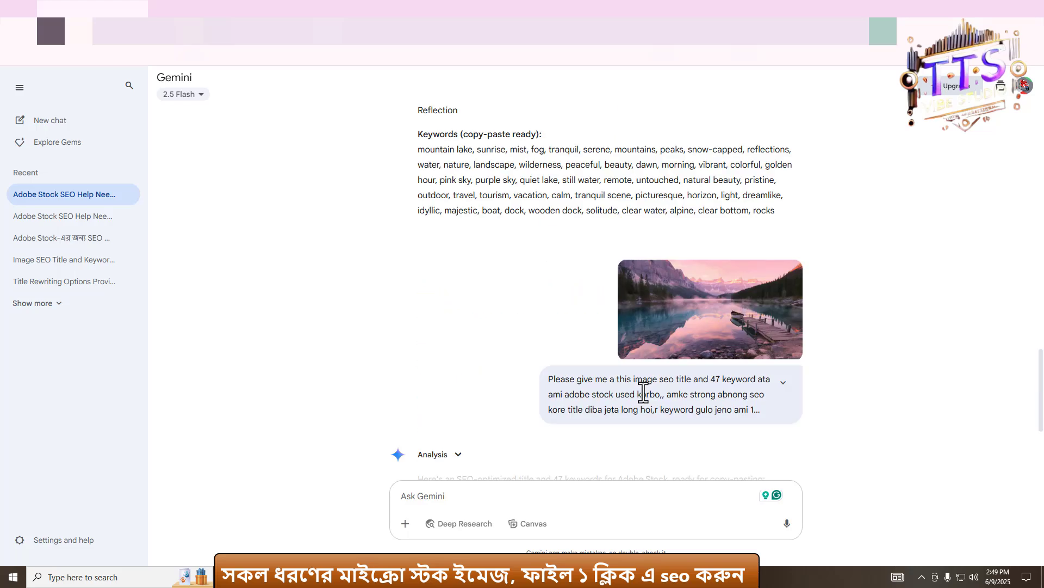
pyautogui.moveTo(460, 253); pyautogui.dragTo(463, 267)
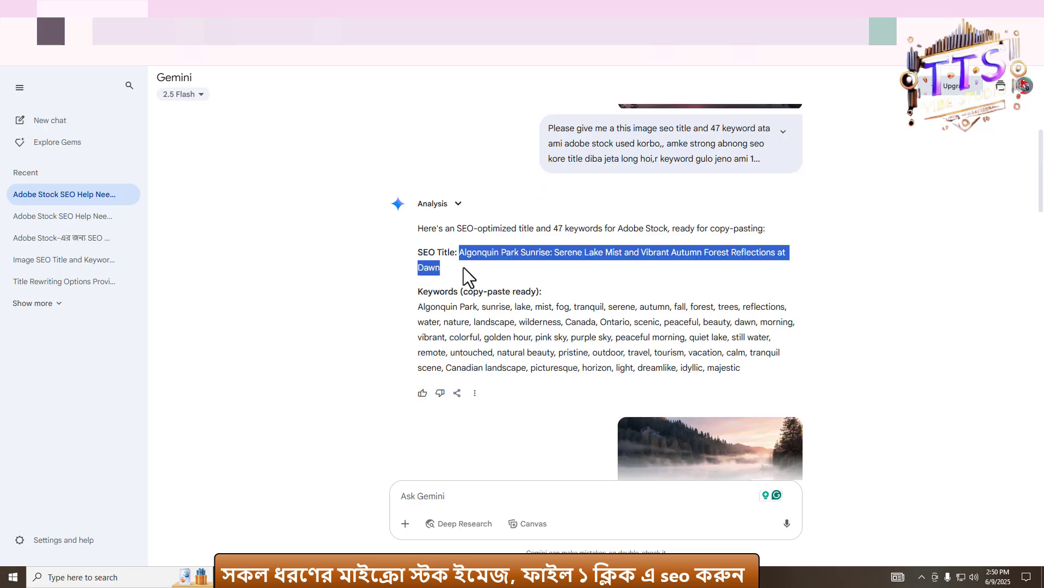
# - In the Downloads image folder, rename the first image to Algonquin Park Sunrise Serene Lake Mist and Vibrant Autumn Forest Reflections at Dawn.jpg
pyautogui.press('super+e')
pyautogui.click(44, 147)
pyautogui.doubleClick(128, 94)
pyautogui.rightClick(156, 155)
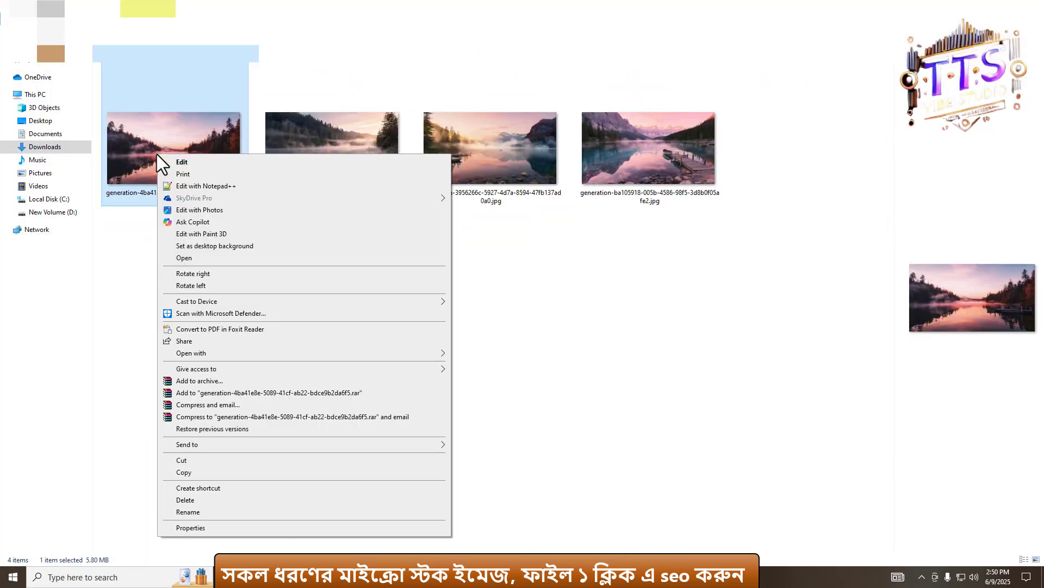
pyautogui.click(199, 514)
pyautogui.write('Algonquin Park Sunrise Serene Lake Mist and Vibrant Autumn Forest Reflections at Dawn')
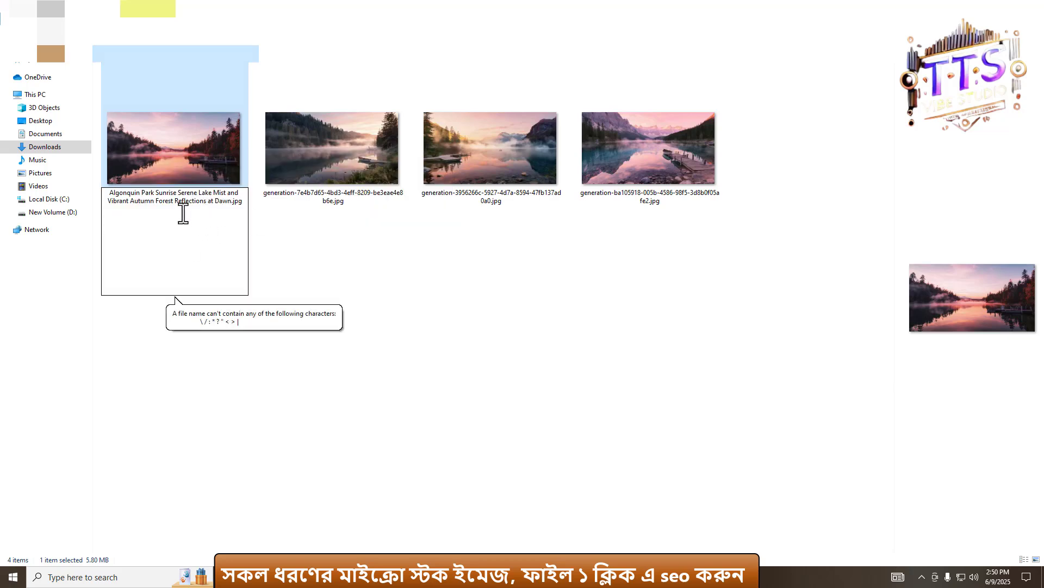
pyautogui.press('Return')
# - In the renamed image's file details, paste the title into Title and Subject and give it a five-star rating
pyautogui.rightClick(158, 93)
pyautogui.click(195, 467)
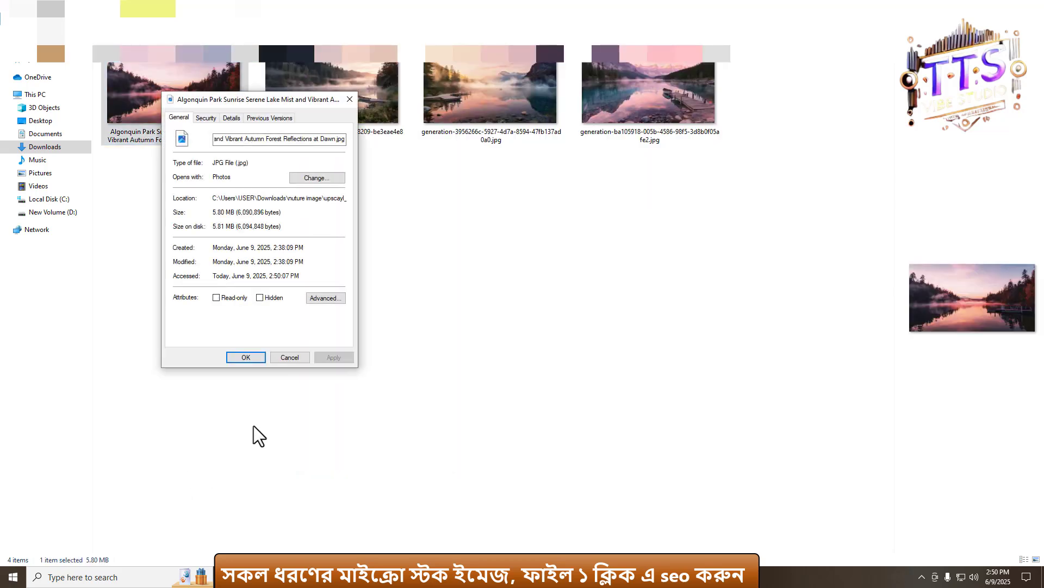
pyautogui.click(233, 120)
pyautogui.click(239, 160)
pyautogui.write('Algonquin Park Sunrise Serene Lake Mist and Vibrant Autumn Forest Reflections at Dawn')
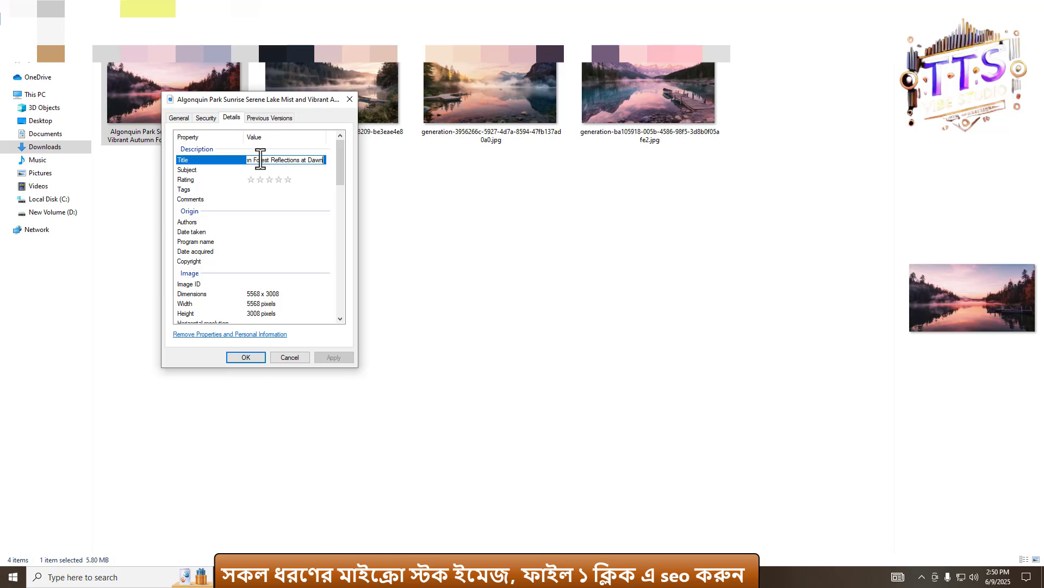
pyautogui.click(232, 170)
pyautogui.write('Algonquin Park Sunrise Serene Lake Mist and Vibrant Autumn Forest Reflections at Dawn')
pyautogui.click(288, 179)
pyautogui.click(278, 189)
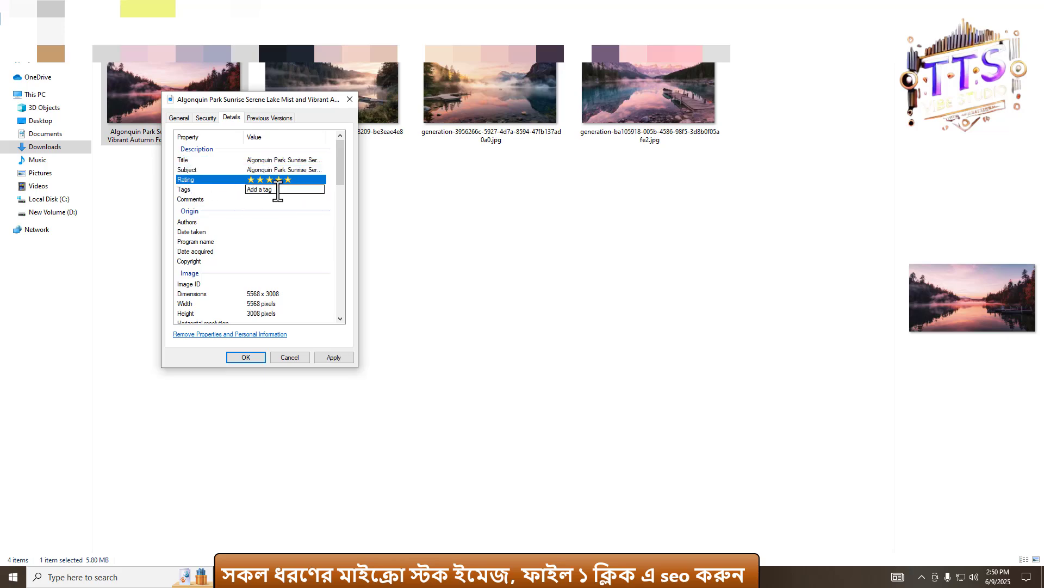
# - Select the keyword list from Gemini's response to use as the image's tags
pyautogui.hotkey('alt', 'Tab')
pyautogui.moveTo(420, 310); pyautogui.dragTo(590, 399)
pyautogui.hotkey('alt', 'Tab')
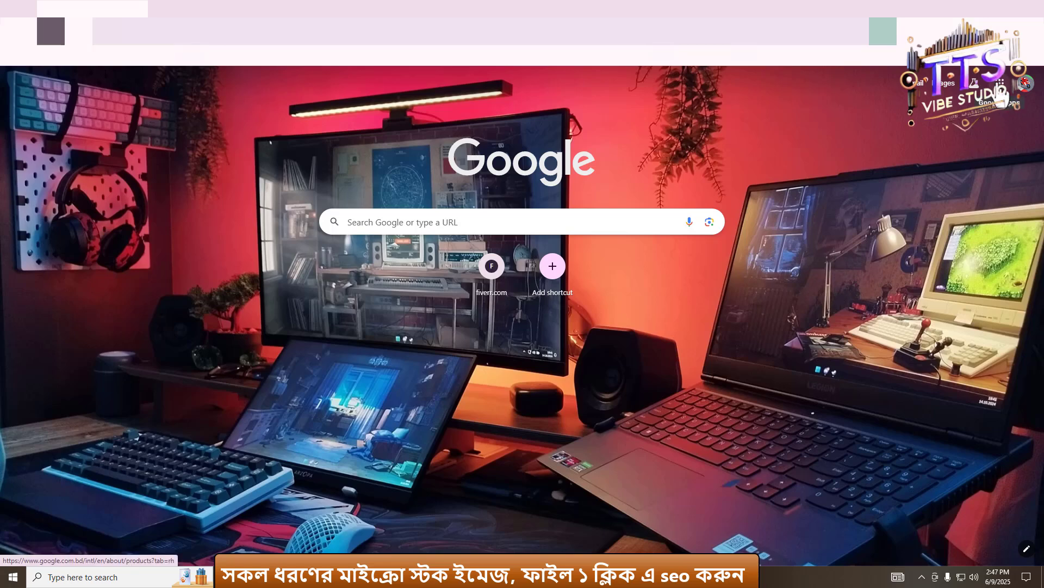
# - Open Gemini from the Google apps launcher and dismiss the What's new in Gemini dialog
pyautogui.scroll(6, 1001, 95)
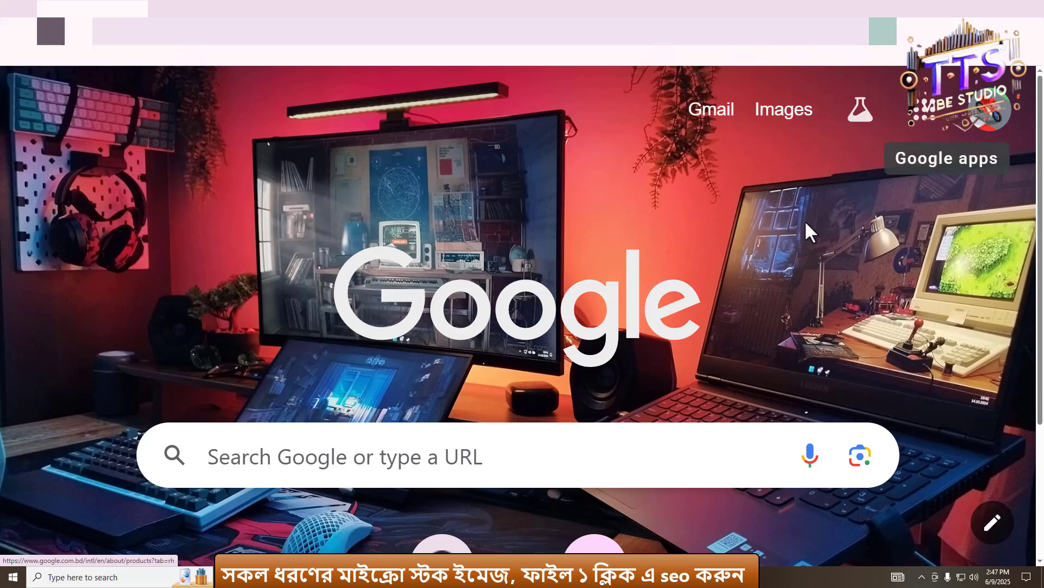
pyautogui.click(924, 123)
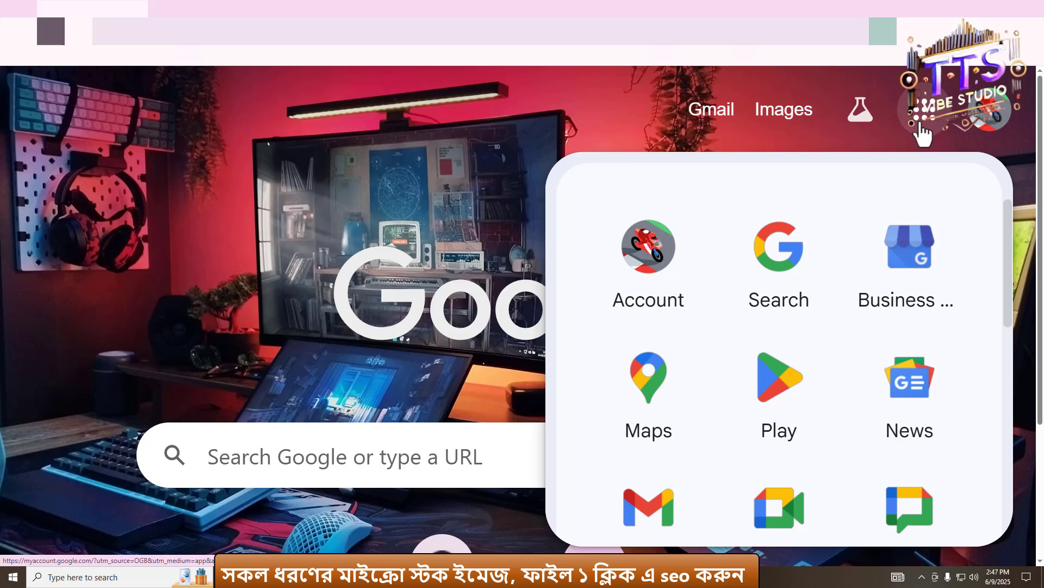
pyautogui.scroll(-5, 811, 366)
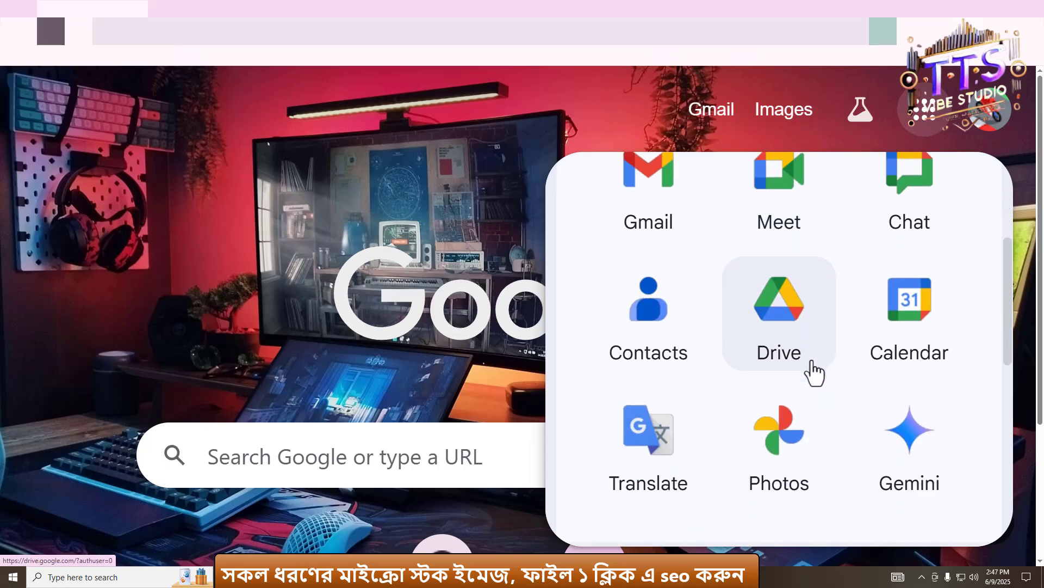
pyautogui.scroll(-3, 827, 378)
pyautogui.scroll(2, 831, 387)
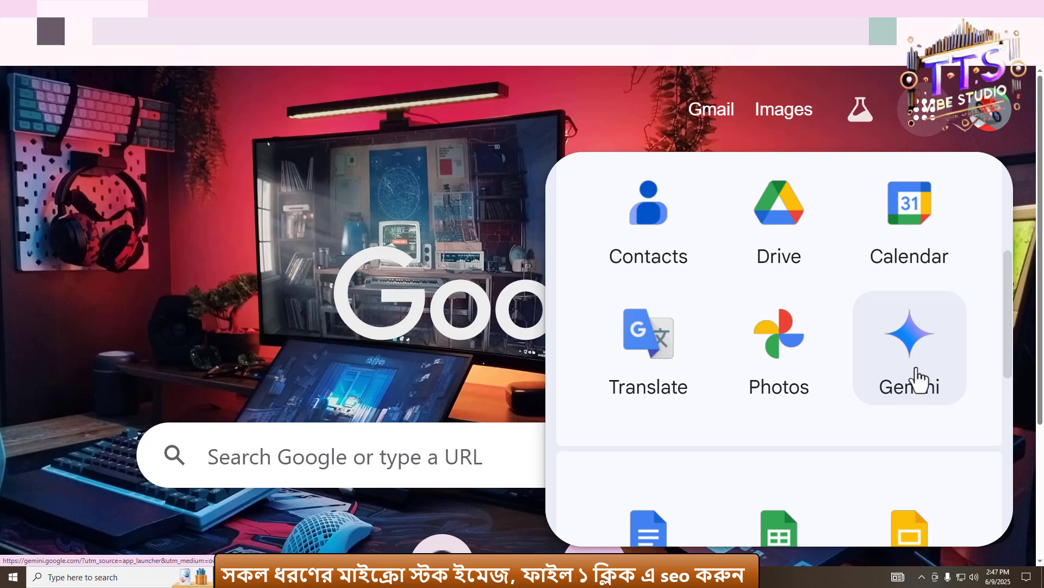
pyautogui.click(909, 351)
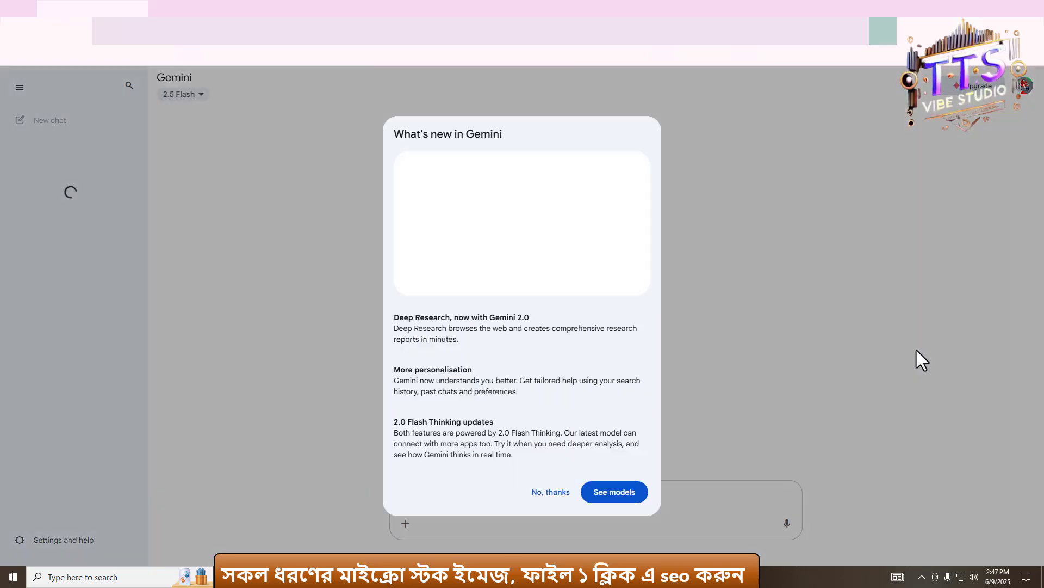
pyautogui.click(551, 492)
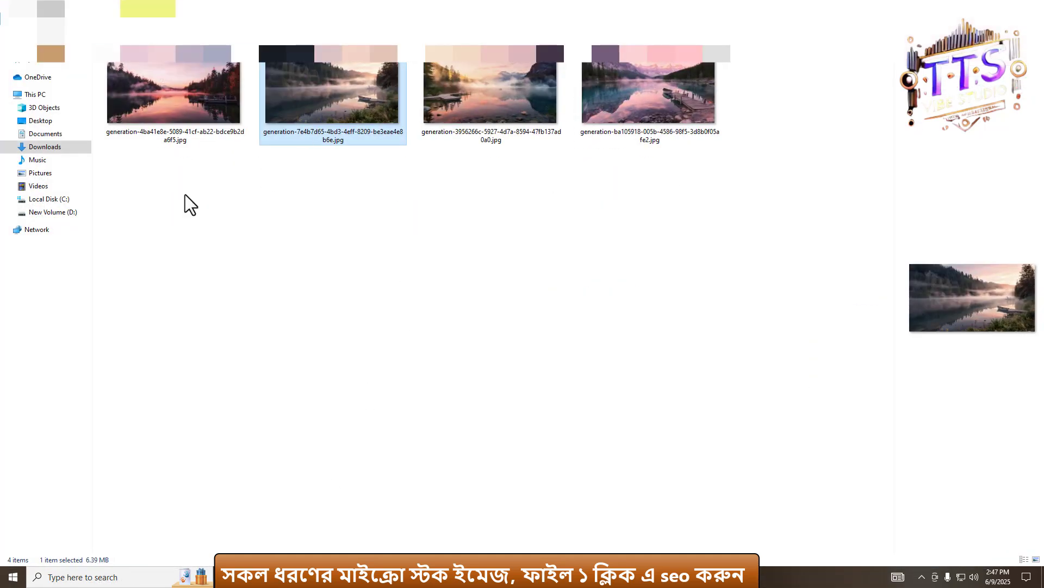
# - Attach the first image from the nutrue image upscayl folder in Downloads to a new Gemini chat
pyautogui.click(184, 195)
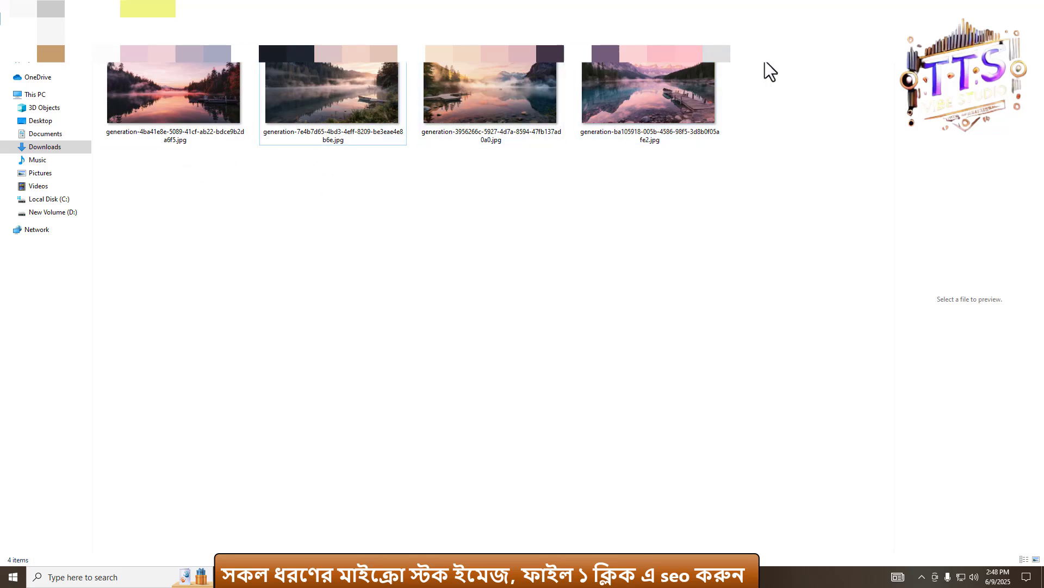
pyautogui.click(1031, 7)
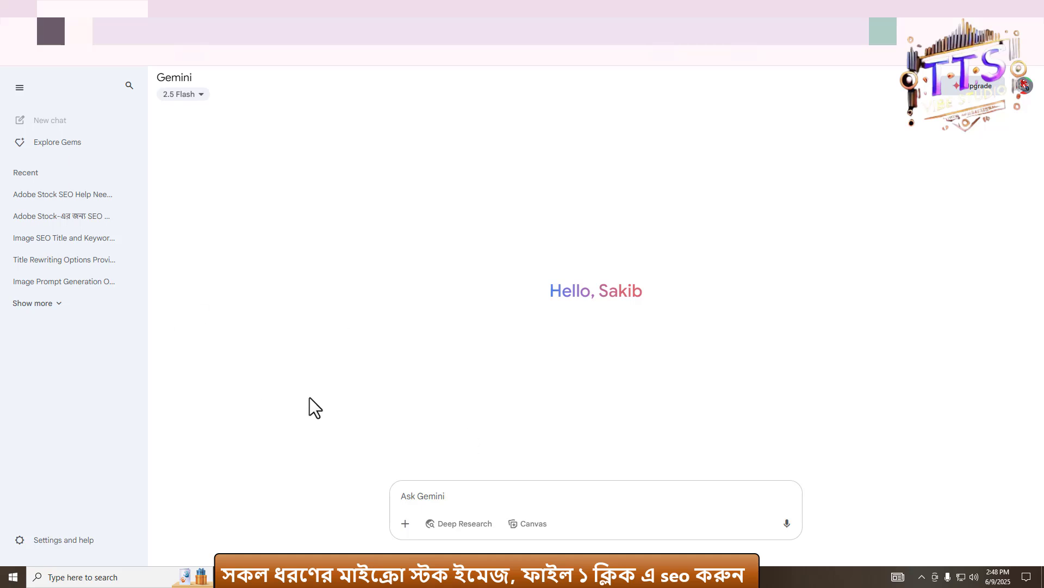
pyautogui.click(404, 525)
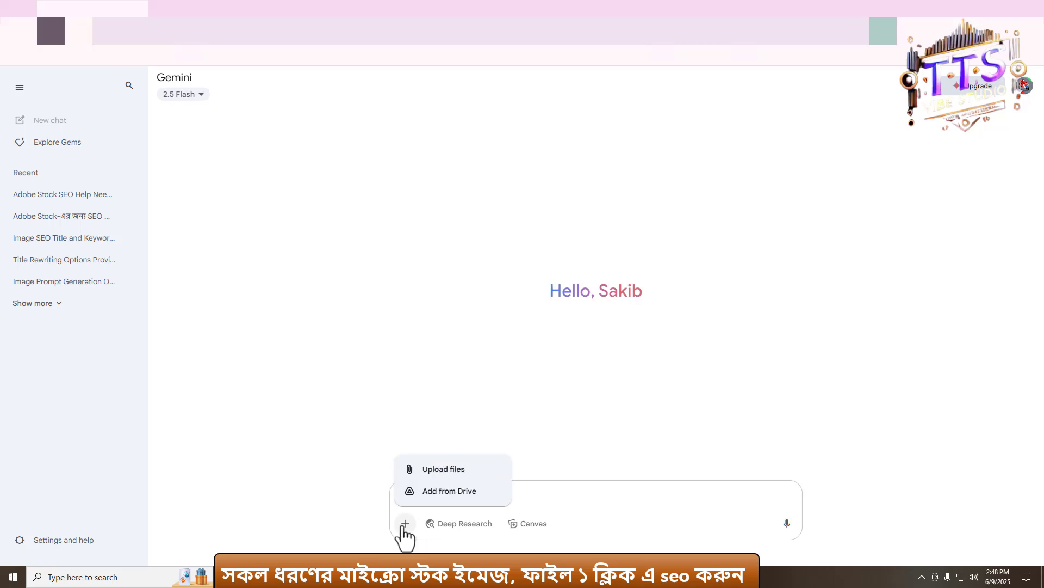
pyautogui.click(437, 471)
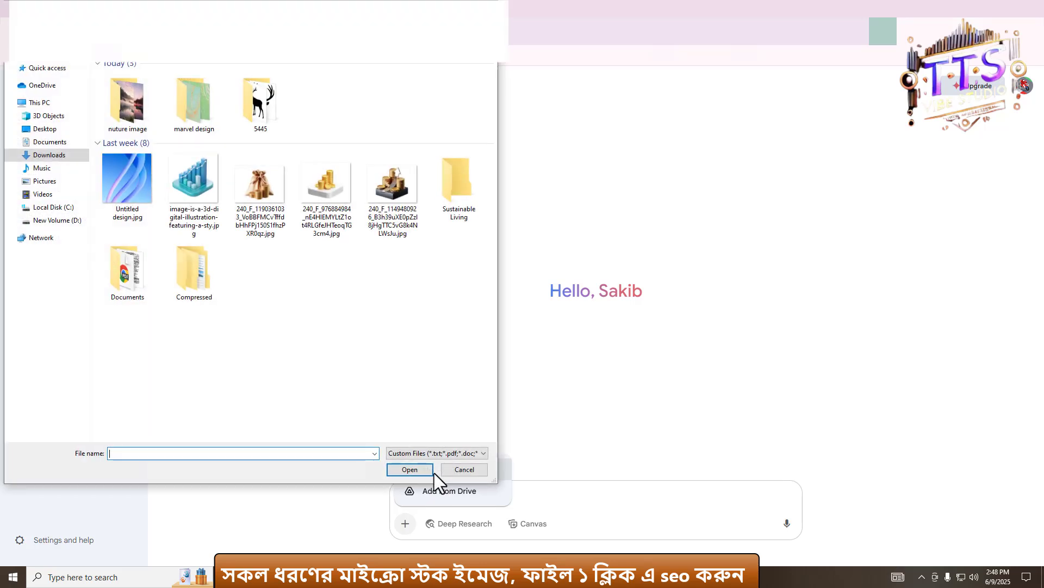
pyautogui.doubleClick(139, 111)
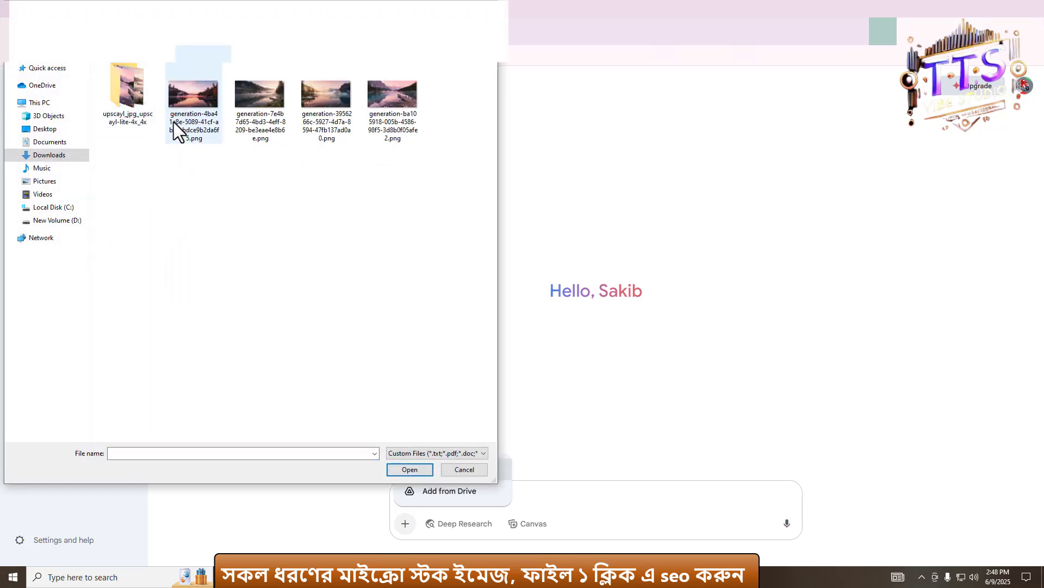
pyautogui.doubleClick(132, 100)
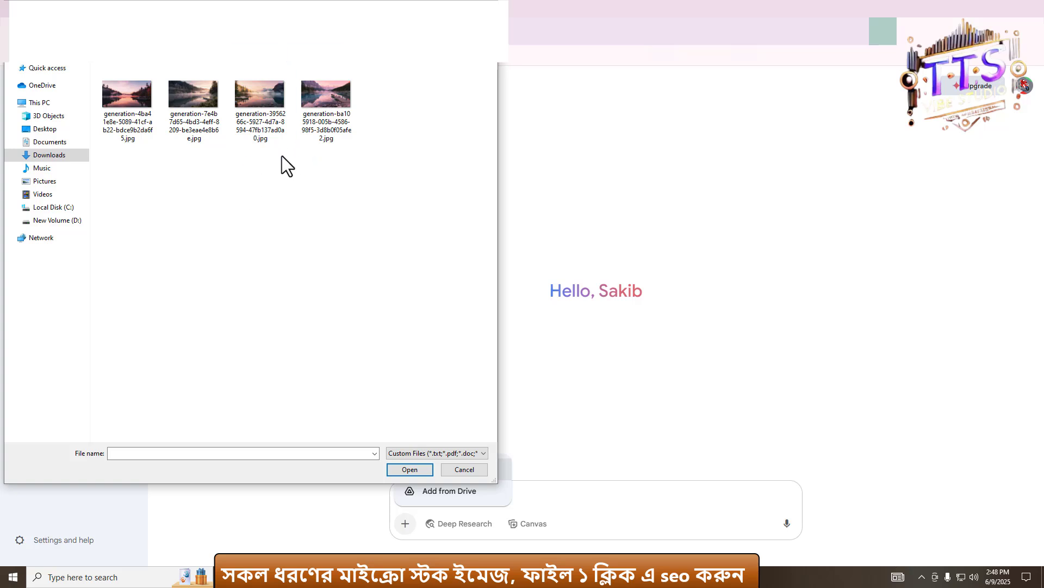
pyautogui.click(123, 115)
pyautogui.click(409, 472)
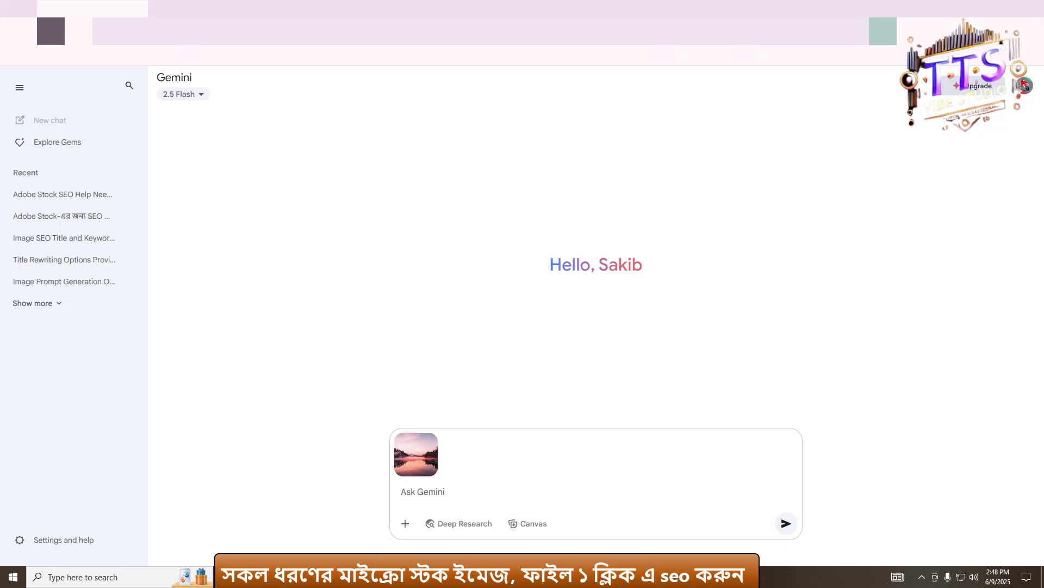
# - Copy the saved SEO prompt from Notepad, paste it into the Gemini message box and send it
pyautogui.click(354, 577)
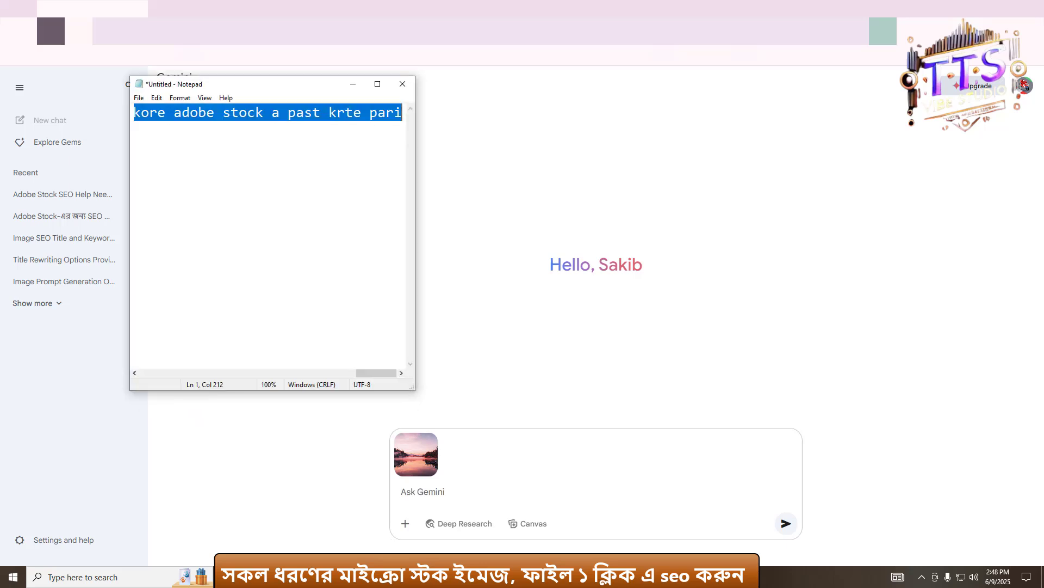
pyautogui.click(353, 84)
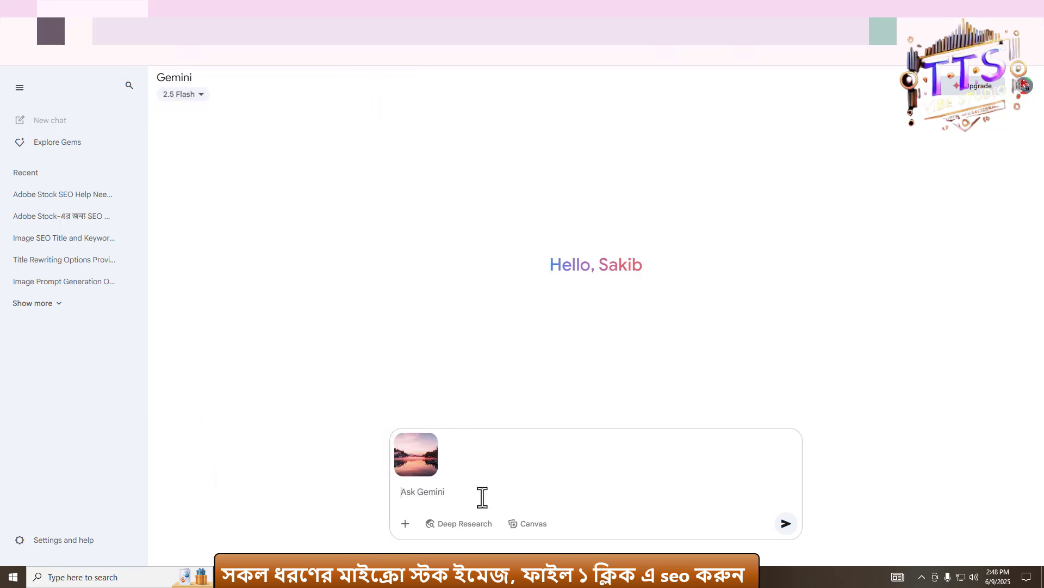
pyautogui.click(431, 490)
pyautogui.write('Please give me this image seo title and 47 keyword ata ami adobe stock used korbo,, amke strong abnong seo kore title diba jeta long hoi,r keyword gulo jeno ami 1 click a copy kore adobe stock a past krte pari')
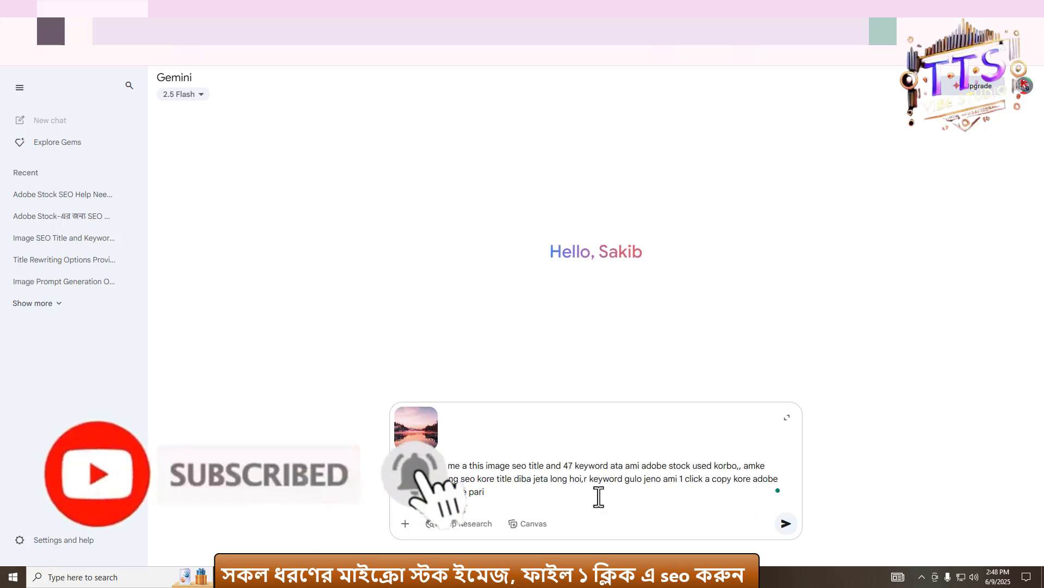
pyautogui.click(786, 523)
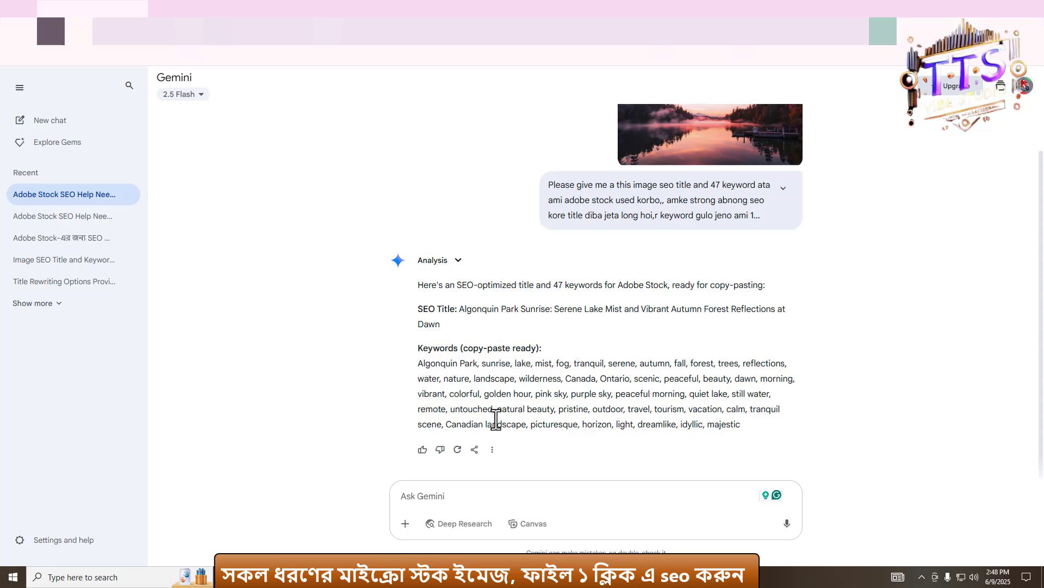
# - Upload generation-7e4b7d65-4bd3-4eff-8209-be3eae4e8b6e.jpg and send the pasted SEO prompt with it
pyautogui.click(407, 523)
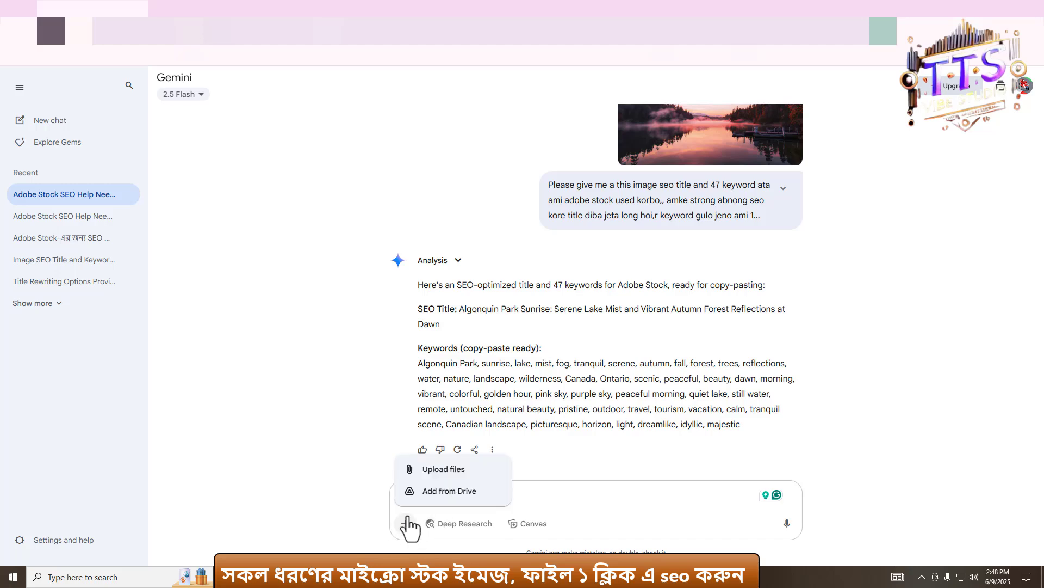
pyautogui.click(411, 471)
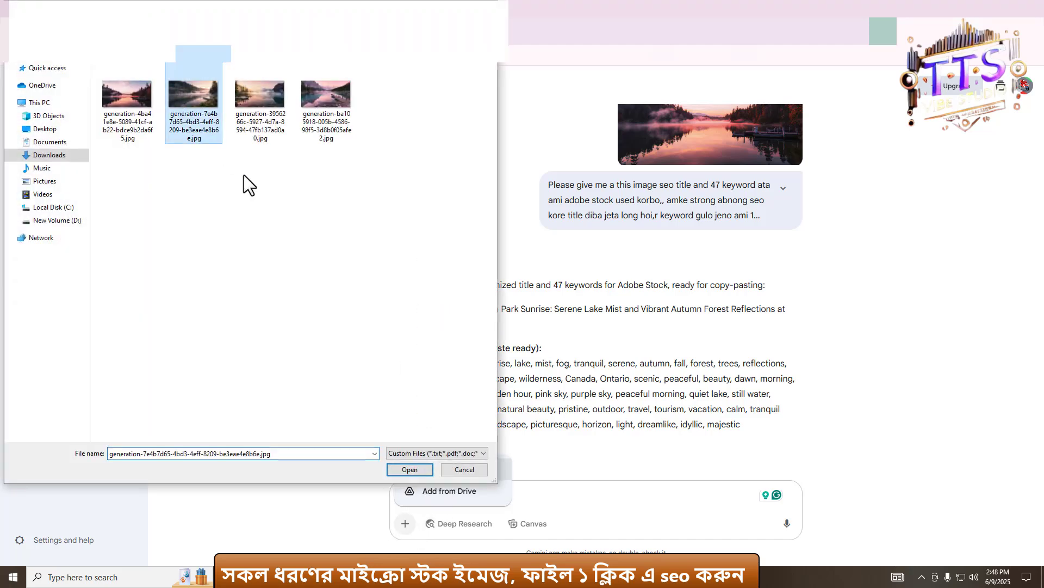
pyautogui.click(403, 469)
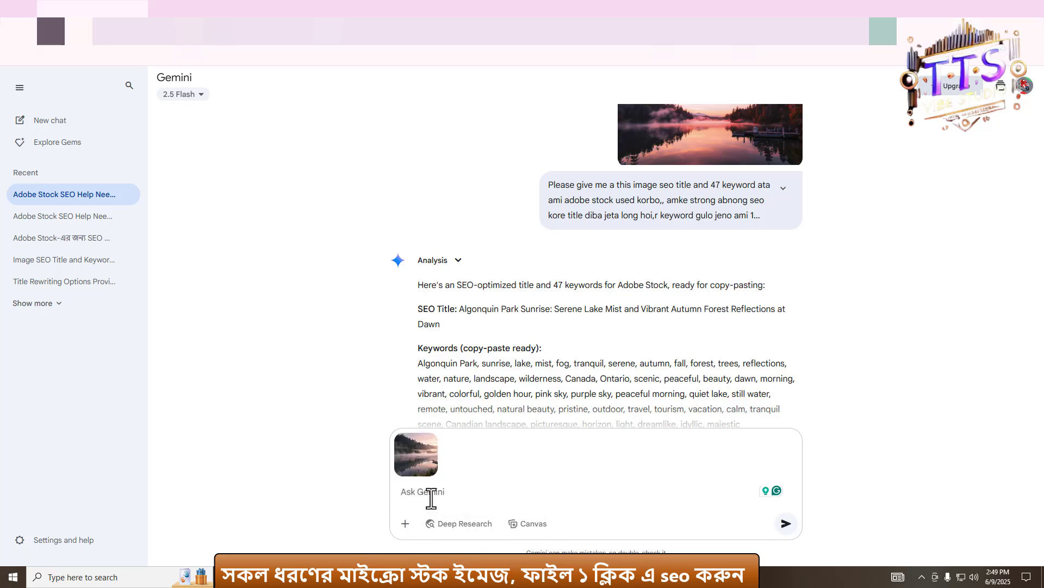
pyautogui.hotkey('ctrl', 'v')
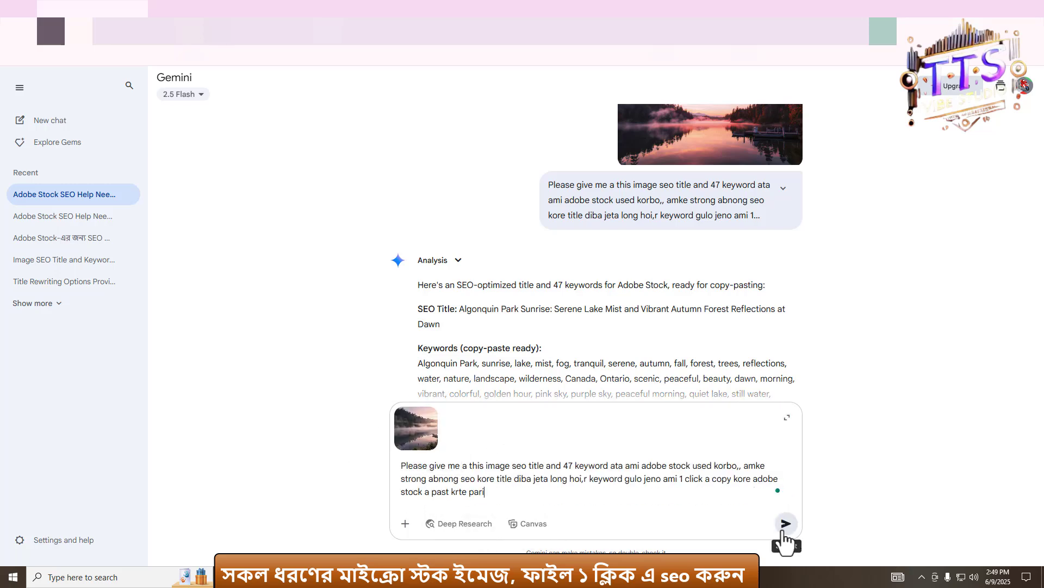
pyautogui.click(786, 524)
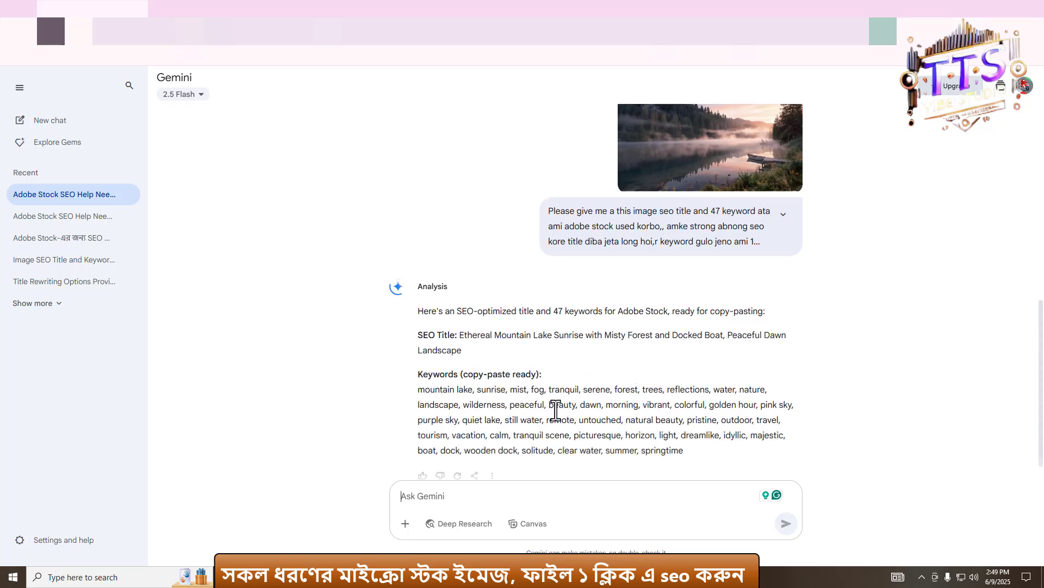
# - Upload generation-3956266c-5927-4d7a-8594-47fb137ad0a0.jpg and send the pasted SEO prompt with it
pyautogui.click(404, 523)
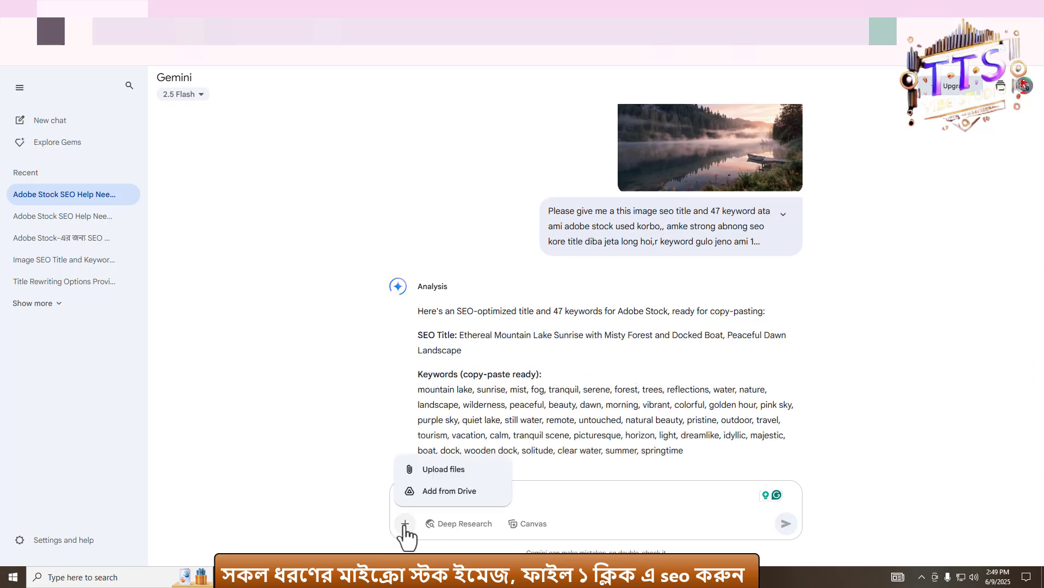
pyautogui.click(448, 468)
pyautogui.click(275, 112)
pyautogui.click(412, 470)
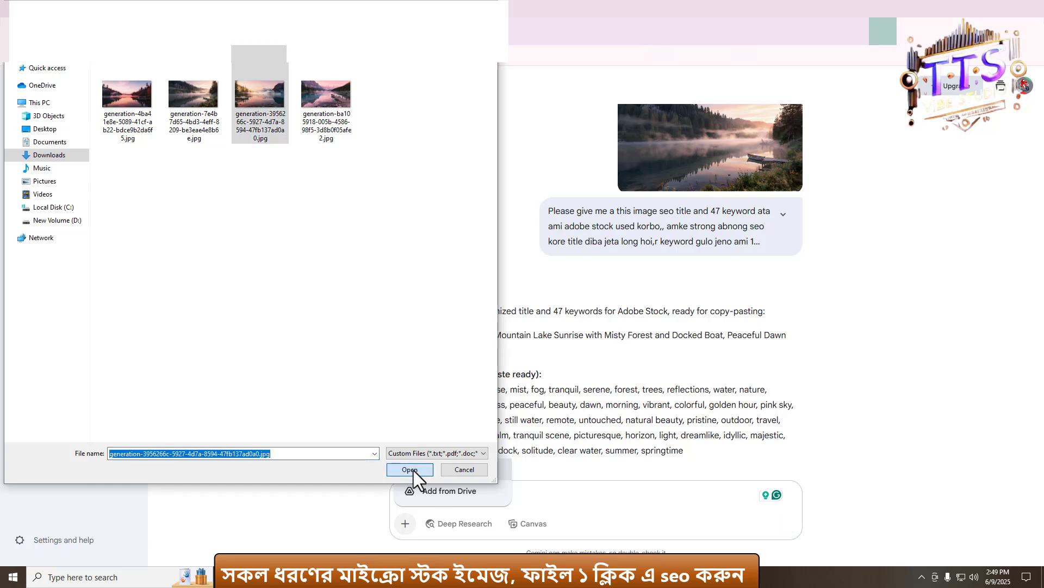
pyautogui.write('Please give me a this image seo title and 47 keyword ata ami adobe stock used korbo,, amke strong abnong seo kore title diba jeta long hoi,r keyword gulo jeno ami 1 click a copy kore adobe stock a past krte pari')
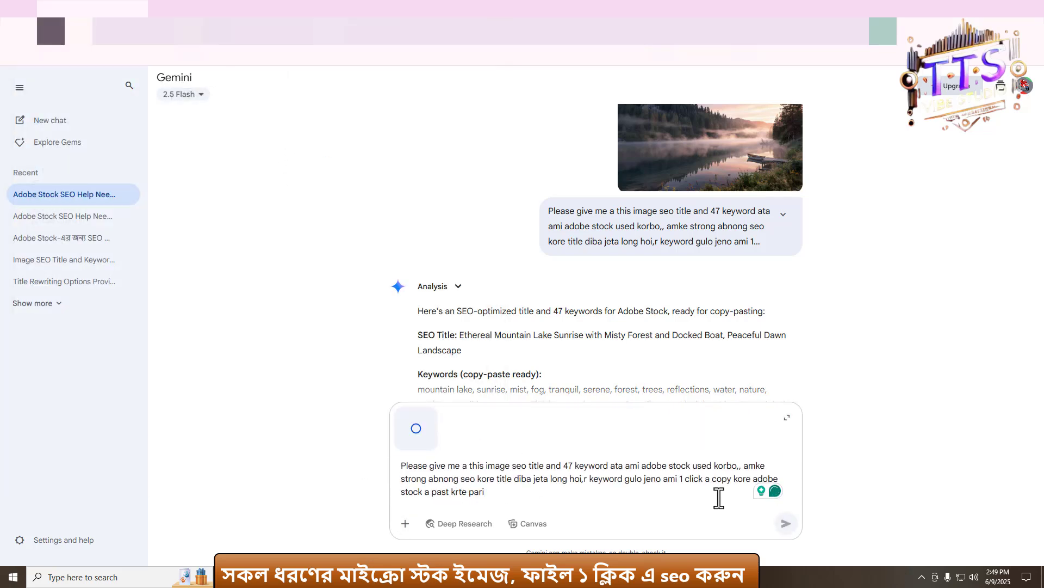
pyautogui.press('Return')
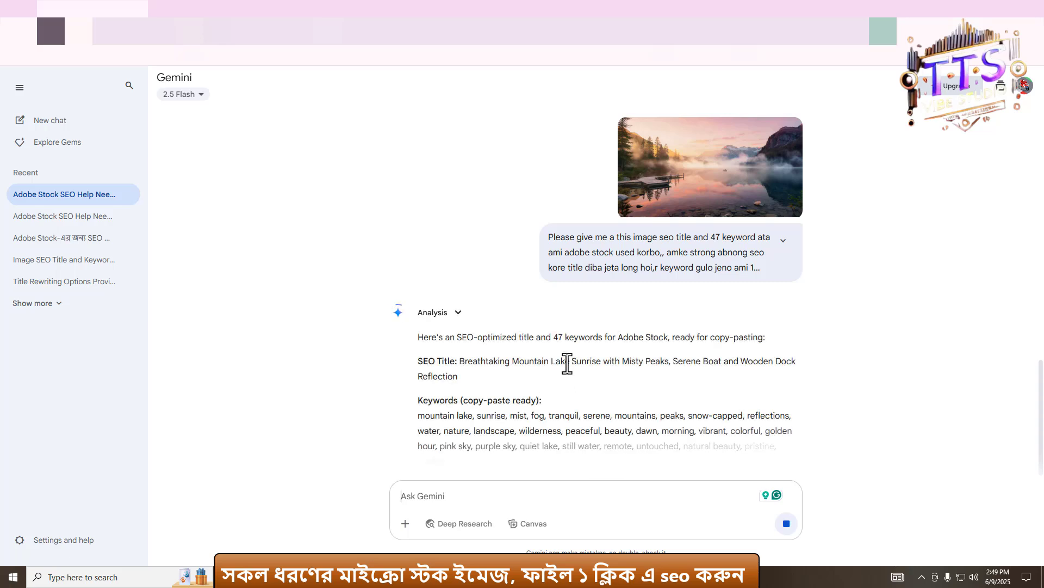
# - Upload generation-ba105918-005b-4586-98f5-3d8b0f05afe2.jpg and send the pasted SEO prompt with it
pyautogui.click(405, 524)
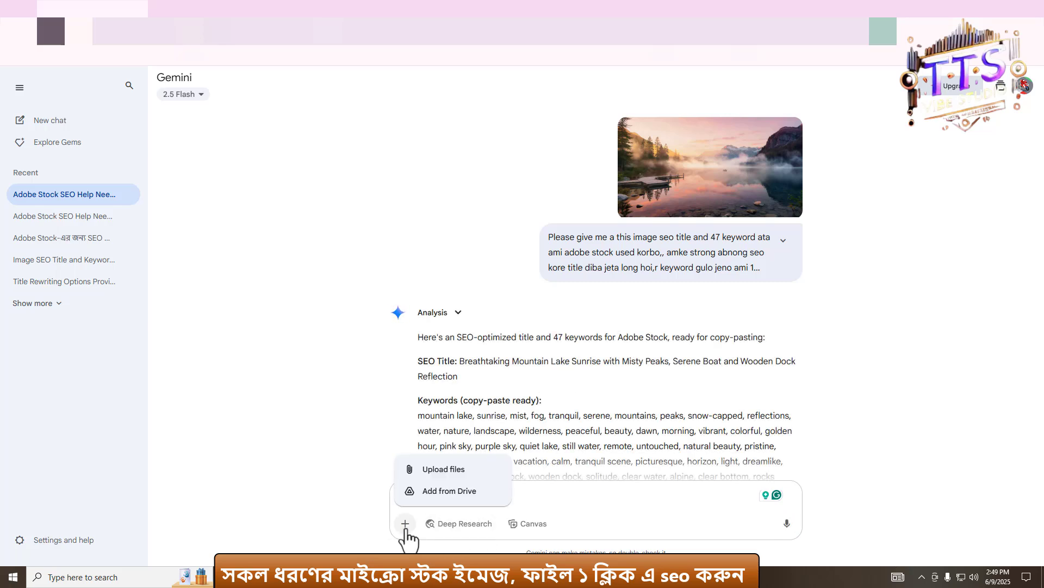
pyautogui.click(455, 471)
pyautogui.click(337, 112)
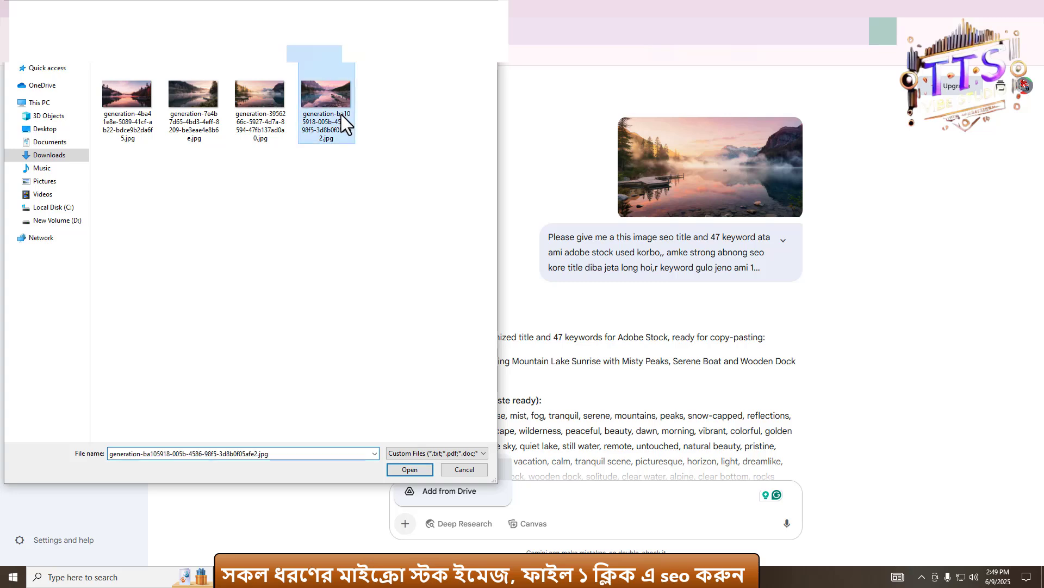
pyautogui.click(409, 471)
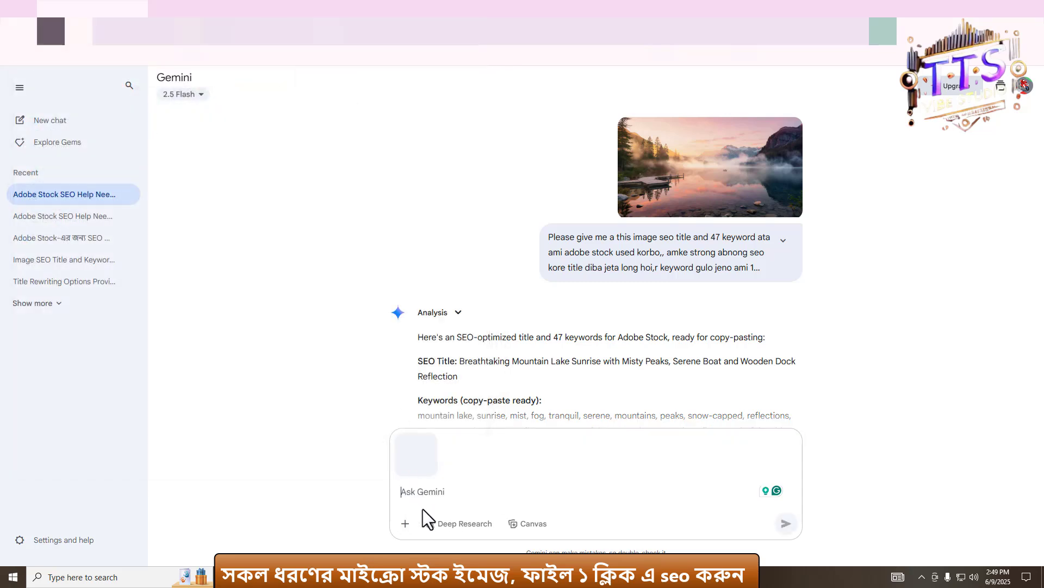
pyautogui.write('Please give me a this image seo title and 47 keyword ata ami adobe stock used korbo,, amke strong abnong seo kore title diba jeta long hoi,r keyword gulo jeno ami 1 click a copy kore adobe stock a past krte pari')
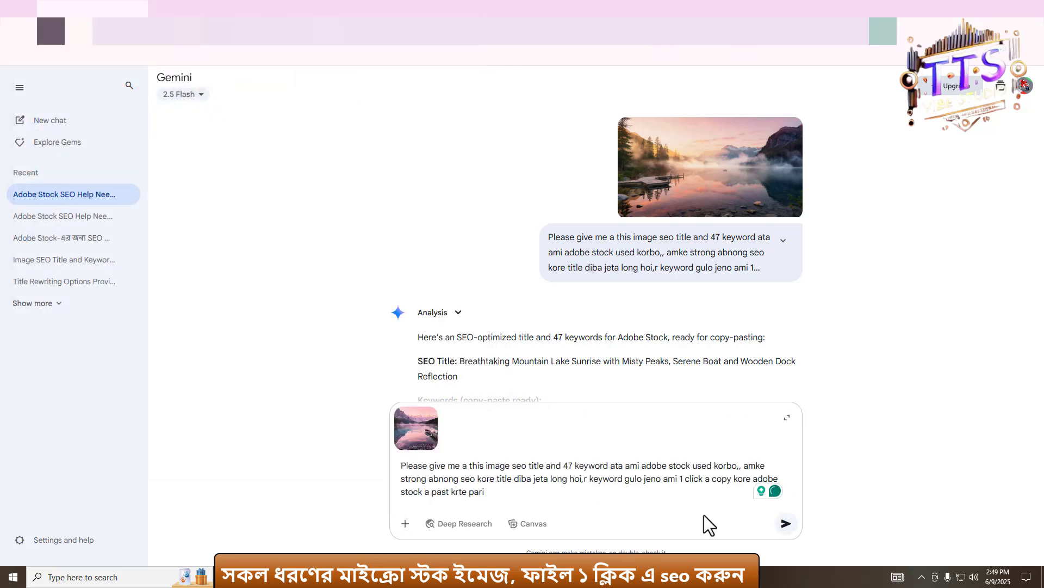
pyautogui.click(785, 523)
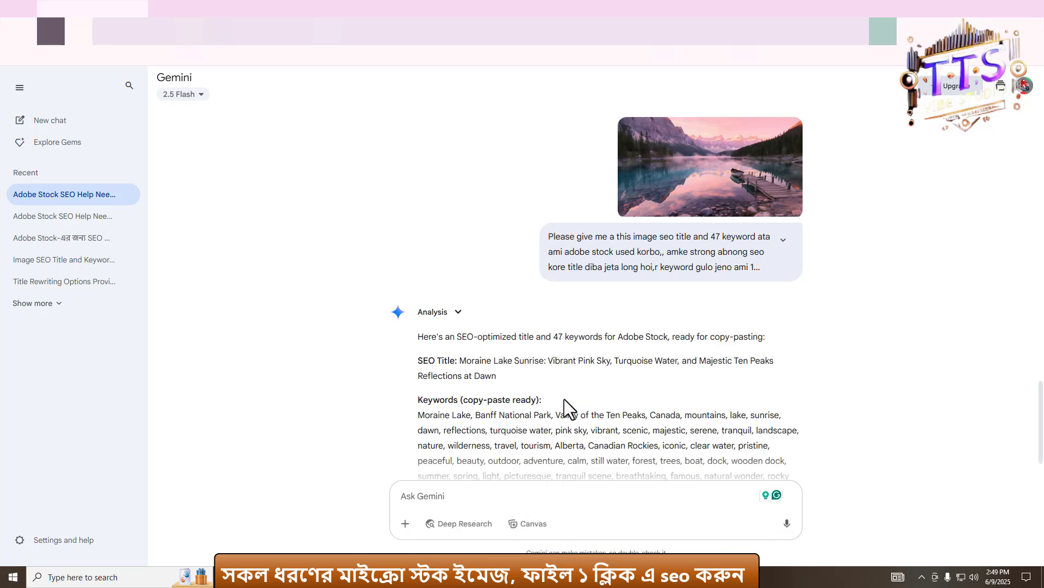
# - Review the latest Gemini response with its SEO title and keyword list
pyautogui.scroll(-1, 568, 400)
pyautogui.scroll(4, 712, 392)
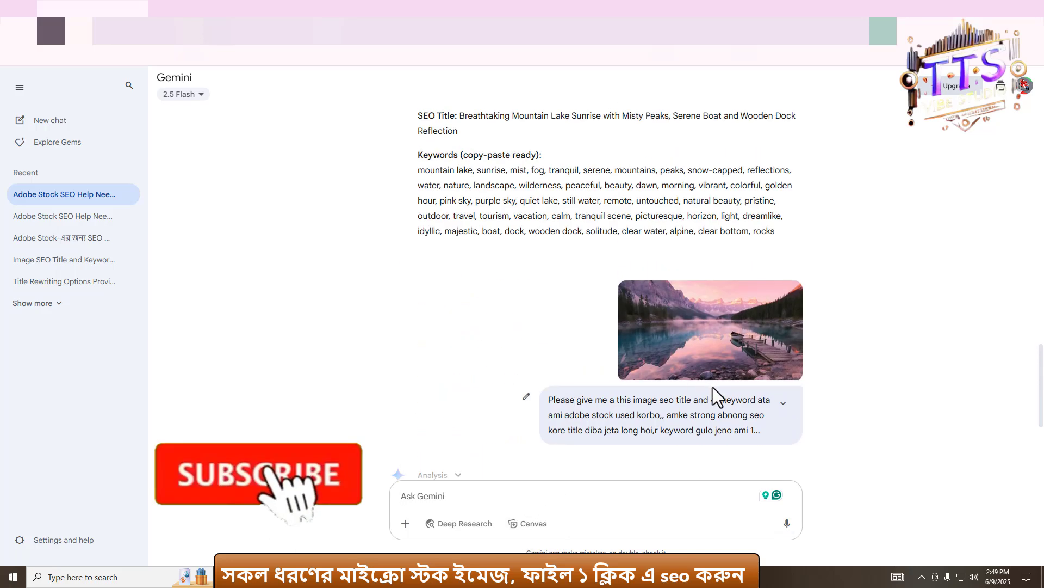
pyautogui.scroll(-4, 562, 400)
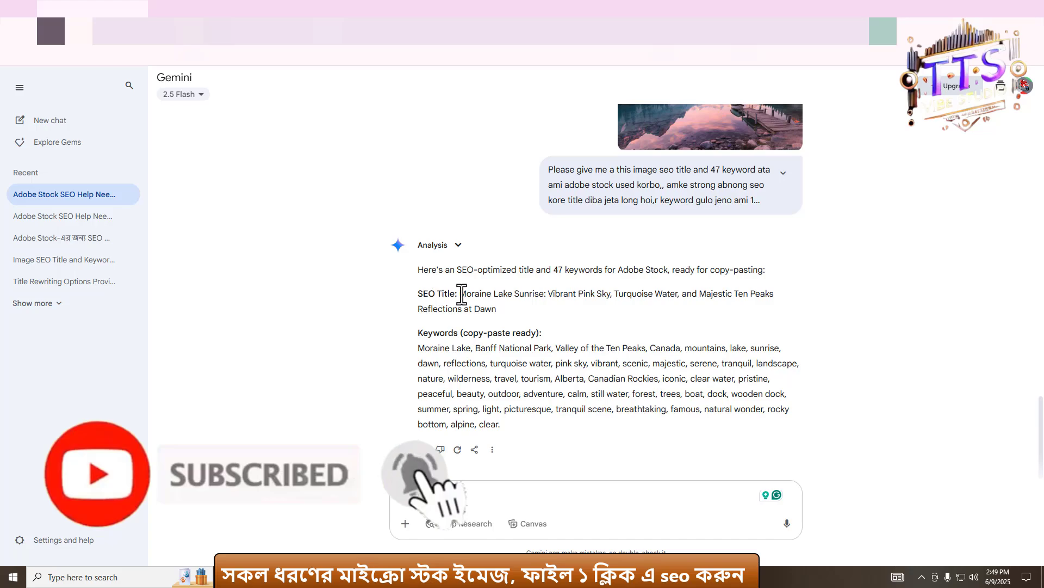
pyautogui.moveTo(460, 293); pyautogui.dragTo(520, 318)
pyautogui.click(450, 363)
pyautogui.moveTo(416, 266); pyautogui.dragTo(508, 433)
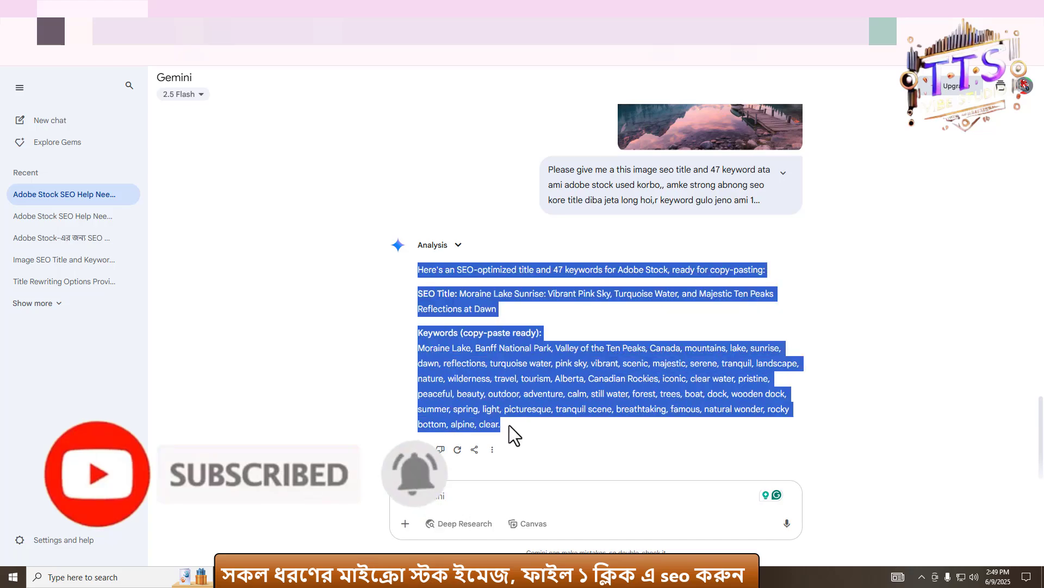
pyautogui.click(550, 403)
# - Scroll back to the Algonquin Park response and copy its SEO title
pyautogui.scroll(4, 598, 400)
pyautogui.scroll(-1, 648, 375)
pyautogui.scroll(-5, 656, 360)
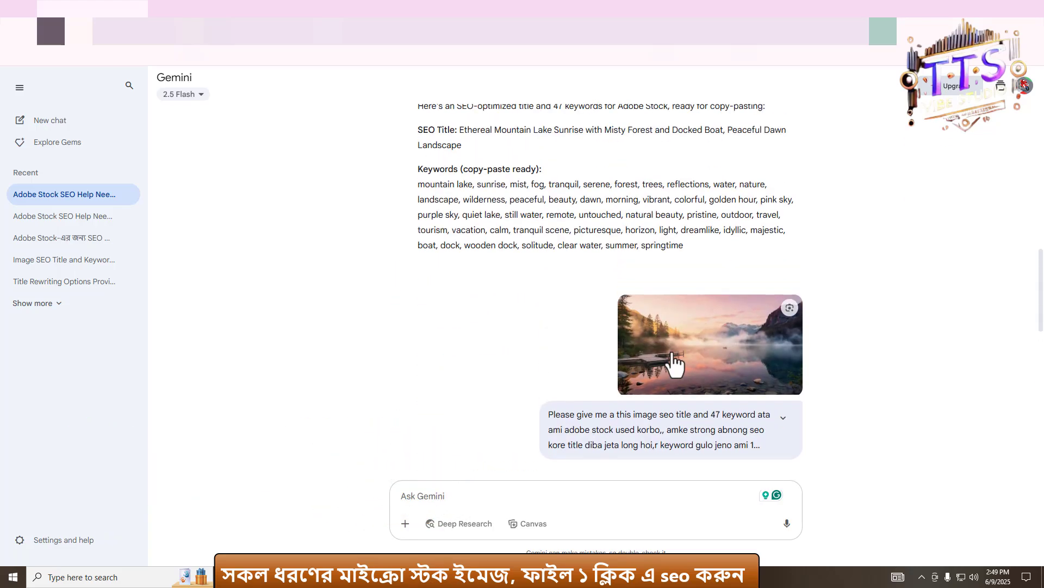
pyautogui.scroll(1, 593, 353)
pyautogui.scroll(-2, 697, 338)
pyautogui.scroll(1, 631, 265)
pyautogui.scroll(-4, 648, 305)
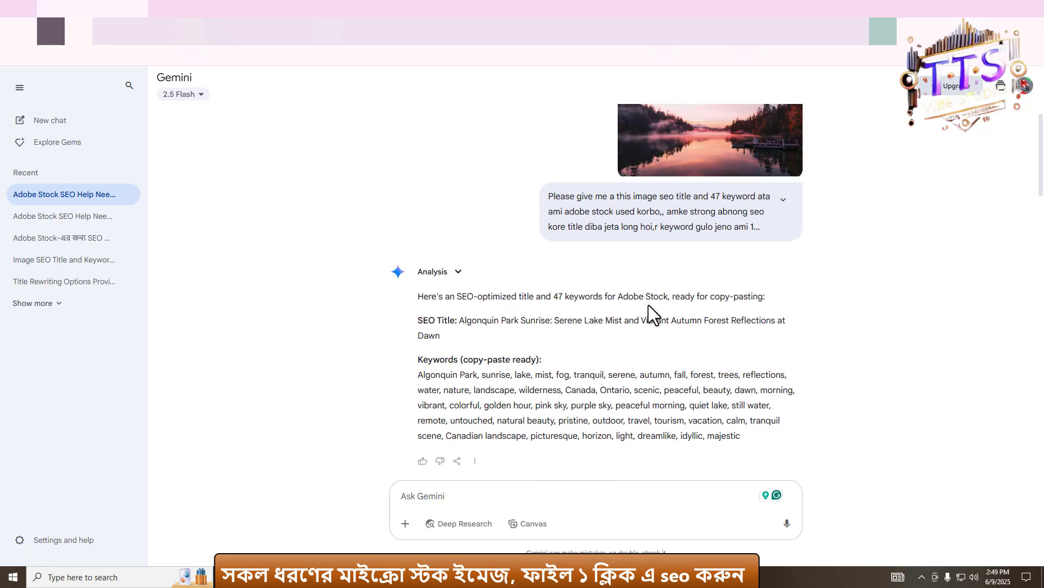
pyautogui.scroll(1, 553, 250)
pyautogui.scroll(-2, 670, 252)
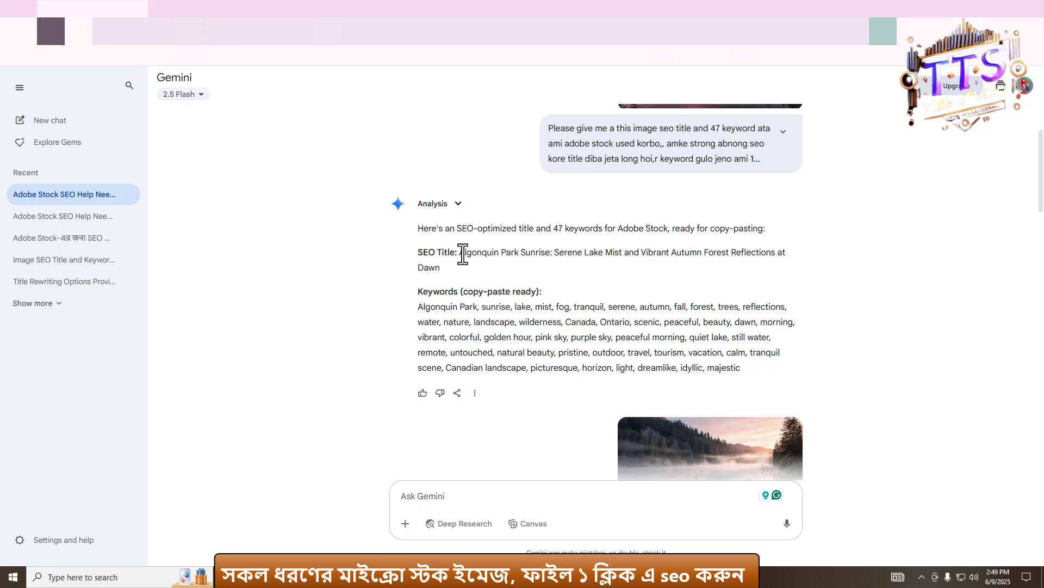
pyautogui.moveTo(460, 252); pyautogui.dragTo(463, 266)
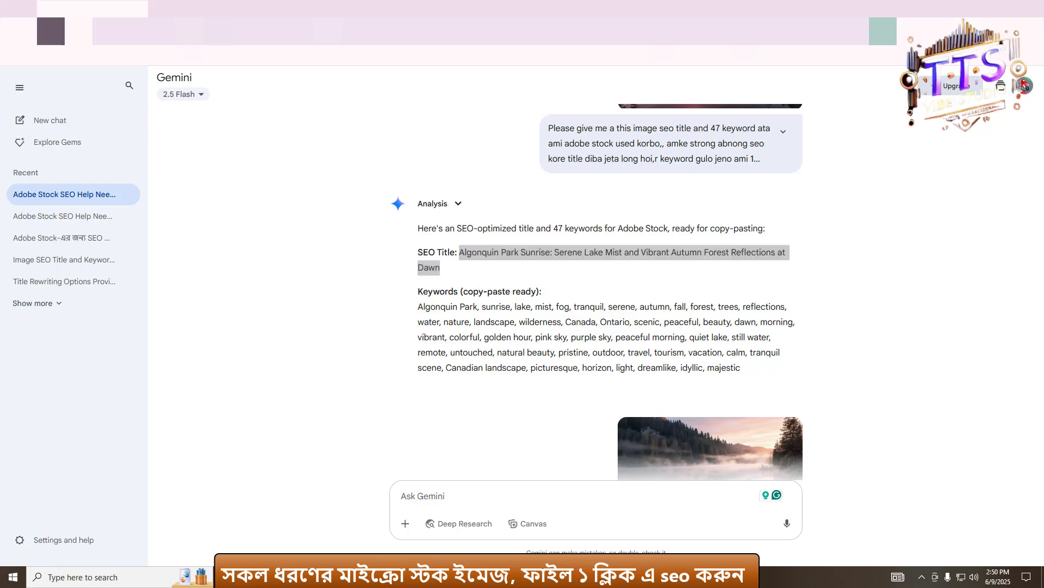
# - Open the image folder in Downloads and rename the first image with the copied Algonquin Park SEO title
pyautogui.press('super+e')
pyautogui.click(58, 147)
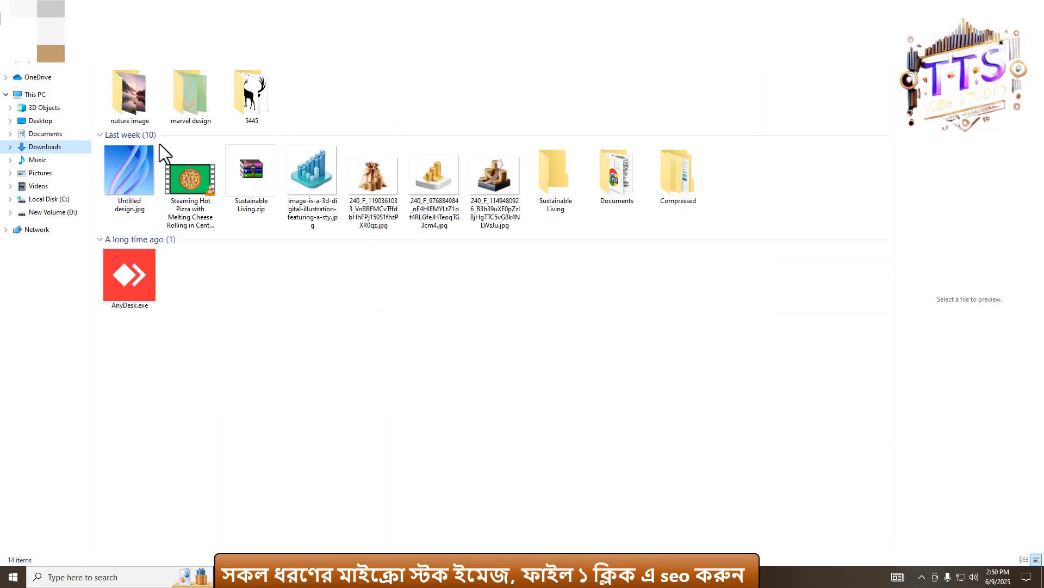
pyautogui.doubleClick(130, 95)
pyautogui.doubleClick(129, 94)
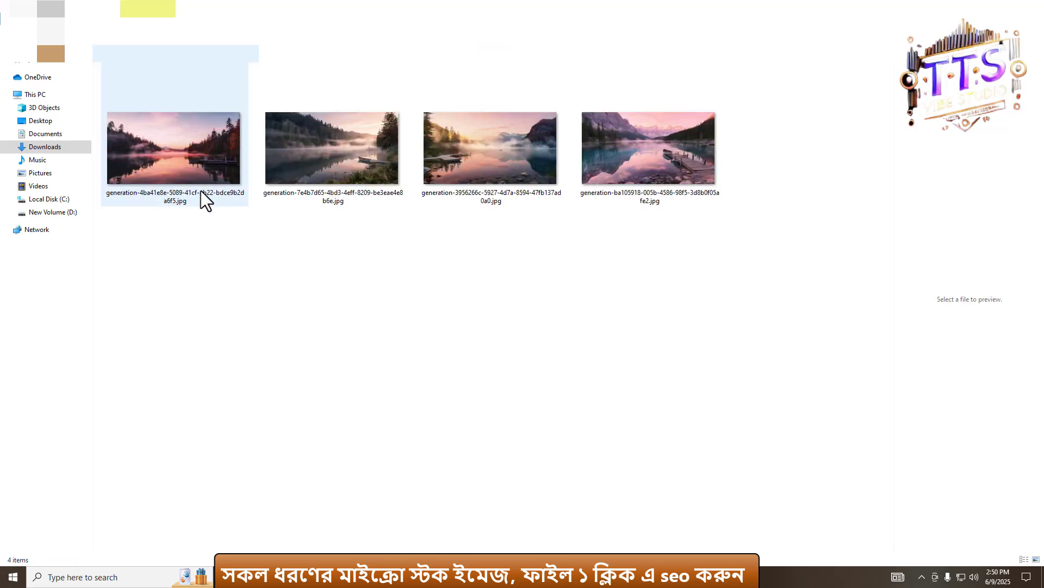
pyautogui.rightClick(160, 163)
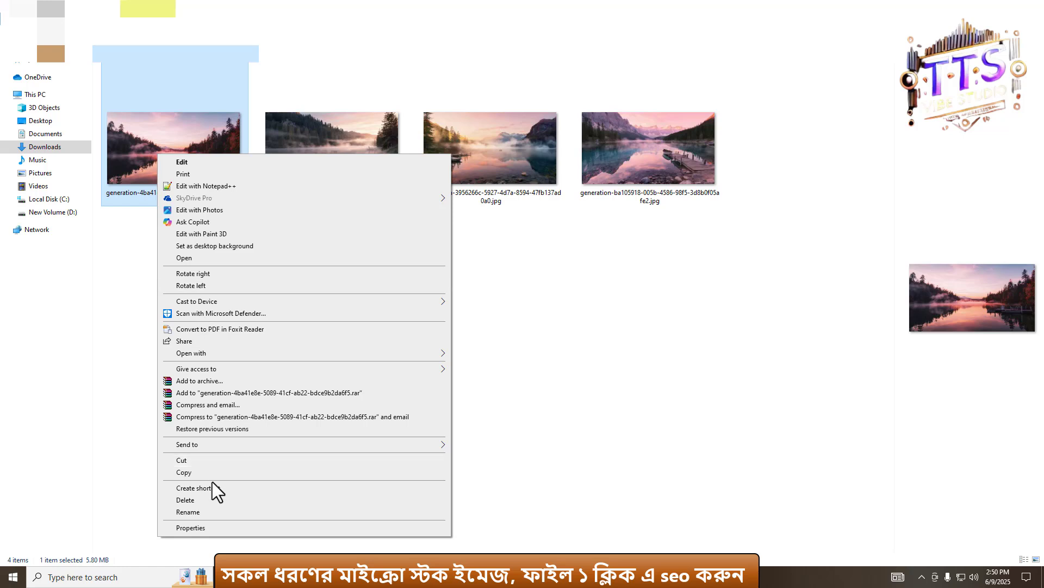
pyautogui.click(188, 512)
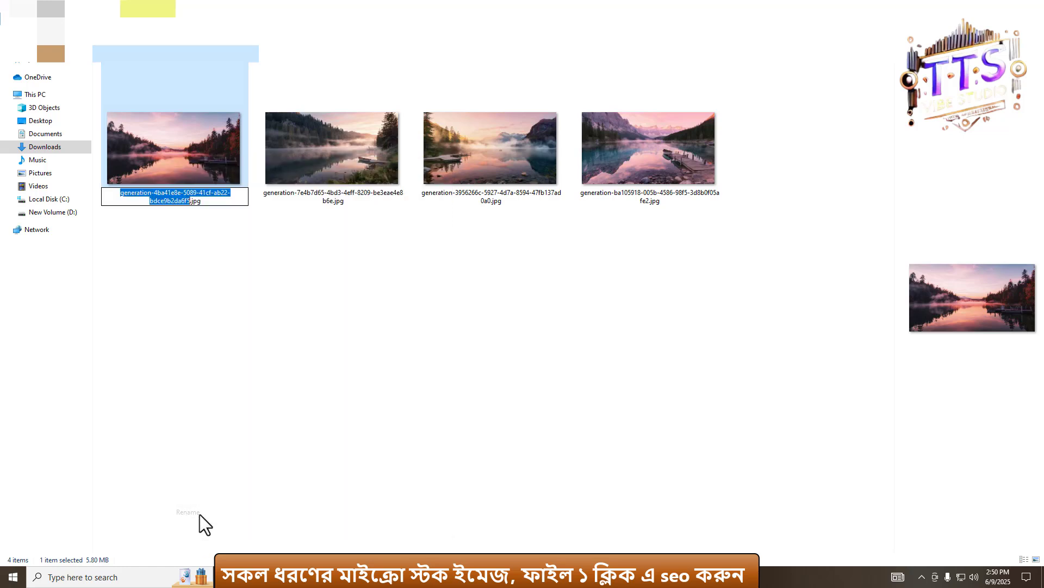
pyautogui.write('Algonquin Park Sunrise Serene Lake Mist and Vibrant Autumn Forest Reflections at Dawn')
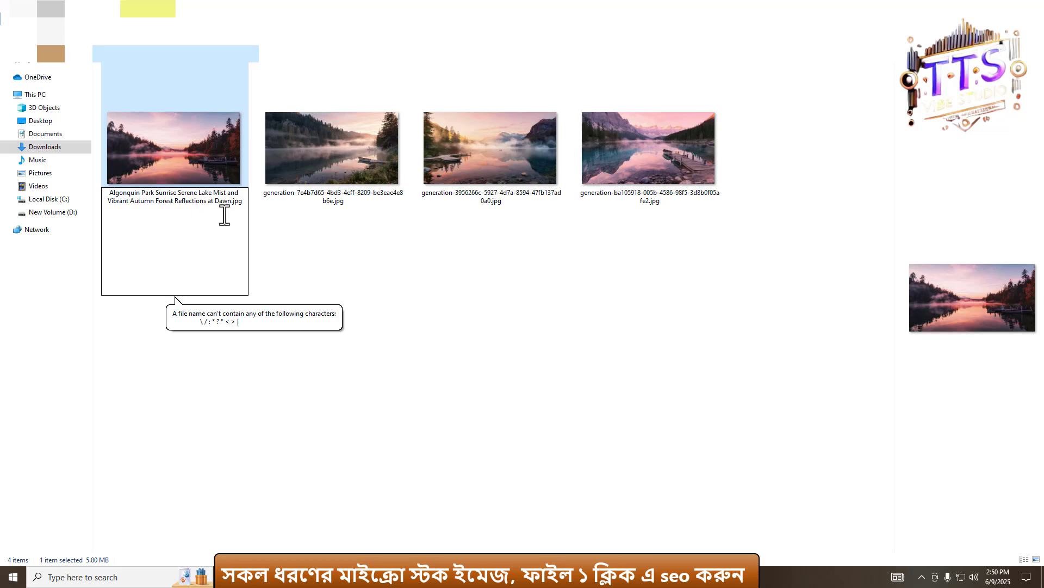
pyautogui.click(312, 249)
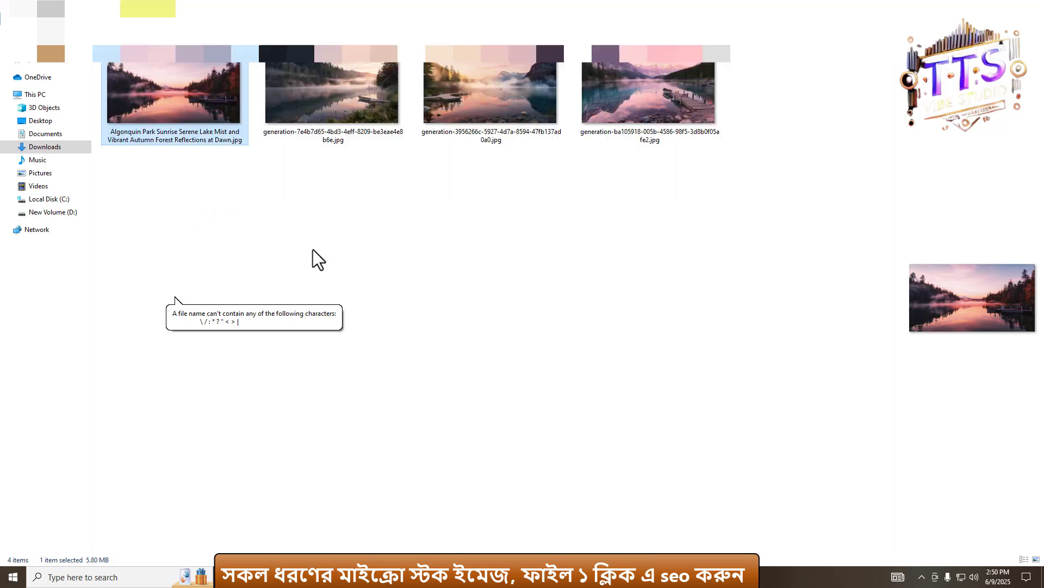
pyautogui.click(313, 249)
# - Open the renamed image's Properties details and paste the title into Title and Subject, giving a five-star rating
pyautogui.rightClick(155, 89)
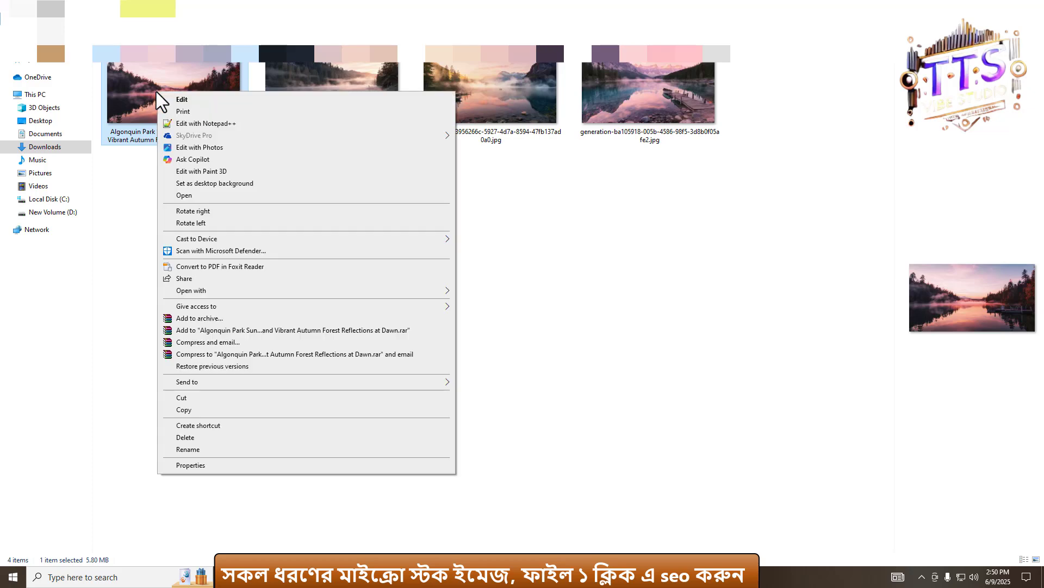
pyautogui.click(198, 466)
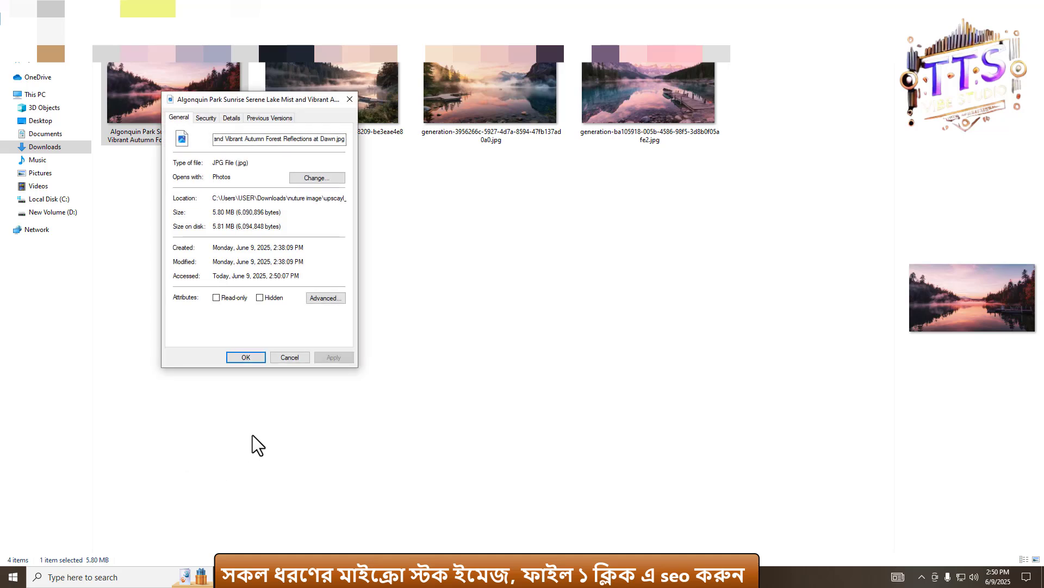
pyautogui.click(233, 118)
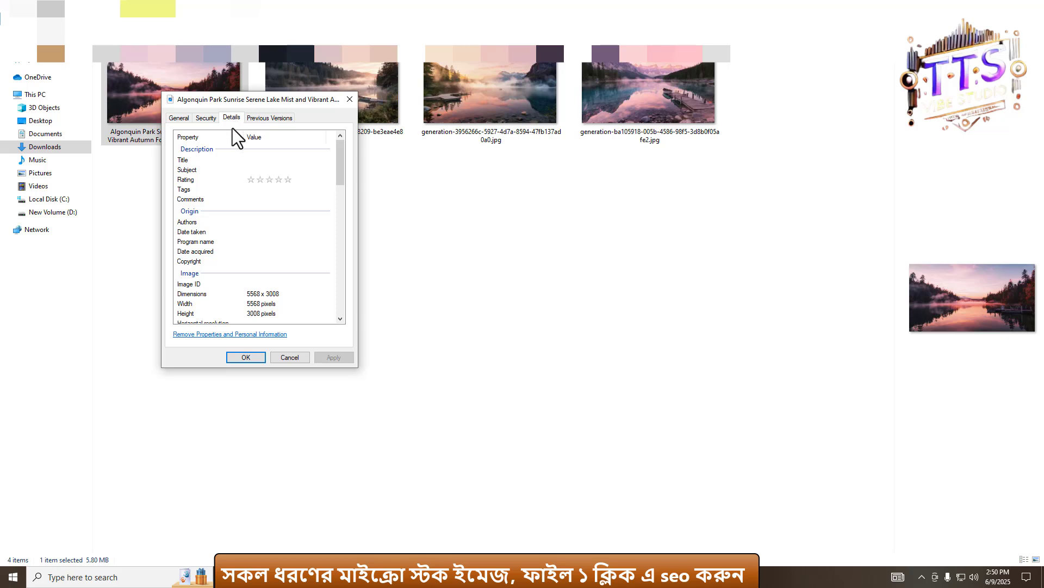
pyautogui.click(251, 159)
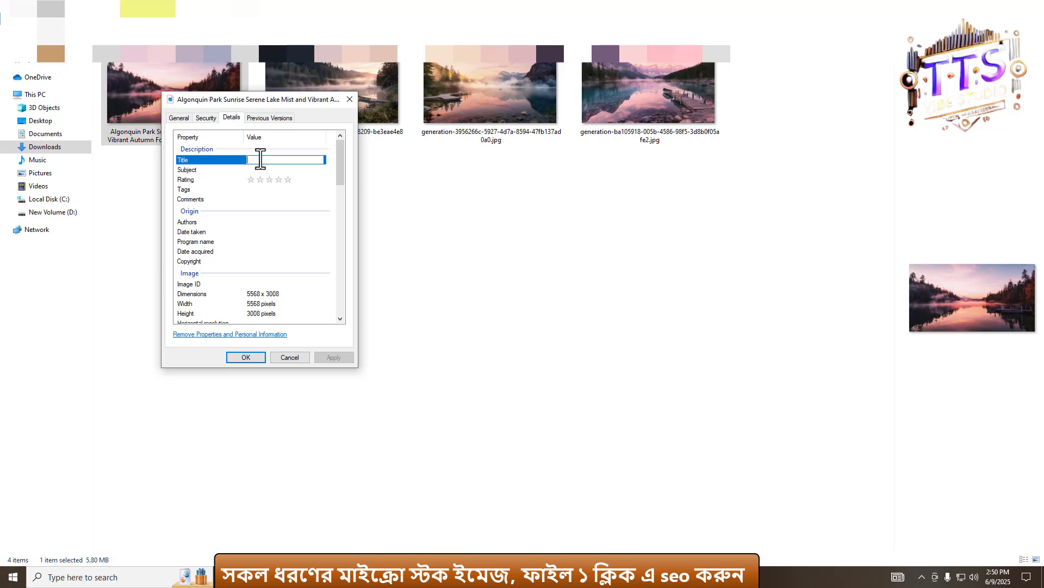
pyautogui.hotkey('ctrl', 'v')
pyautogui.click(263, 168)
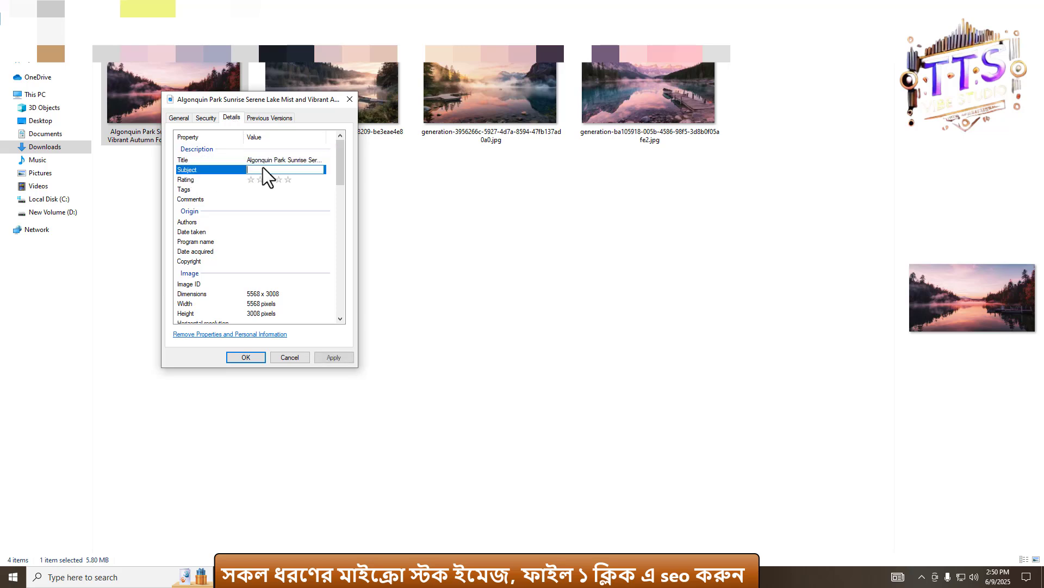
pyautogui.hotkey('ctrl', 'v')
pyautogui.click(289, 179)
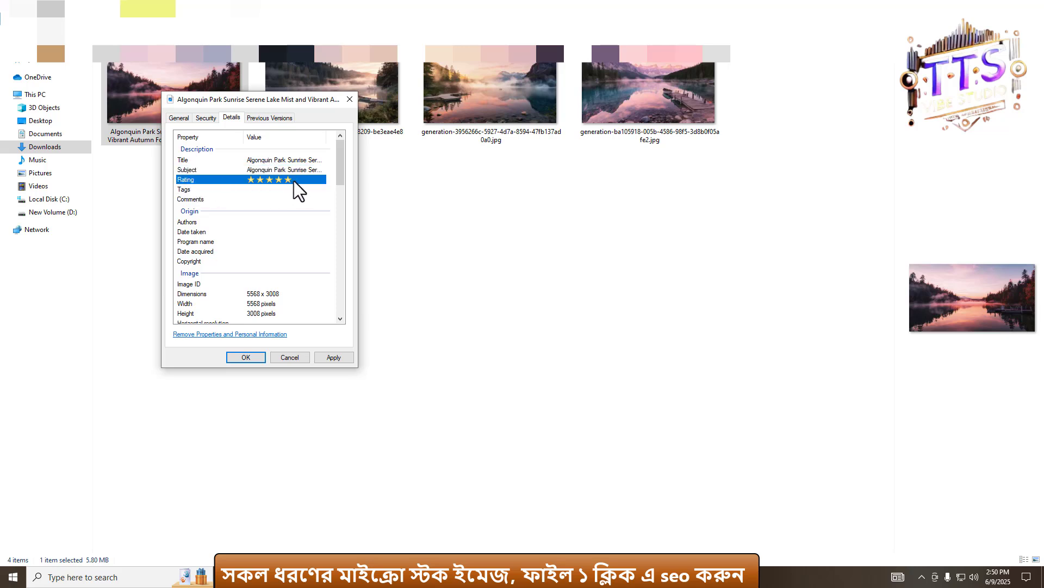
# - Copy the Algonquin Park keyword list from Gemini and return to the Properties dialog
pyautogui.click(274, 199)
pyautogui.click(277, 190)
pyautogui.click(417, 577)
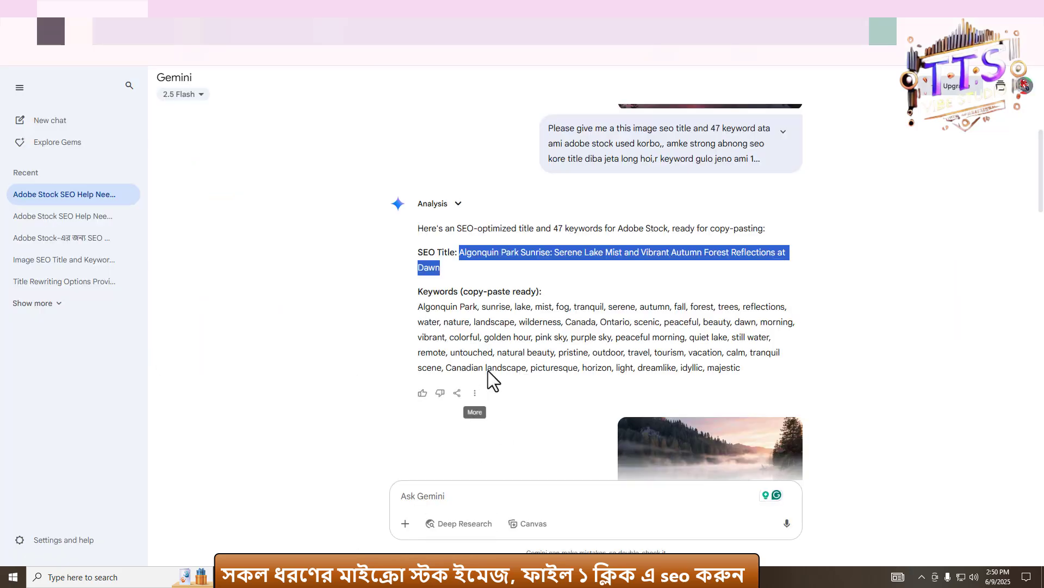
pyautogui.moveTo(417, 306); pyautogui.dragTo(744, 364)
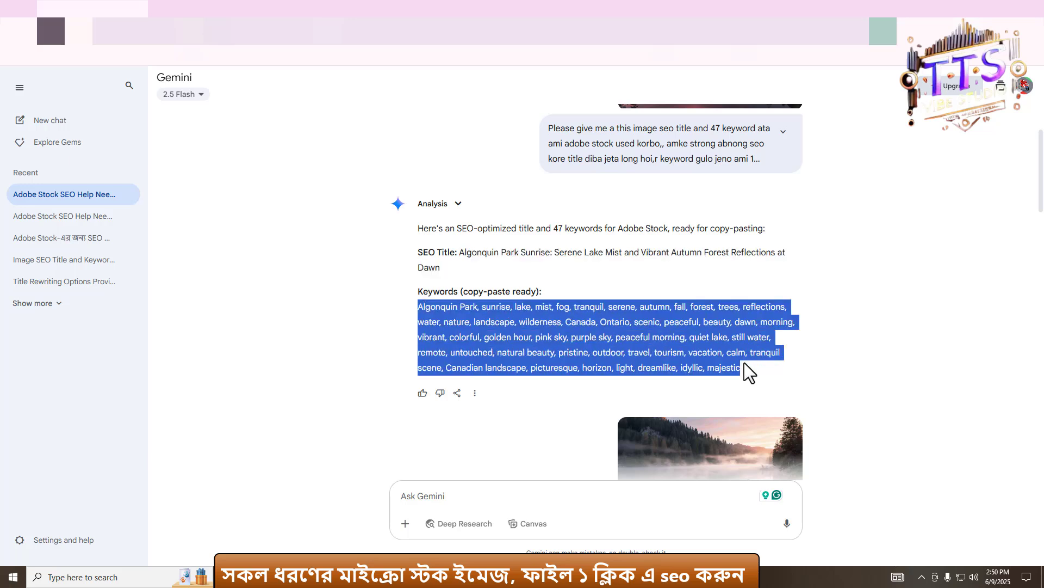
pyautogui.click(254, 576)
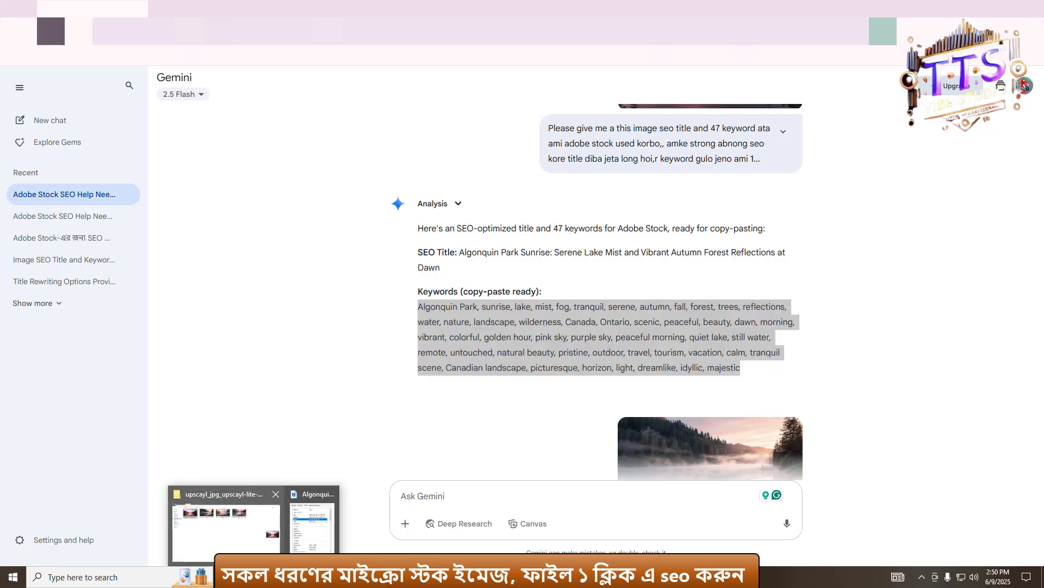
pyautogui.click(299, 508)
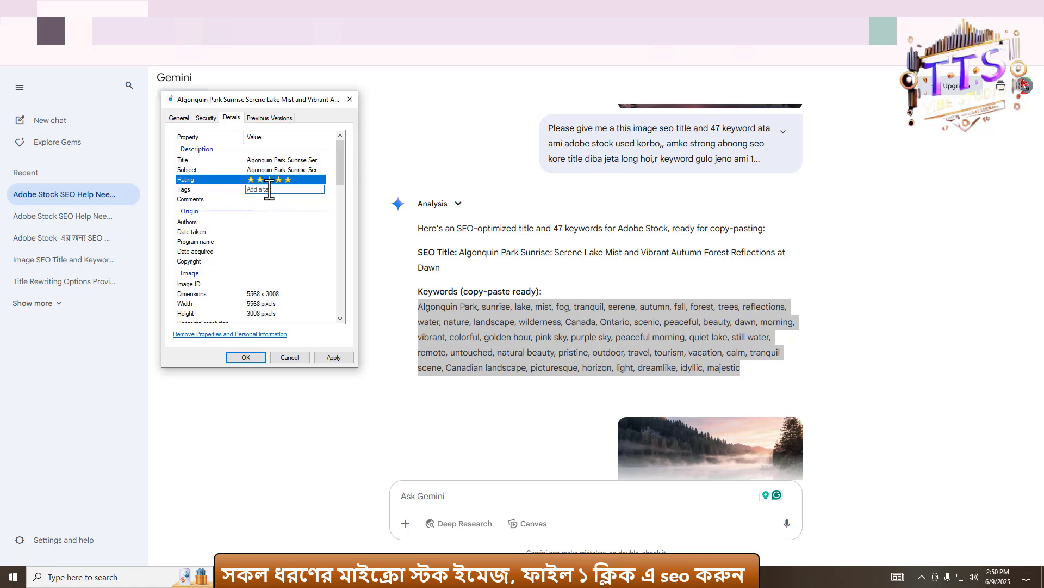
# - Paste the keywords into the Tags and Comments fields and apply the changes
pyautogui.hotkey('ctrl', 'v')
pyautogui.click(222, 200)
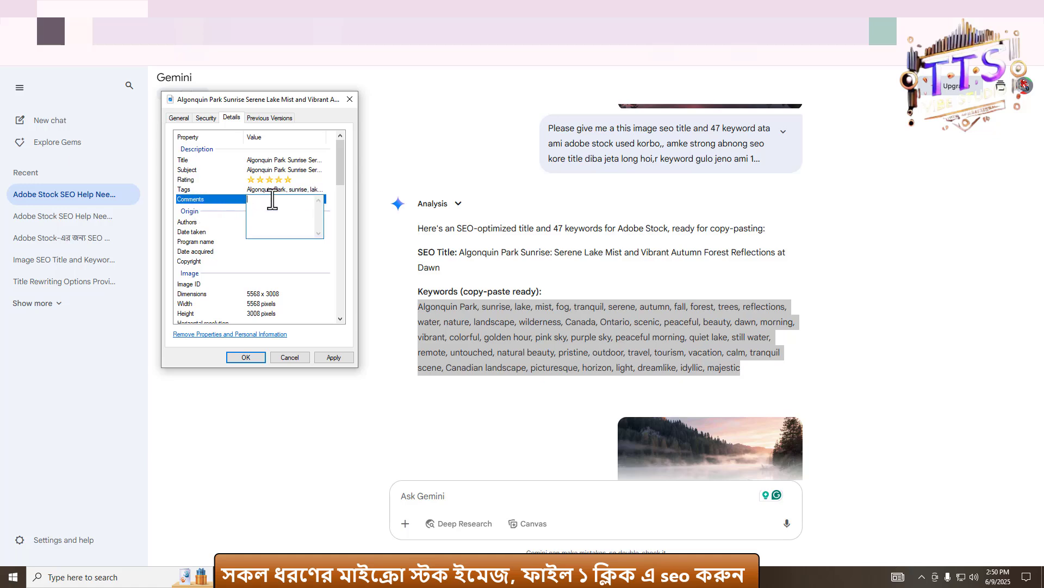
pyautogui.hotkey('ctrl', 'v')
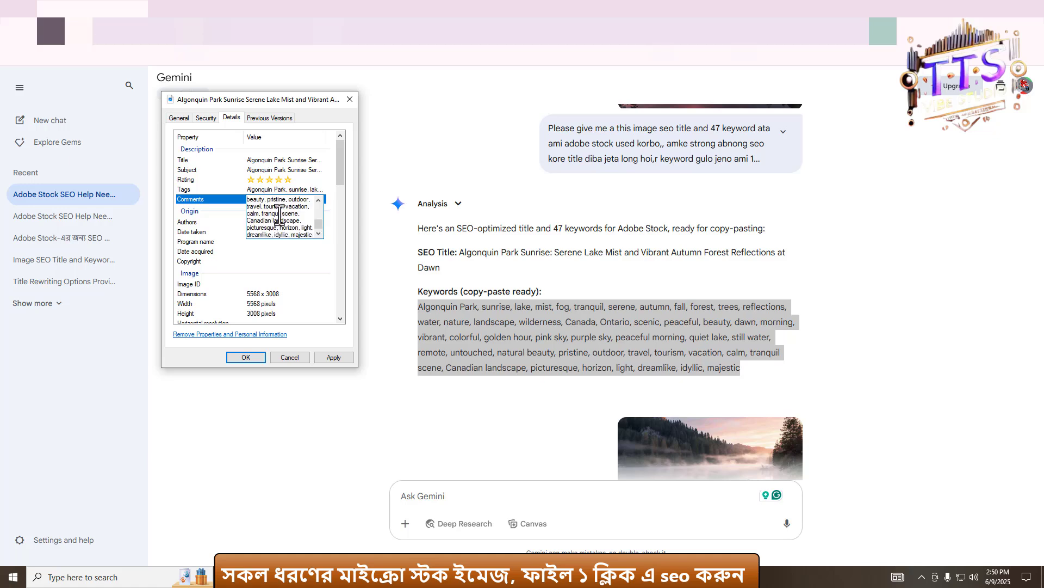
pyautogui.click(338, 358)
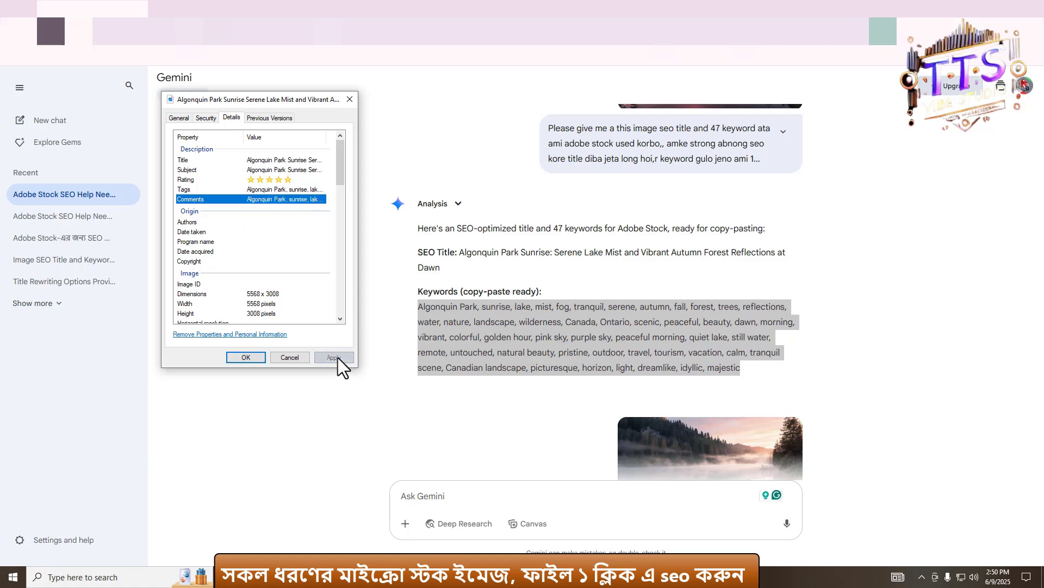
# - Close the dialog and reopen the first image's Properties details to check its saved metadata
pyautogui.click(247, 358)
pyautogui.click(252, 577)
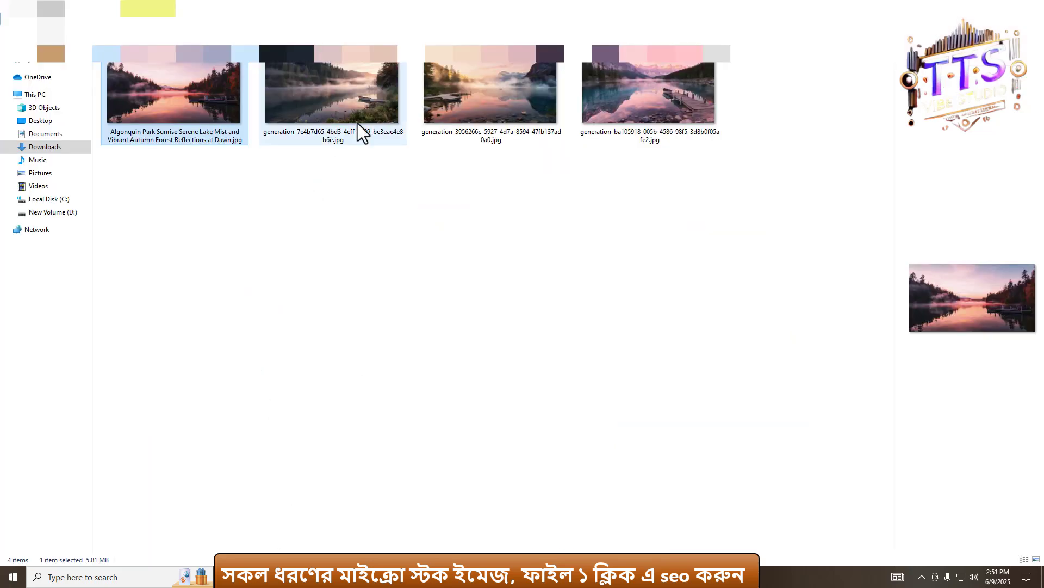
pyautogui.rightClick(168, 107)
pyautogui.click(214, 482)
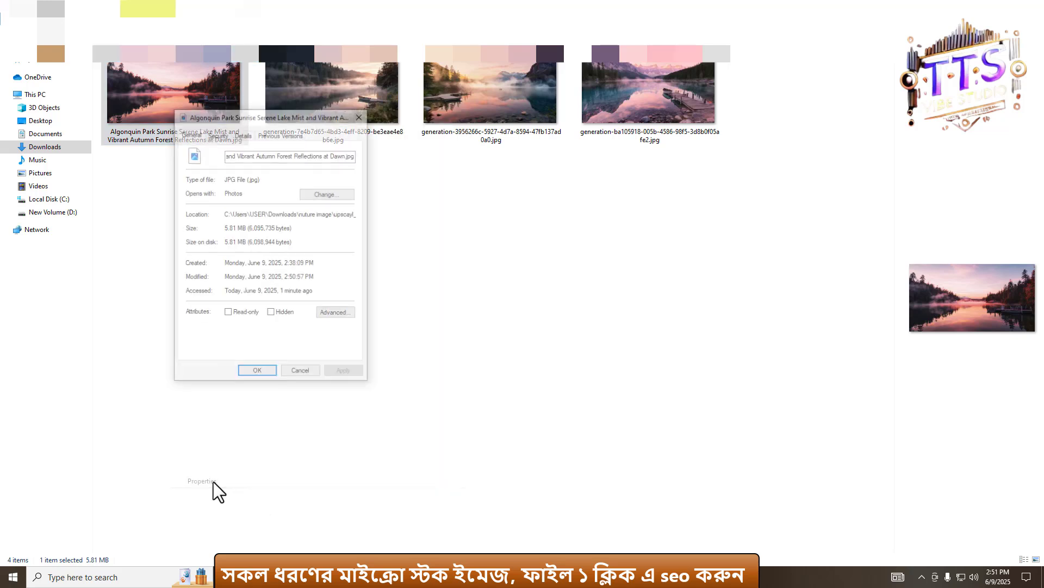
pyautogui.click(245, 134)
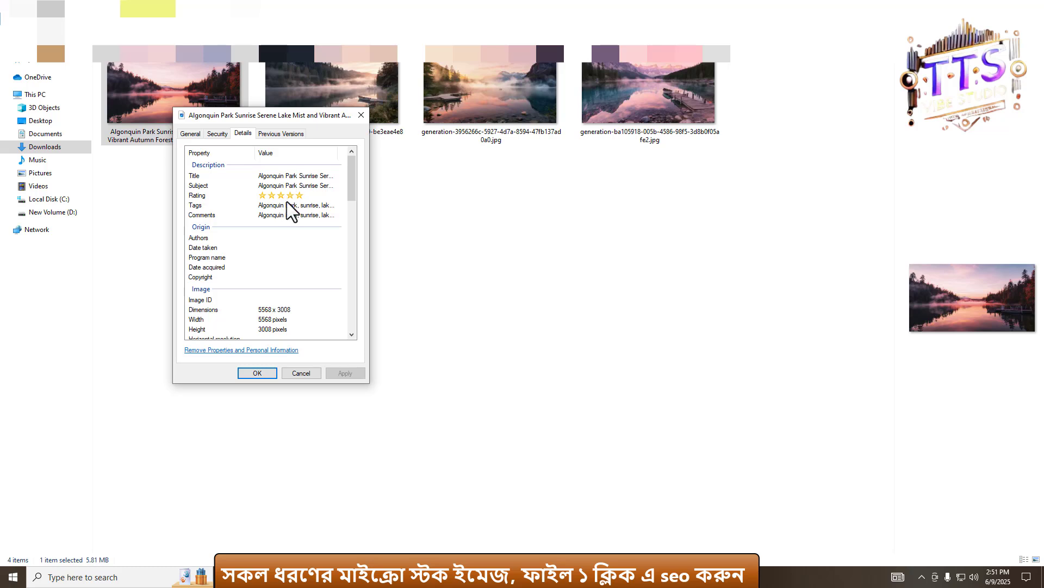
pyautogui.scroll(-3, 291, 198)
pyautogui.scroll(3, 298, 245)
pyautogui.click(258, 373)
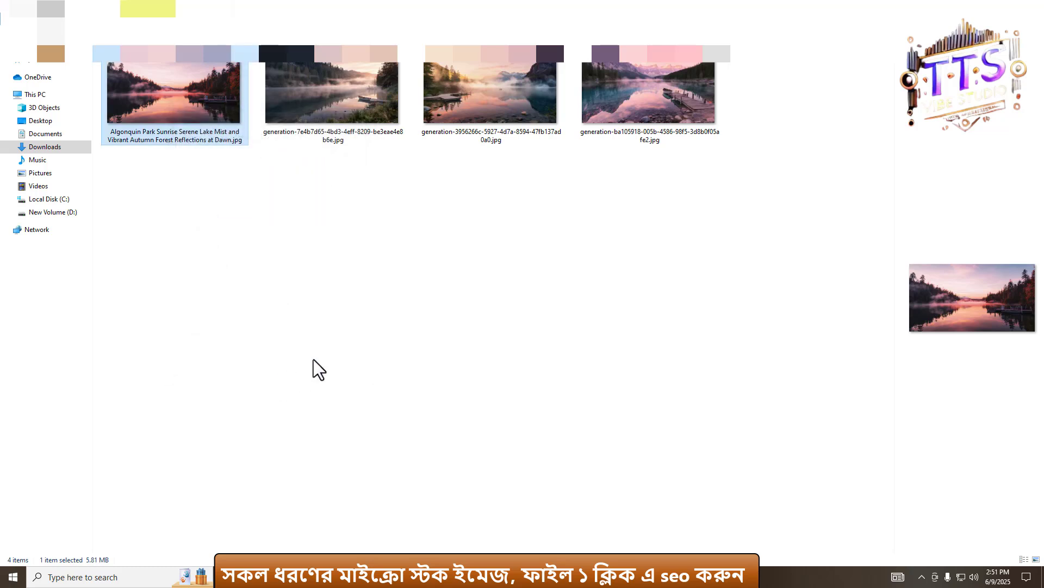
# - Copy the Ethereal Mountain Lake Sunrise SEO title from Gemini and return to the image folder
pyautogui.hotkey('alt', 'Tab')
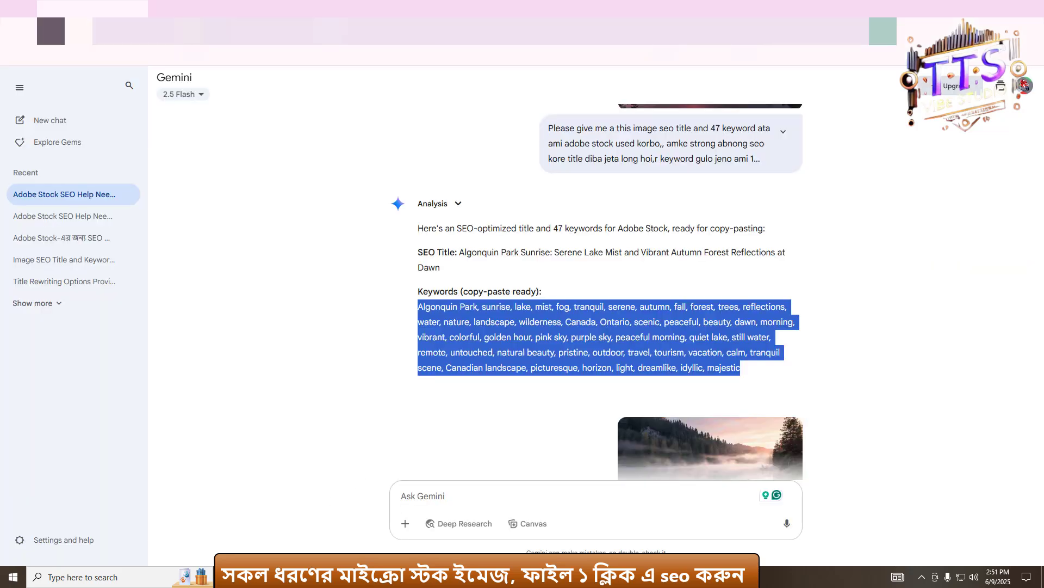
pyautogui.scroll(-5, 691, 290)
pyautogui.scroll(-1, 569, 292)
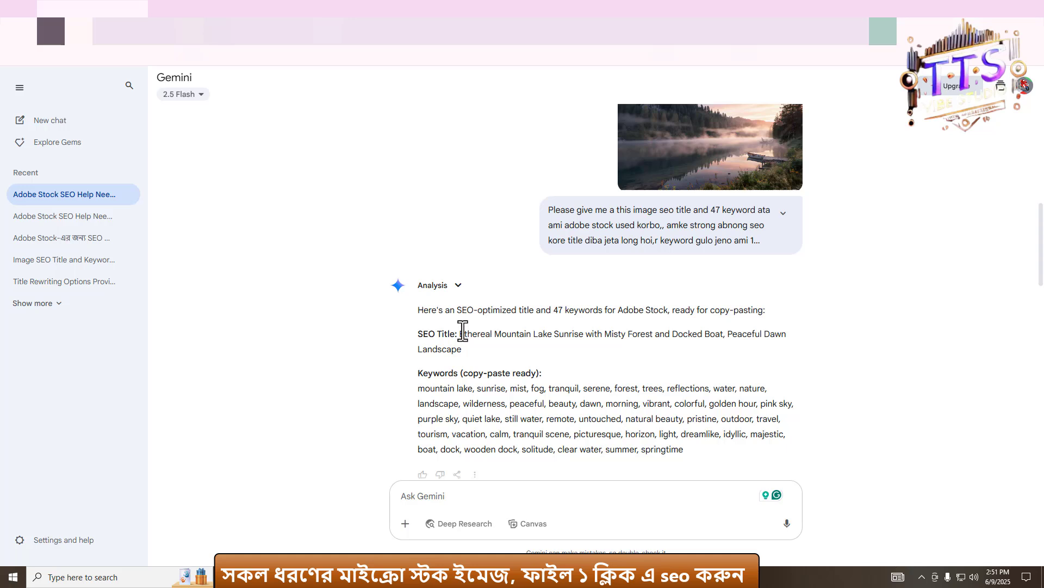
pyautogui.moveTo(460, 334); pyautogui.dragTo(468, 344)
pyautogui.hotkey('ctrl', 'c')
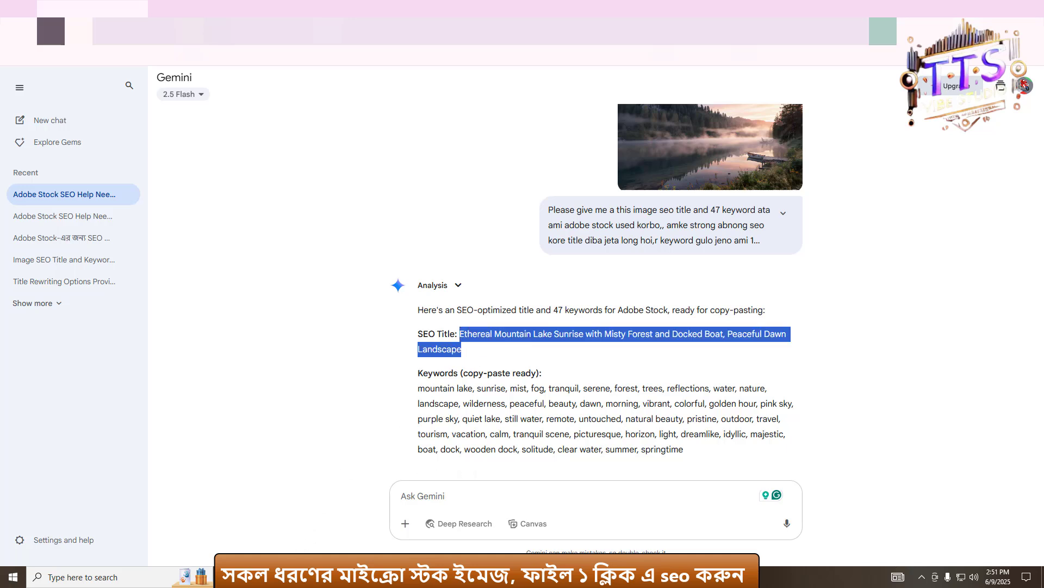
pyautogui.click(265, 577)
pyautogui.click(325, 79)
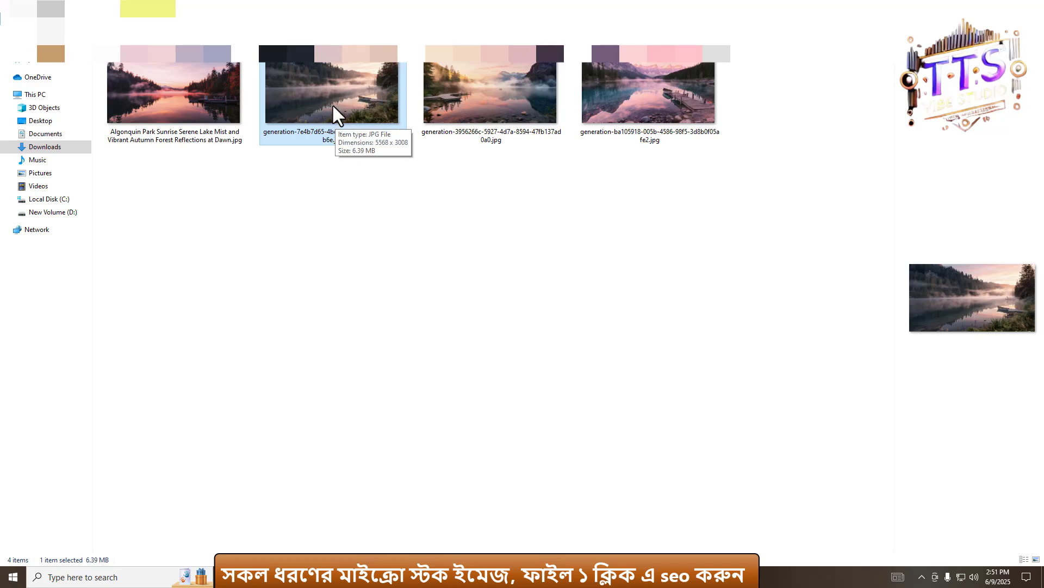
pyautogui.click(337, 212)
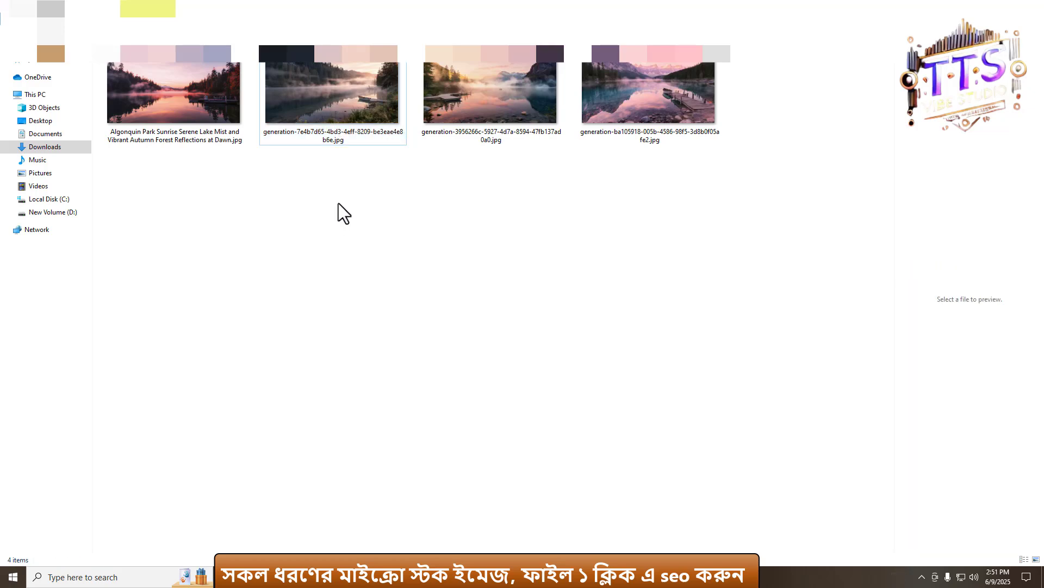
pyautogui.click(342, 104)
pyautogui.rightClick(344, 106)
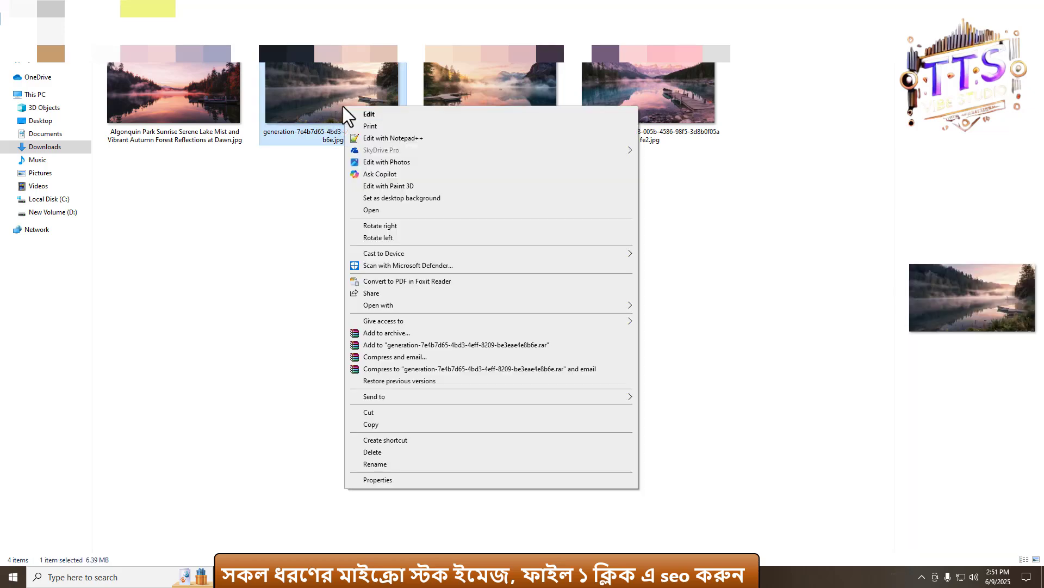
pyautogui.click(378, 454)
pyautogui.hotkey('ctrl', 'z')
# - Rename the second image with the copied Ethereal Mountain Lake Sunrise SEO title
pyautogui.click(370, 110)
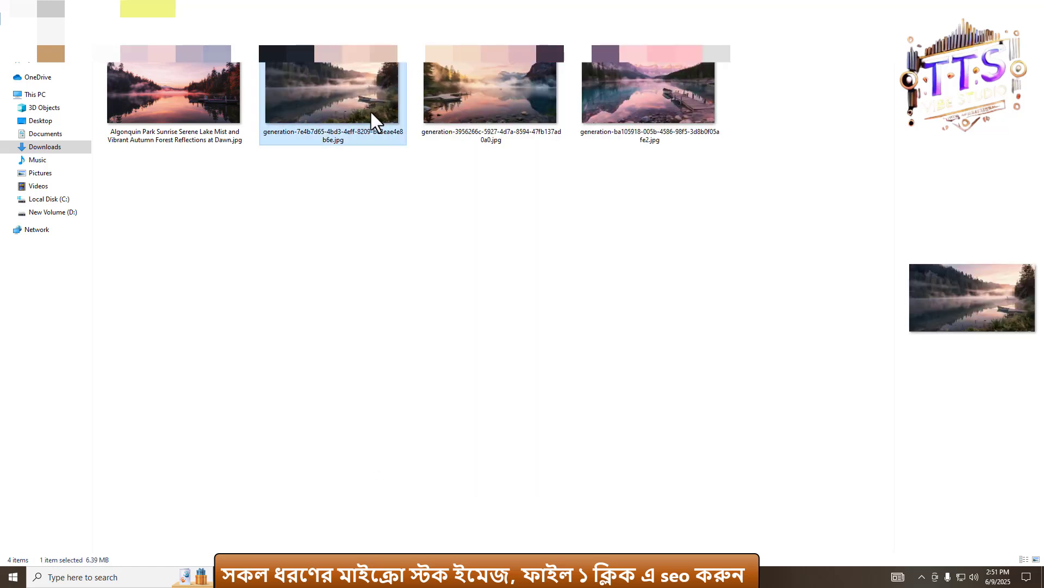
pyautogui.rightClick(371, 112)
pyautogui.click(402, 470)
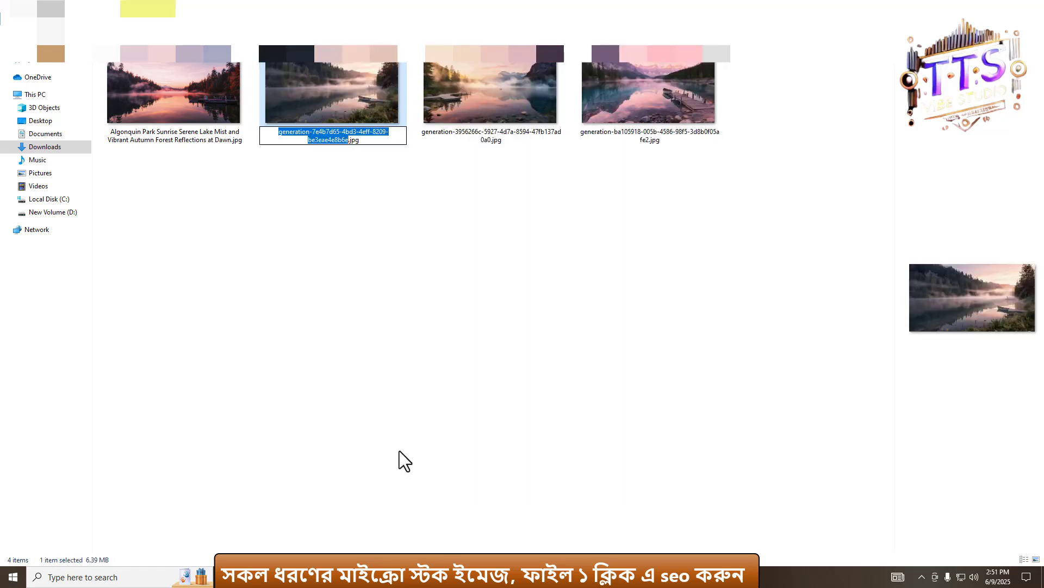
pyautogui.hotkey('ctrl', 'v')
pyautogui.click(345, 315)
pyautogui.click(358, 119)
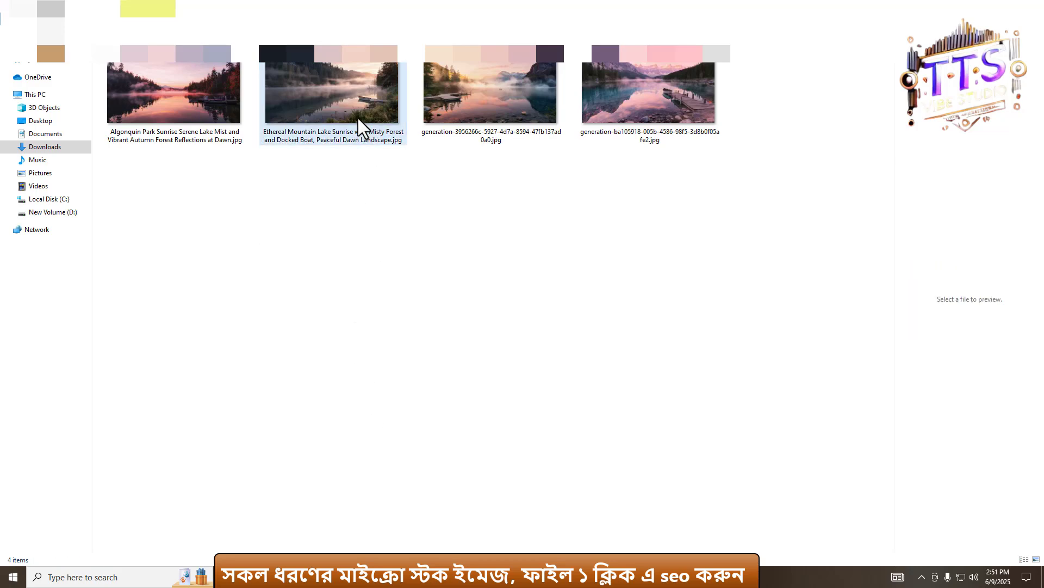
# - Open the second image's Properties details, paste the title into Title and Subject, and give a five-star rating
pyautogui.rightClick(334, 100)
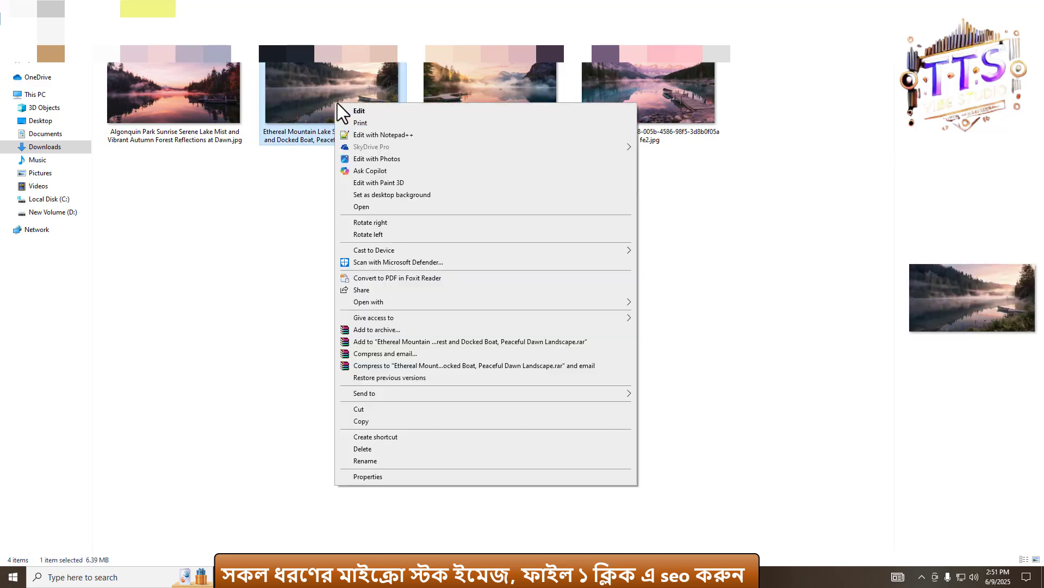
pyautogui.click(374, 477)
pyautogui.click(408, 130)
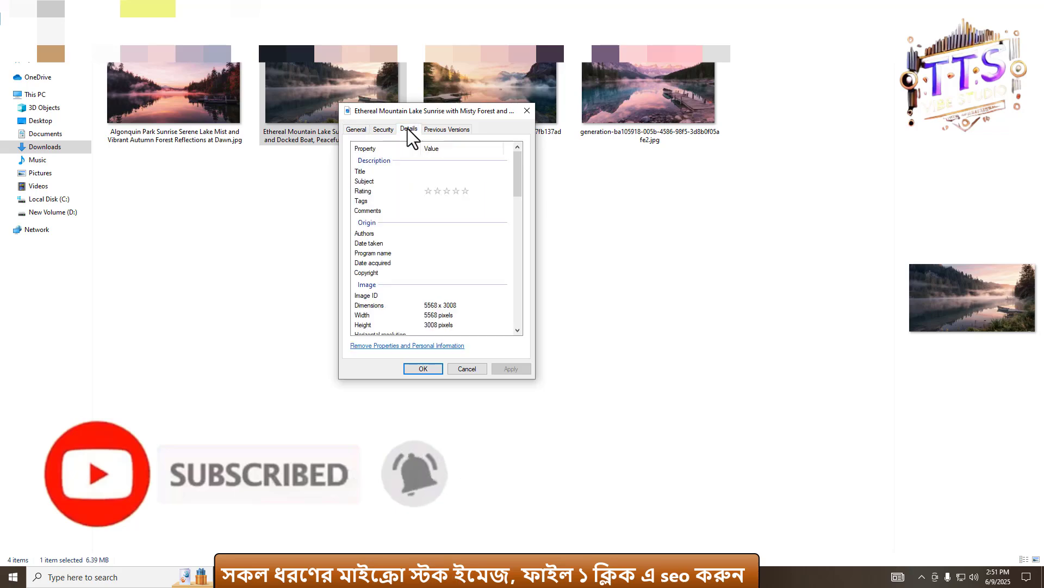
pyautogui.click(445, 171)
pyautogui.hotkey('ctrl', 'v')
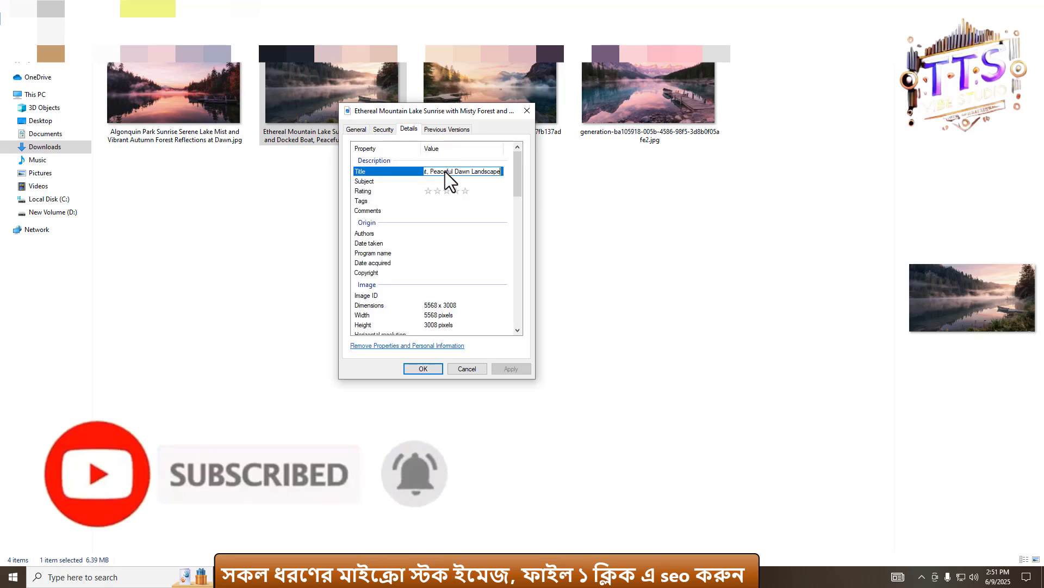
pyautogui.click(424, 181)
pyautogui.hotkey('ctrl', 'v')
pyautogui.click(467, 191)
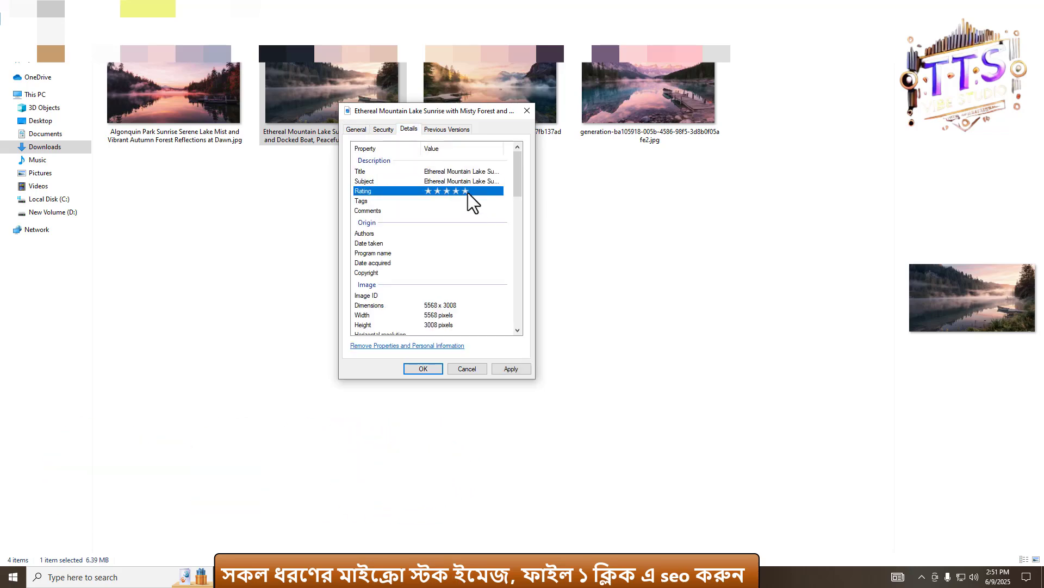
# - Paste the title into the Comments field
pyautogui.click(465, 201)
pyautogui.click(462, 211)
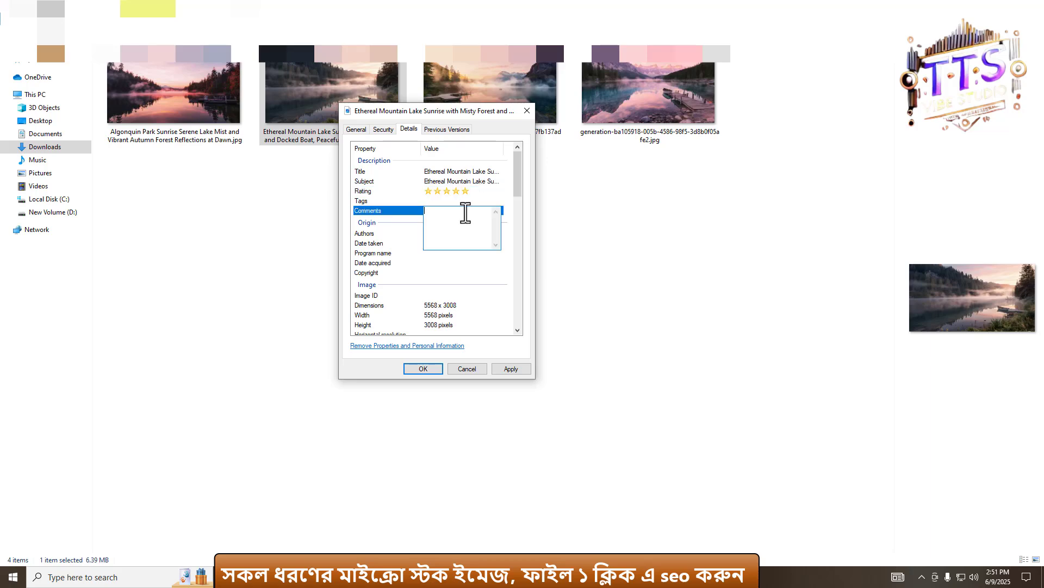
pyautogui.write('Ethereal Mountain Lake Sunrise with Misty Forest and Docked Boat, Peaceful Dawn Landscape')
# - Copy the whole Gemini answer with the Ethereal Mountain Lake keyword list and return to the Properties dialog
pyautogui.hotkey('alt', 'Tab')
pyautogui.scroll(-2, 531, 356)
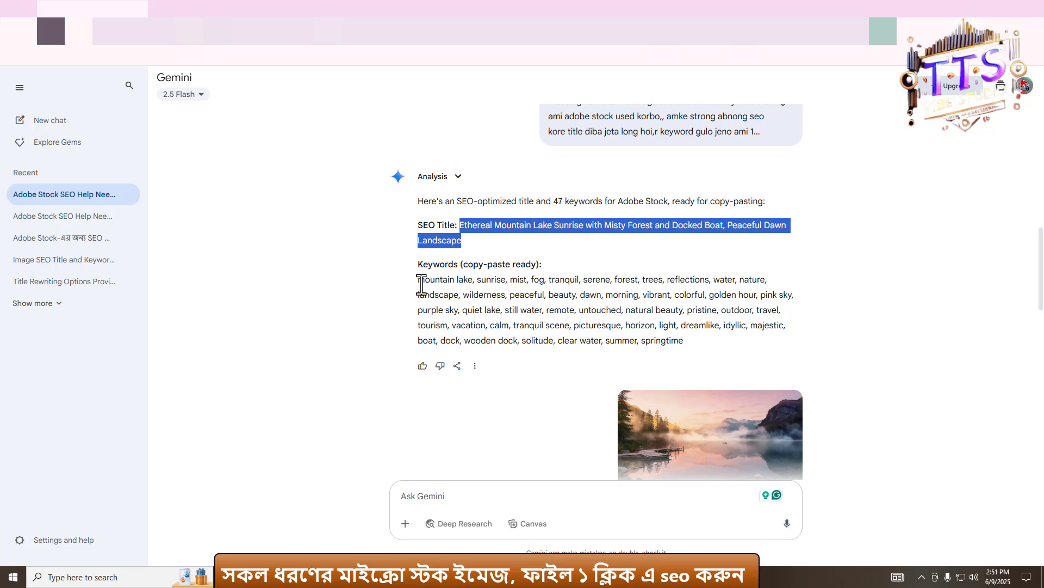
pyautogui.moveTo(421, 284); pyautogui.dragTo(699, 346)
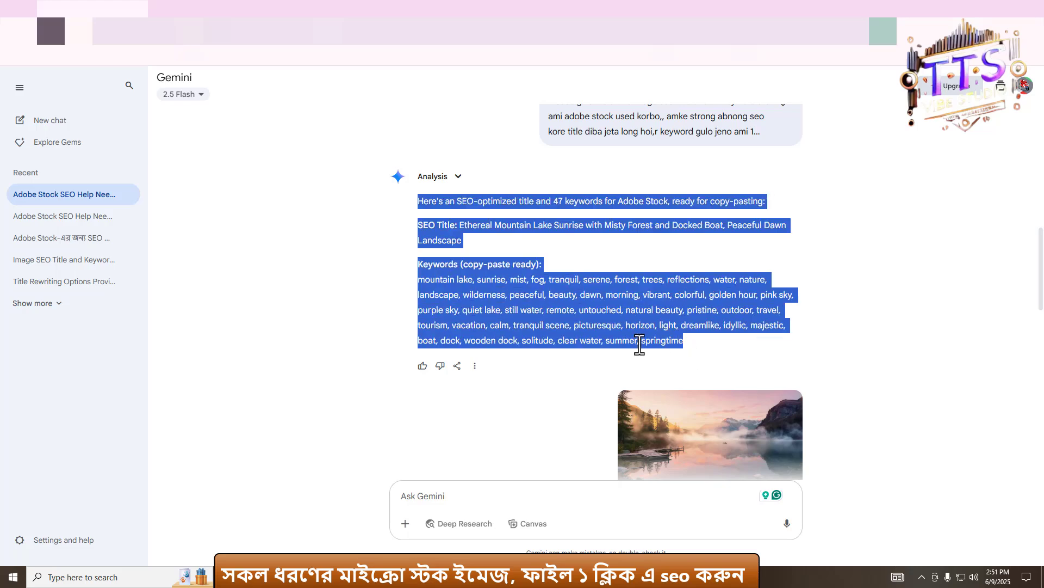
pyautogui.scroll(5, 640, 344)
pyautogui.scroll(-2, 739, 305)
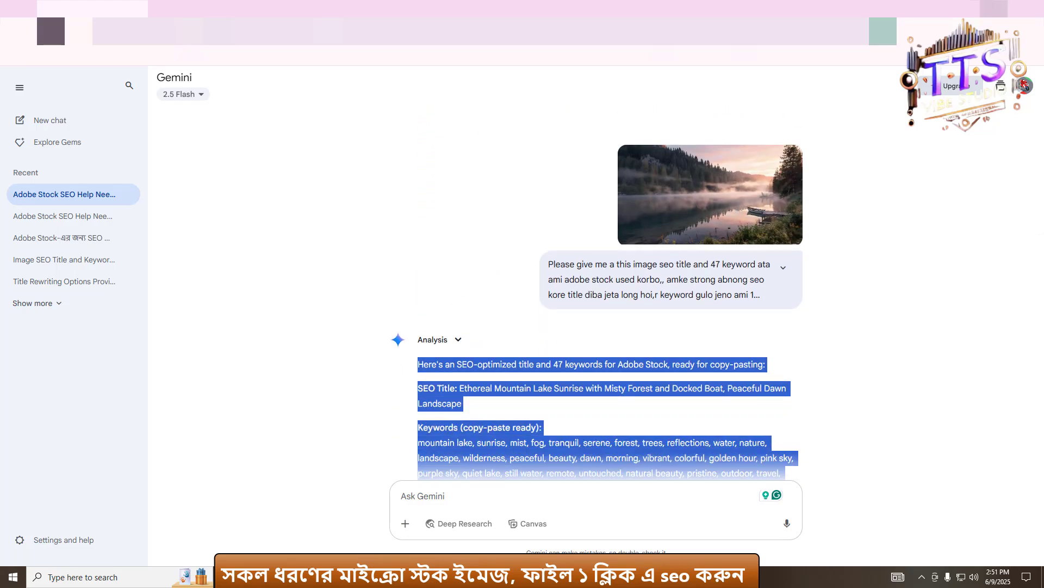
pyautogui.hotkey('alt', 'Tab')
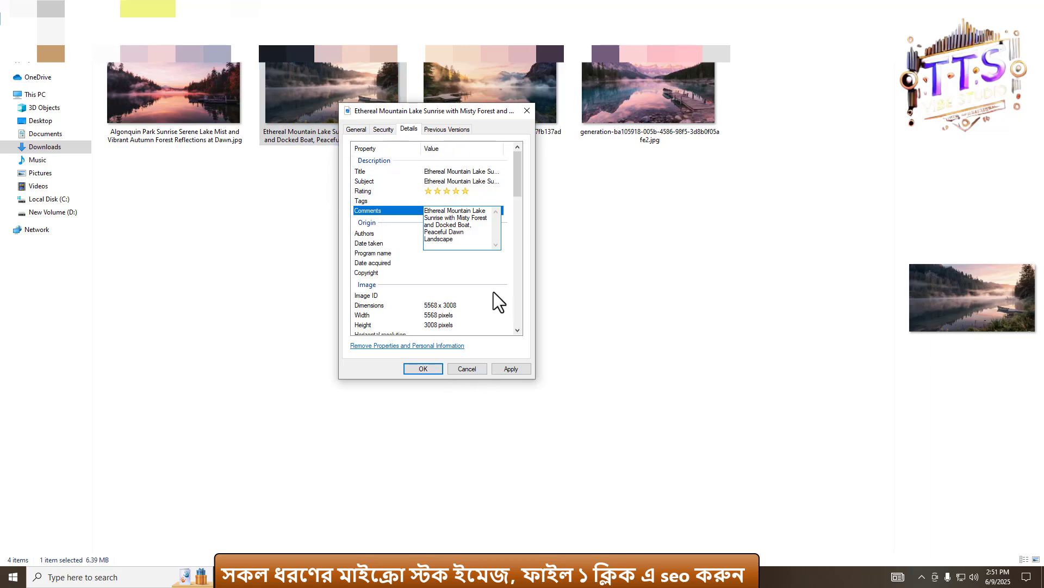
# - Paste the copied keywords into the Tags field and apply the changes
pyautogui.click(442, 200)
pyautogui.hotkey('ctrl', 'v')
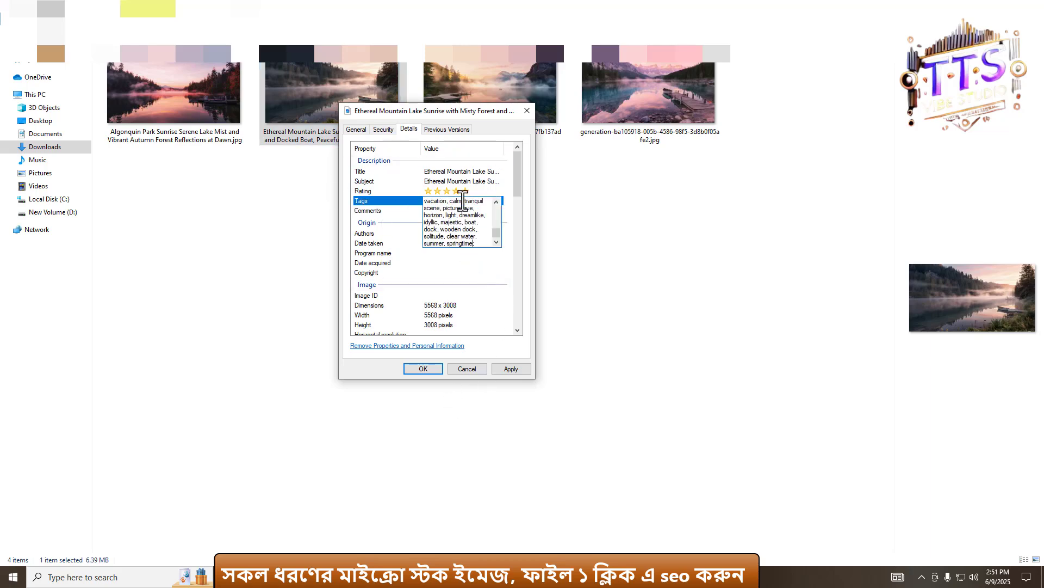
pyautogui.click(508, 367)
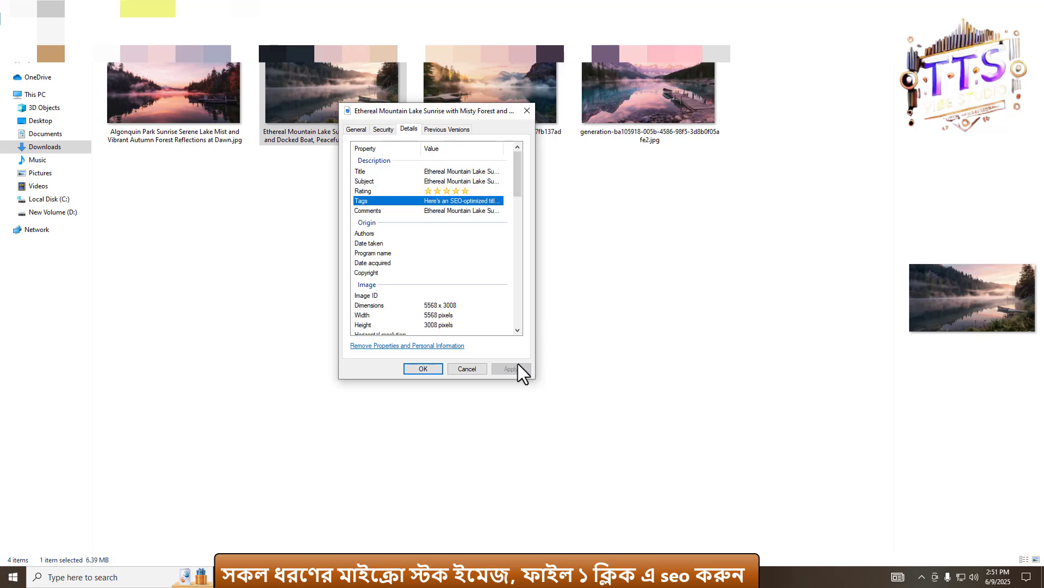
pyautogui.click(429, 370)
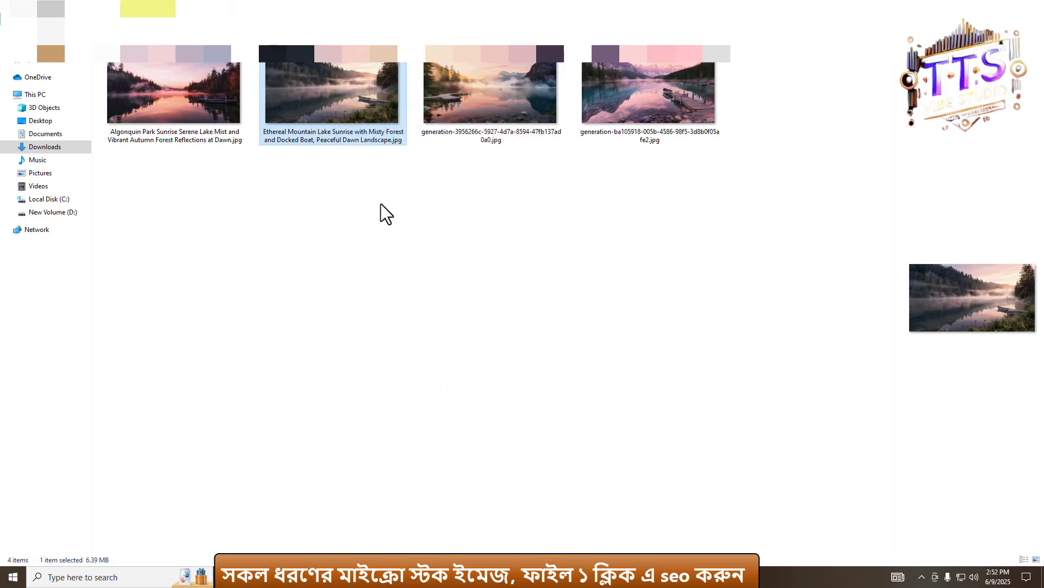
# - Reopen the second image's Properties details, copy the Subject text into the Title field, and apply
pyautogui.rightClick(319, 108)
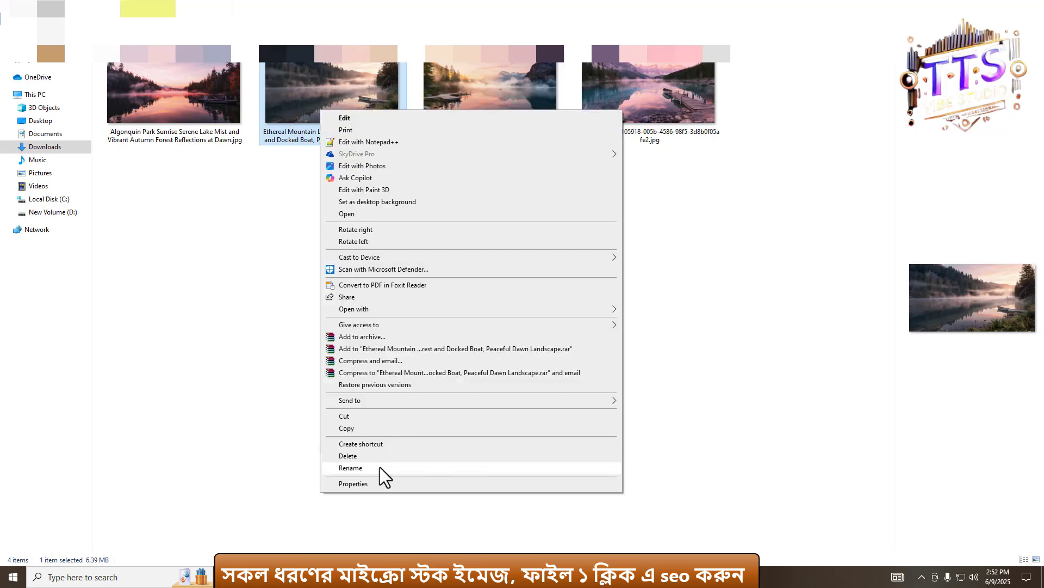
pyautogui.click(368, 483)
pyautogui.click(395, 136)
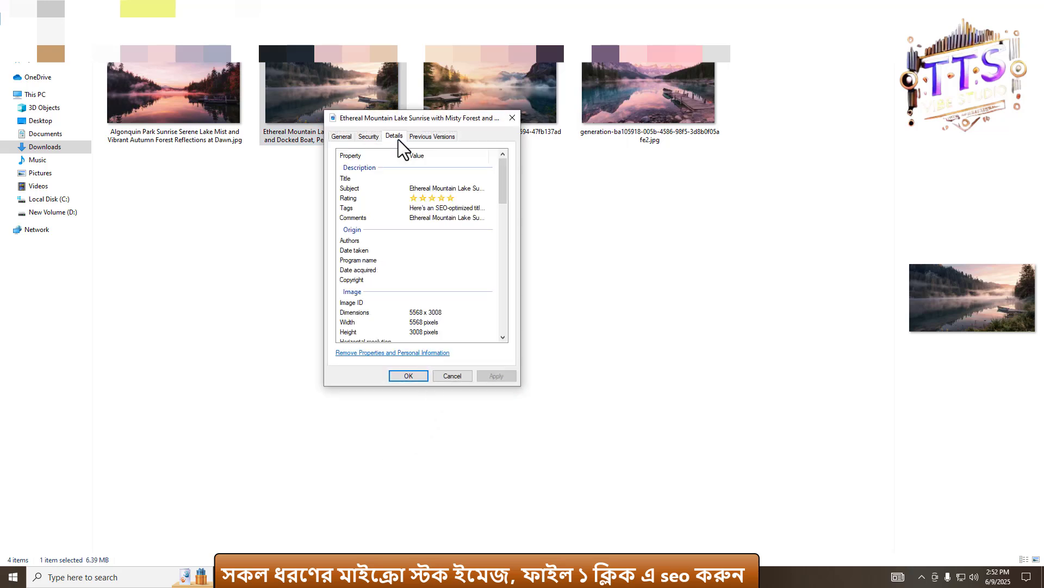
pyautogui.click(435, 178)
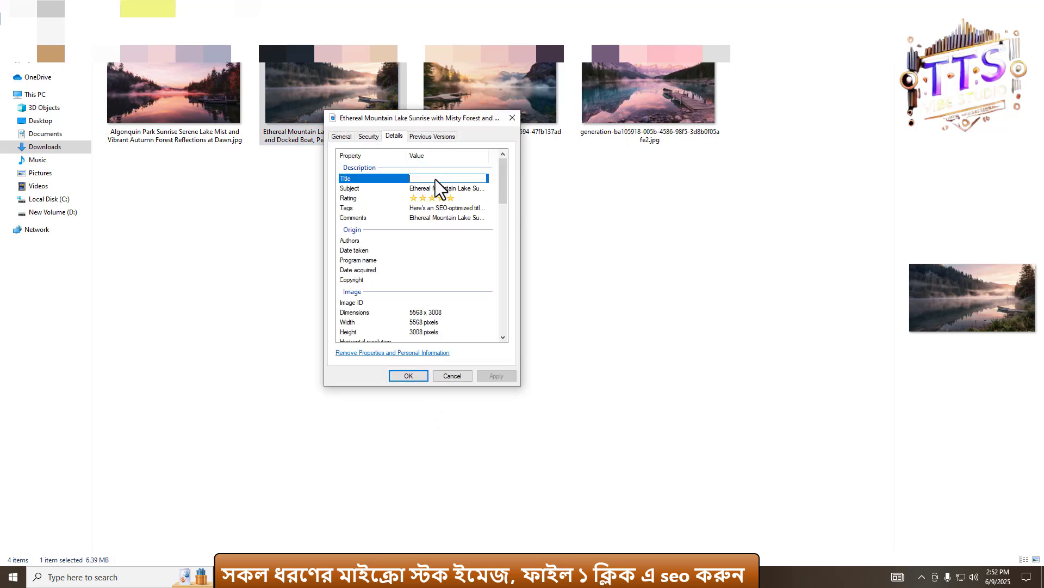
pyautogui.click(433, 188)
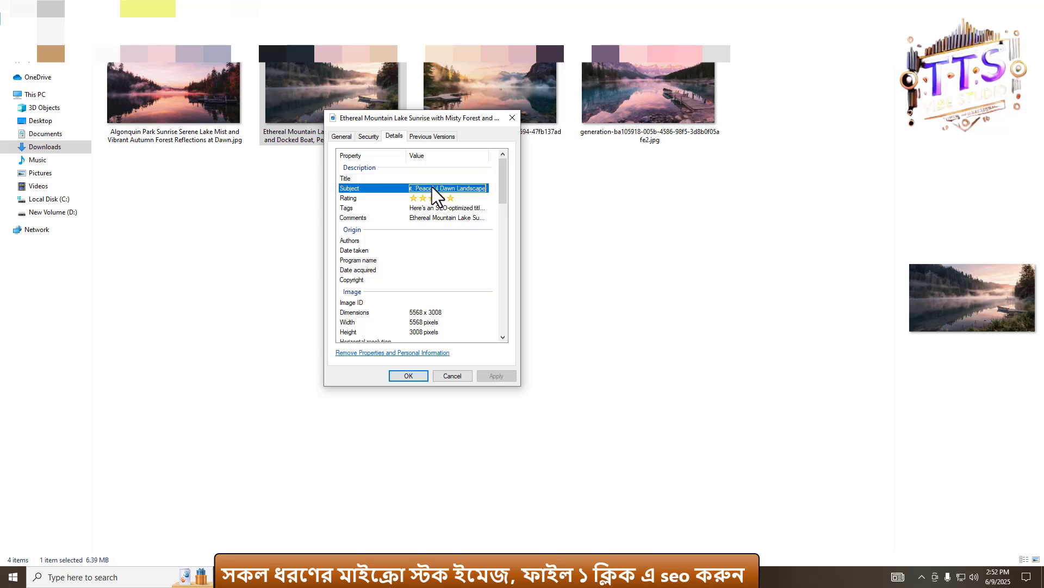
pyautogui.hotkey('ctrl', 'c')
pyautogui.click(419, 177)
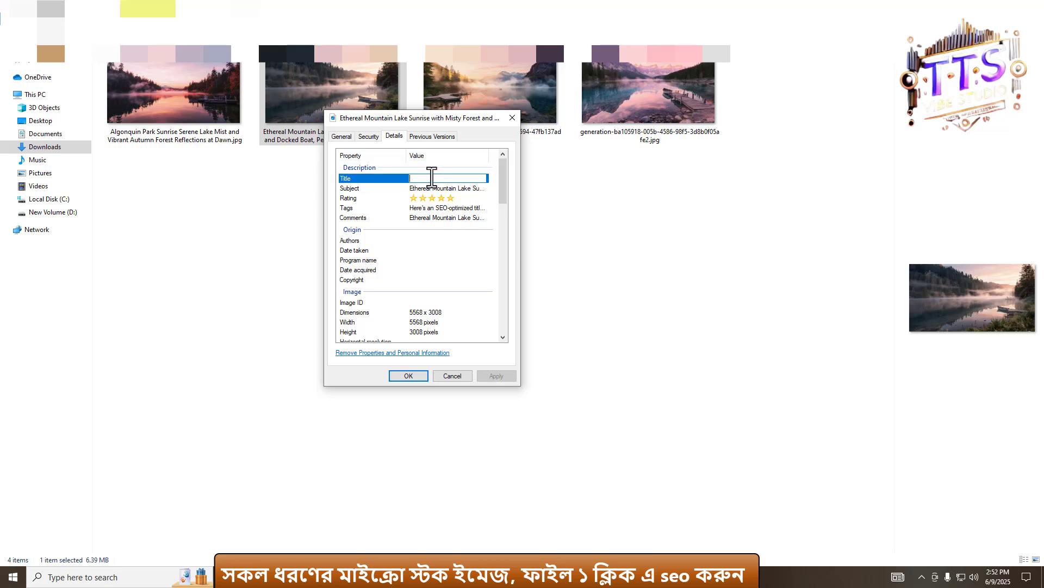
pyautogui.hotkey('ctrl', 'v')
pyautogui.click(448, 224)
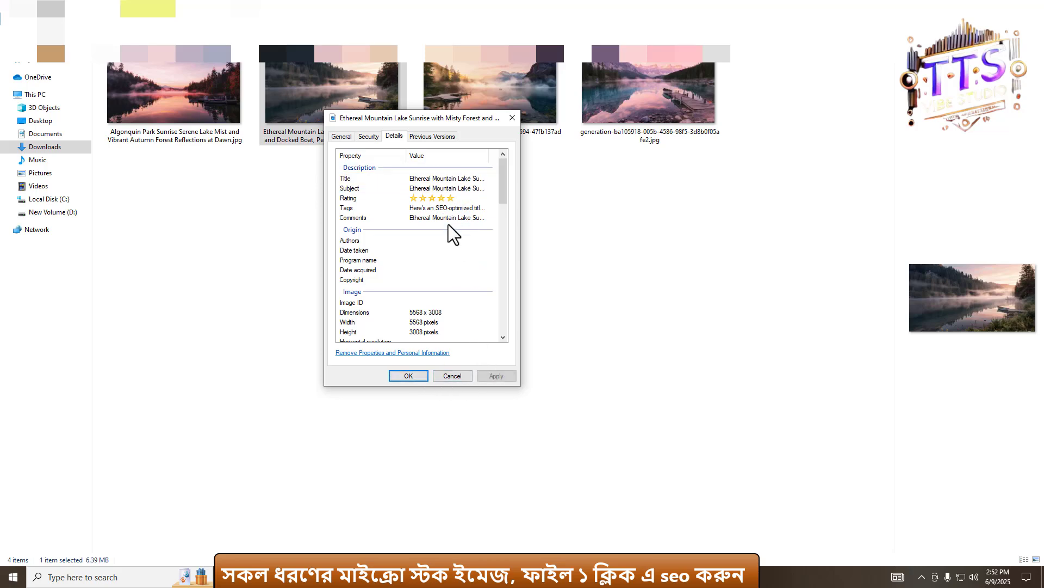
pyautogui.click(502, 376)
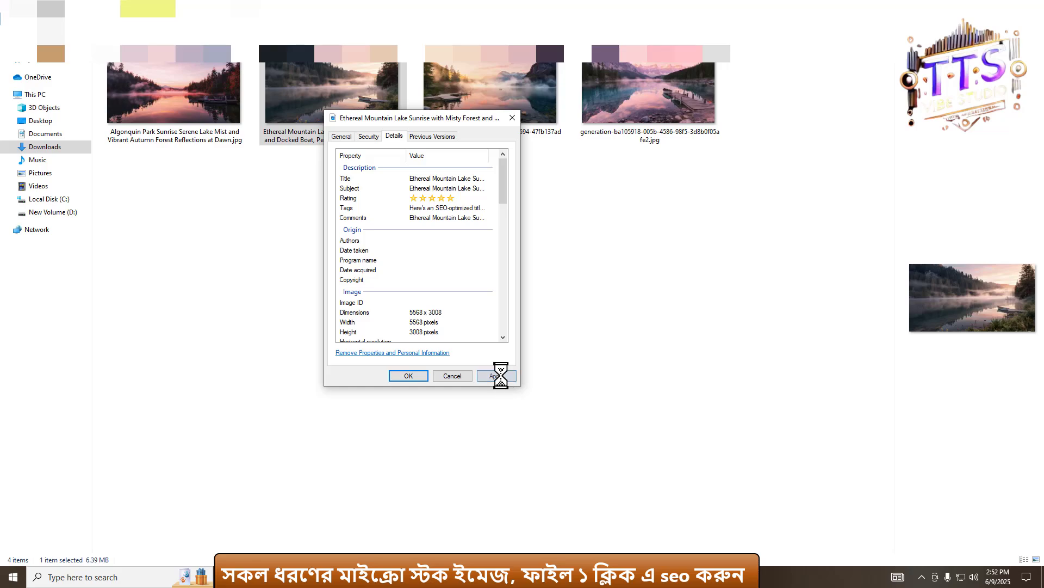
pyautogui.click(409, 377)
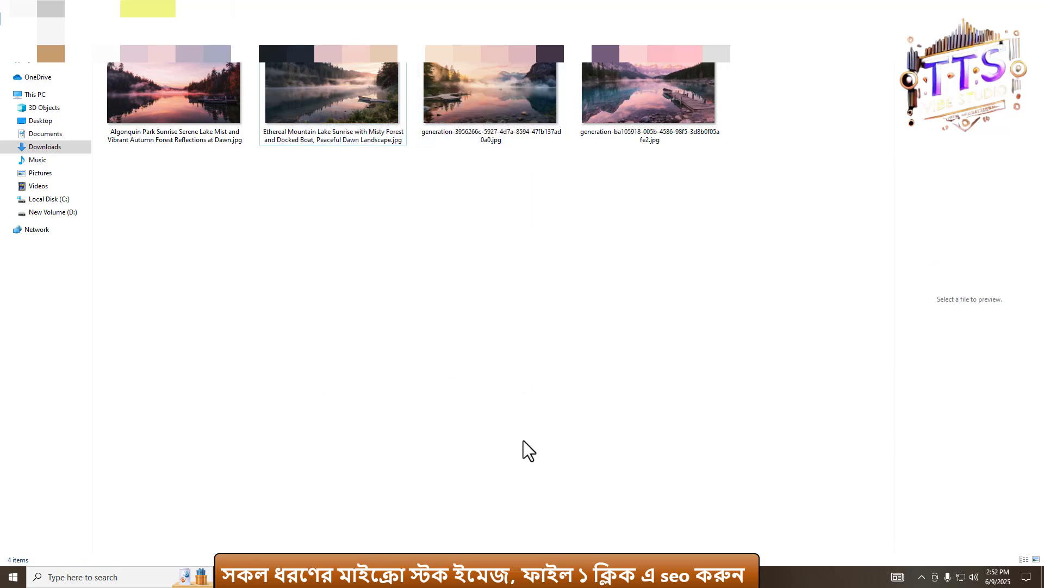
# - Copy the Breathtaking Mountain Lake Sunrise SEO title from Gemini for the third image and return to the folder
pyautogui.hotkey('alt', 'Tab')
pyautogui.scroll(-10, 606, 320)
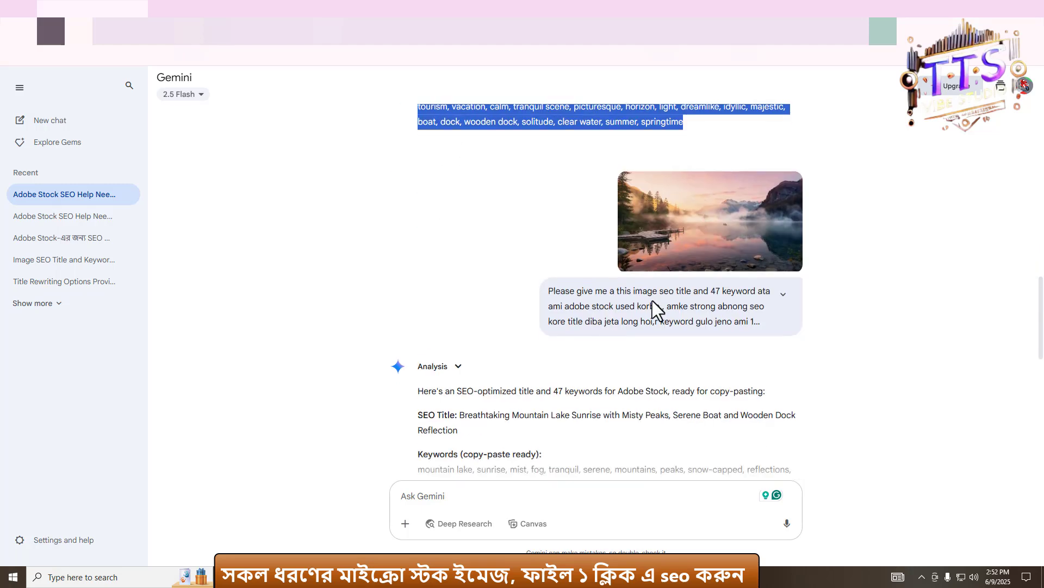
pyautogui.moveTo(460, 253); pyautogui.dragTo(464, 269)
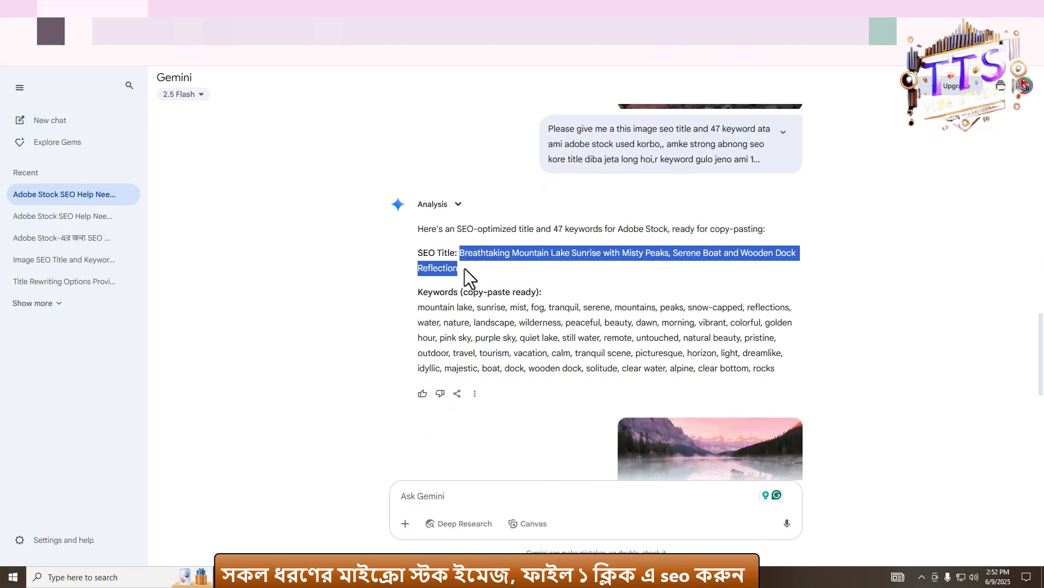
pyautogui.click(351, 576)
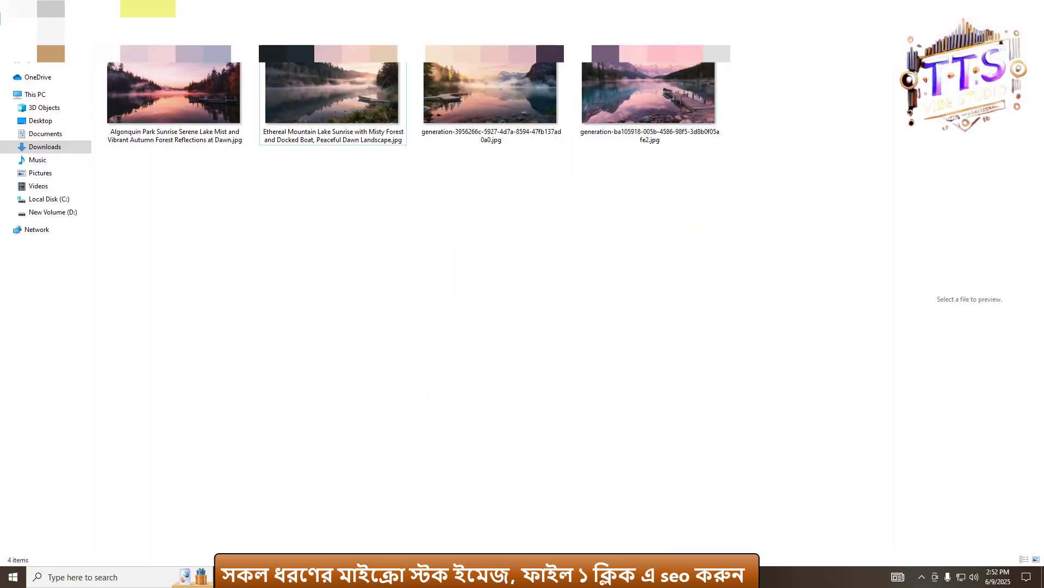
# - Rename the third image as "Breathtaking Mountain Lake Sunrise with Misty Peaks, Serene Boat and Wooden Dock Reflection"
pyautogui.rightClick(475, 78)
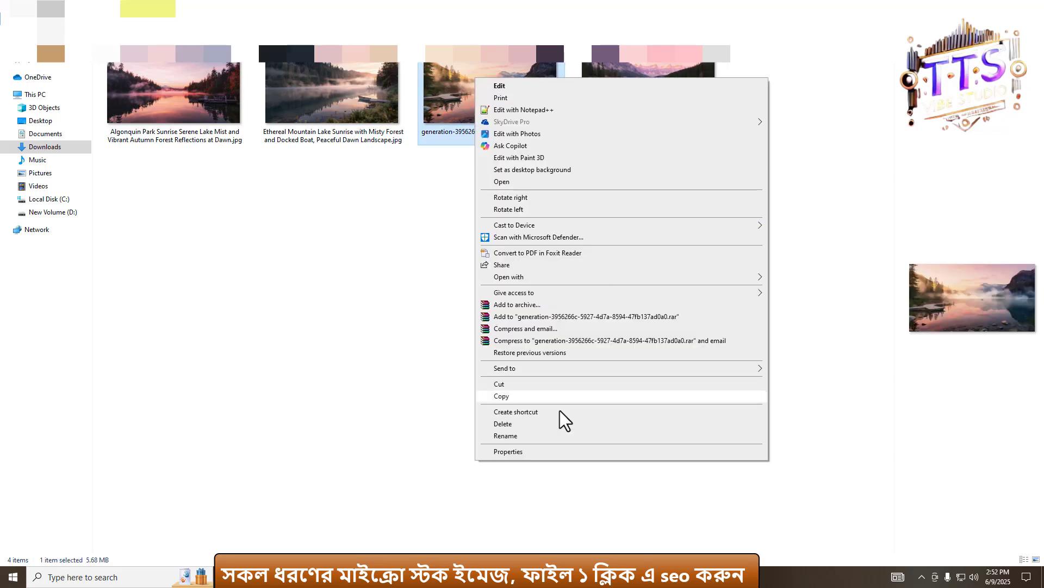
pyautogui.click(505, 436)
pyautogui.hotkey('ctrl', 'v')
pyautogui.press('Return')
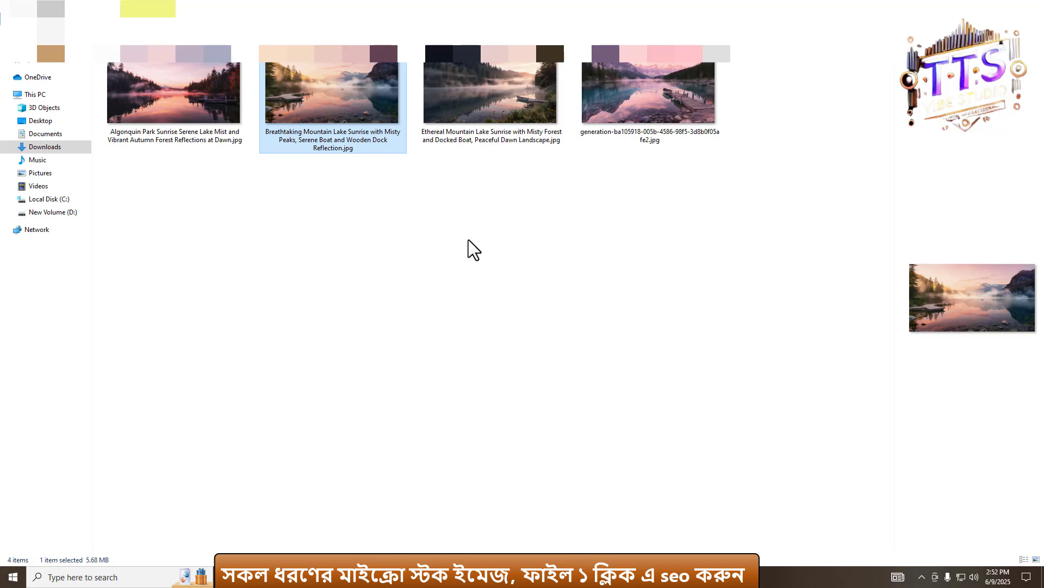
# - Open the renamed image's Properties details, paste the title into Title and Subject, and give it a five-star rating
pyautogui.rightClick(341, 90)
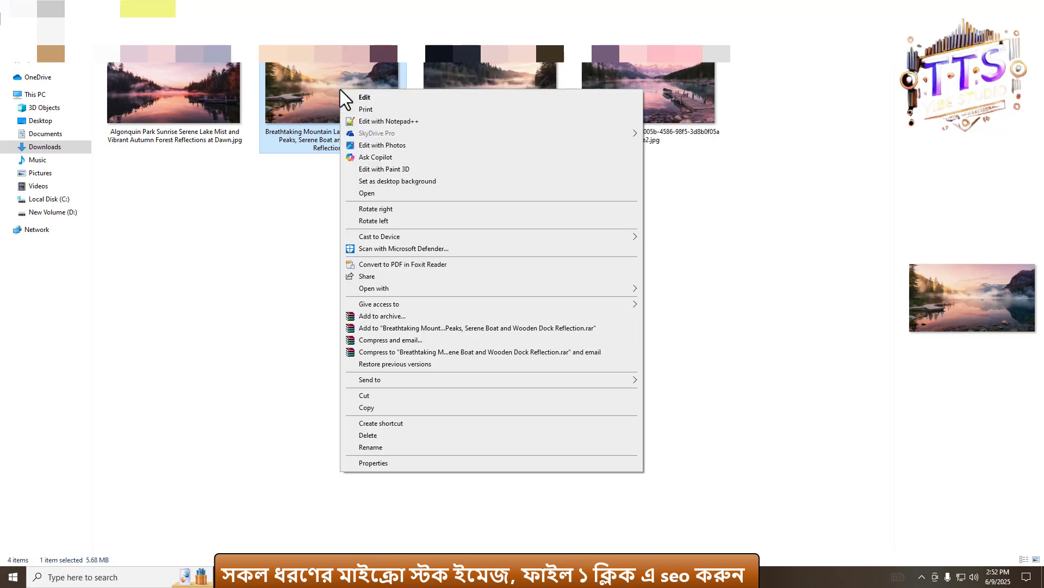
pyautogui.click(366, 463)
pyautogui.click(414, 116)
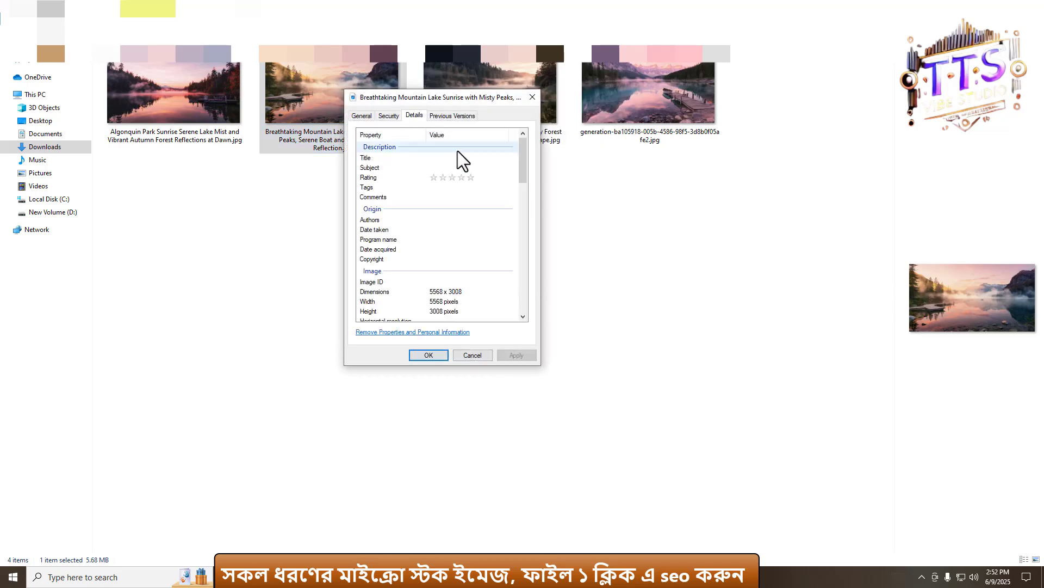
pyautogui.click(456, 157)
pyautogui.hotkey('ctrl', 'v')
pyautogui.click(455, 165)
pyautogui.click(472, 177)
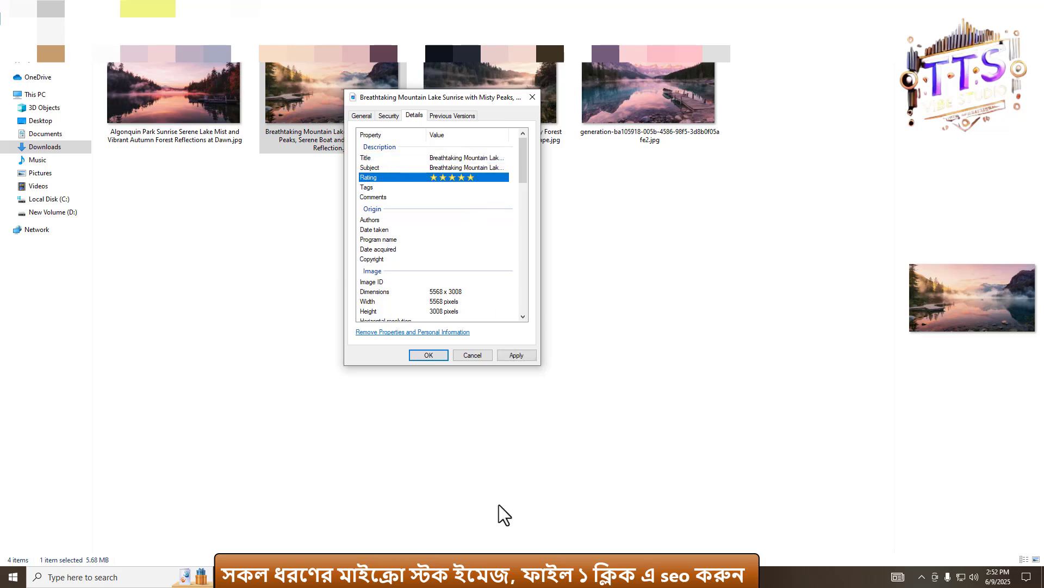
# - Copy the Breathtaking Mountain Lake keyword list from Gemini and return to the Properties dialog
pyautogui.click(458, 576)
pyautogui.scroll(-2, 540, 302)
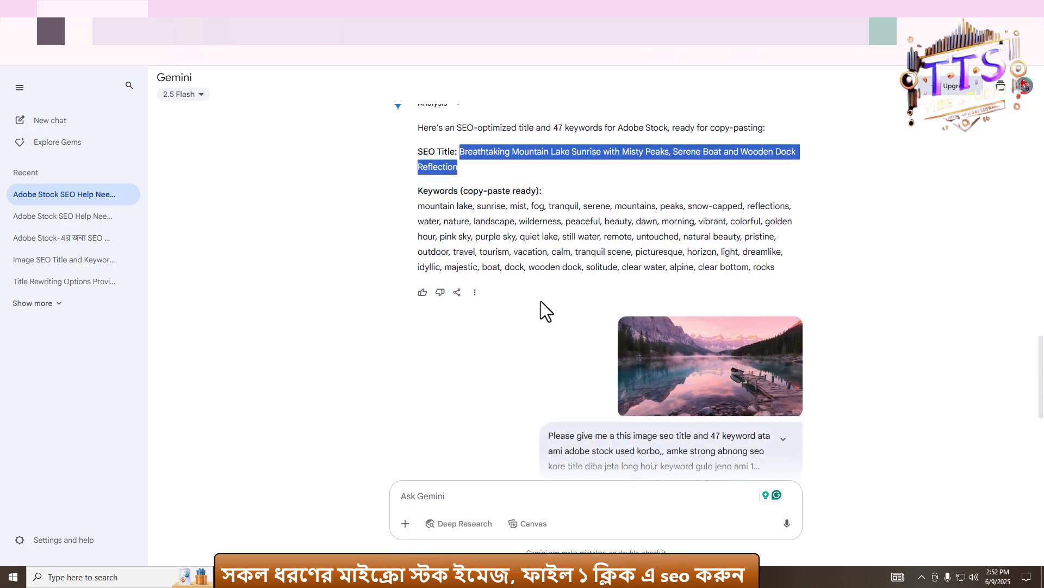
pyautogui.moveTo(417, 198); pyautogui.dragTo(779, 261)
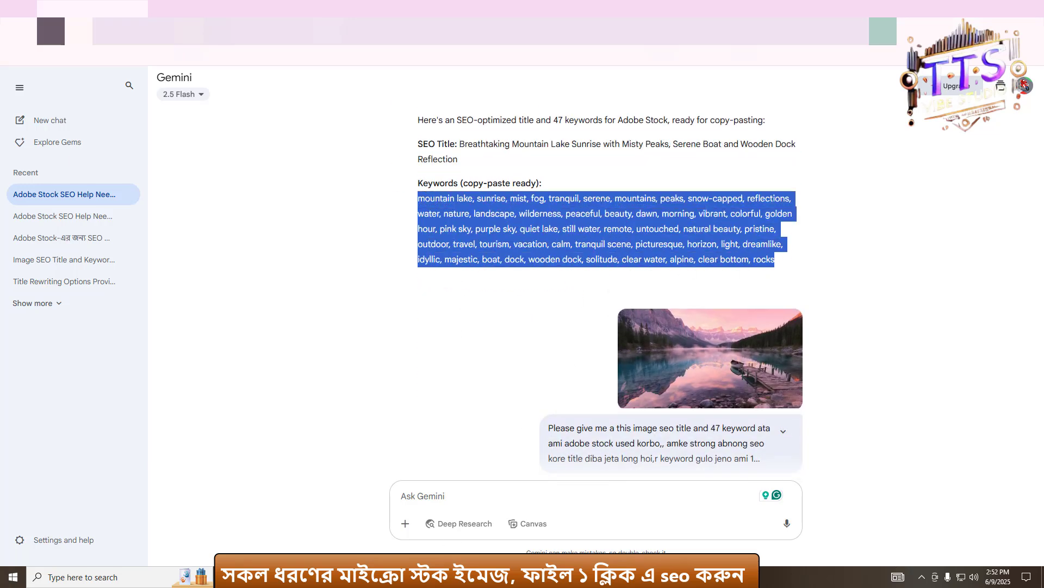
pyautogui.click(253, 576)
pyautogui.click(235, 537)
pyautogui.click(254, 577)
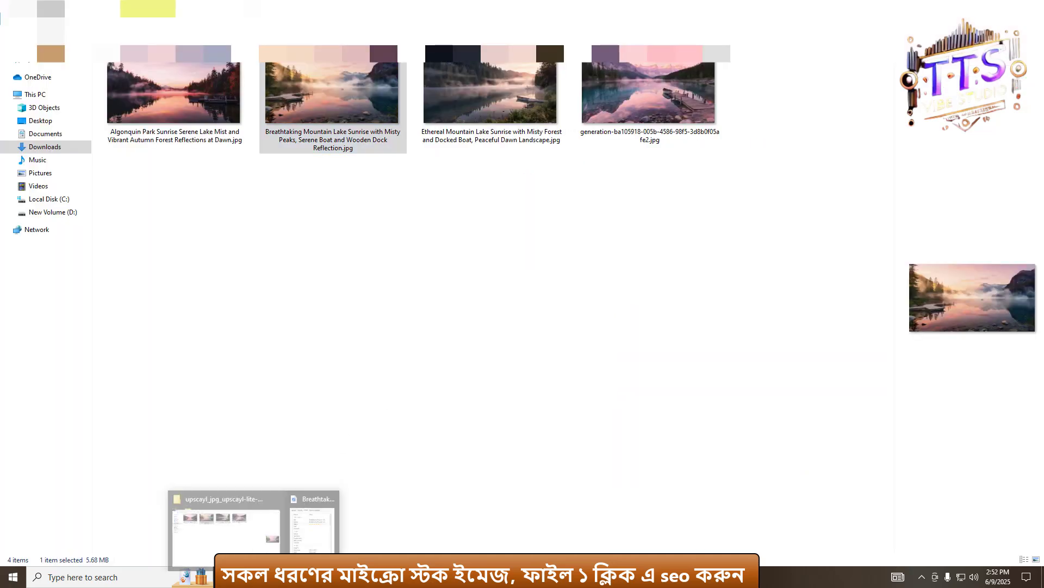
pyautogui.click(310, 530)
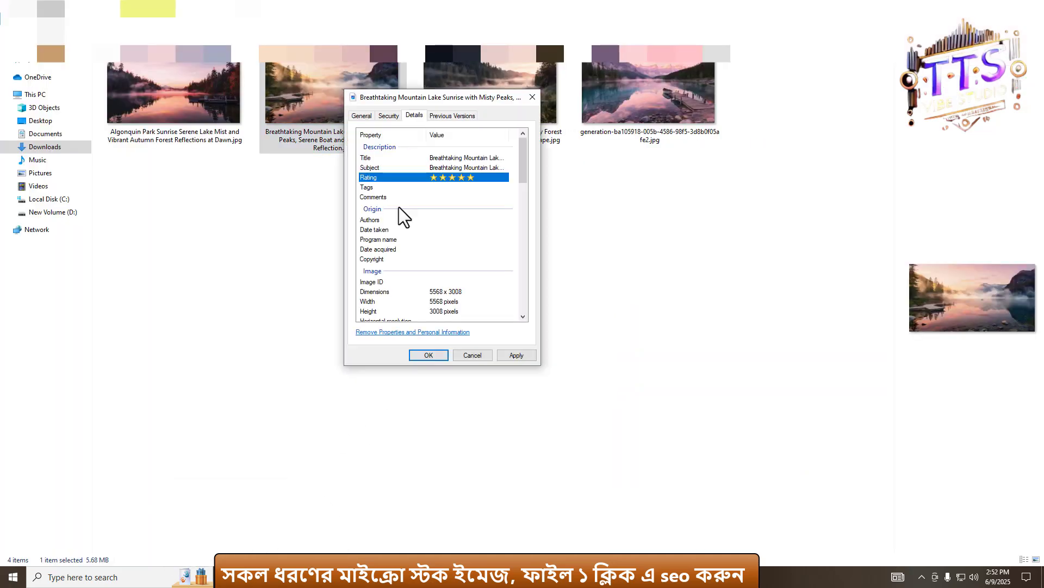
# - Paste the copied keywords into the Tags field, apply the changes and close the dialog
pyautogui.click(460, 192)
pyautogui.hotkey('ctrl', 'v')
pyautogui.click(518, 357)
pyautogui.click(435, 355)
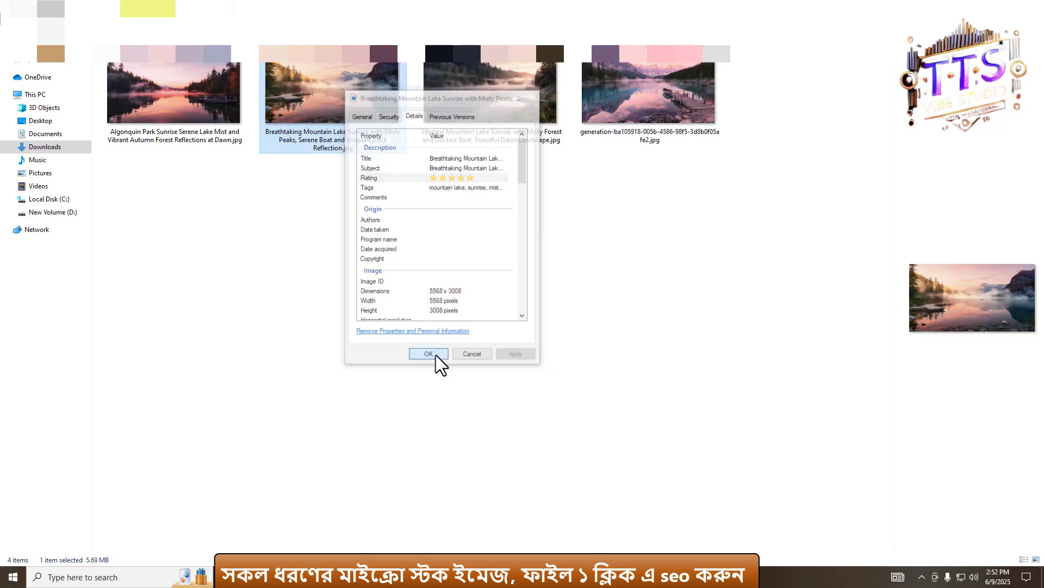
# - Reopen the image's Properties details to check the saved title, subject, rating and tags
pyautogui.rightClick(343, 106)
pyautogui.click(383, 483)
pyautogui.click(418, 131)
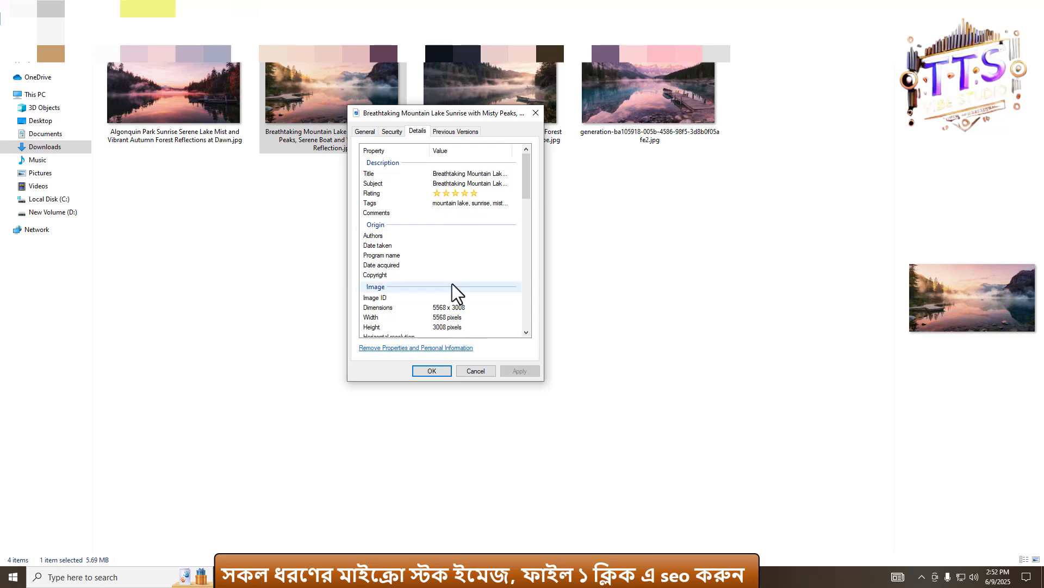
pyautogui.click(434, 372)
# - Select the fourth image and copy the Moraine Lake Sunrise SEO title from Gemini, then return to the folder
pyautogui.click(625, 117)
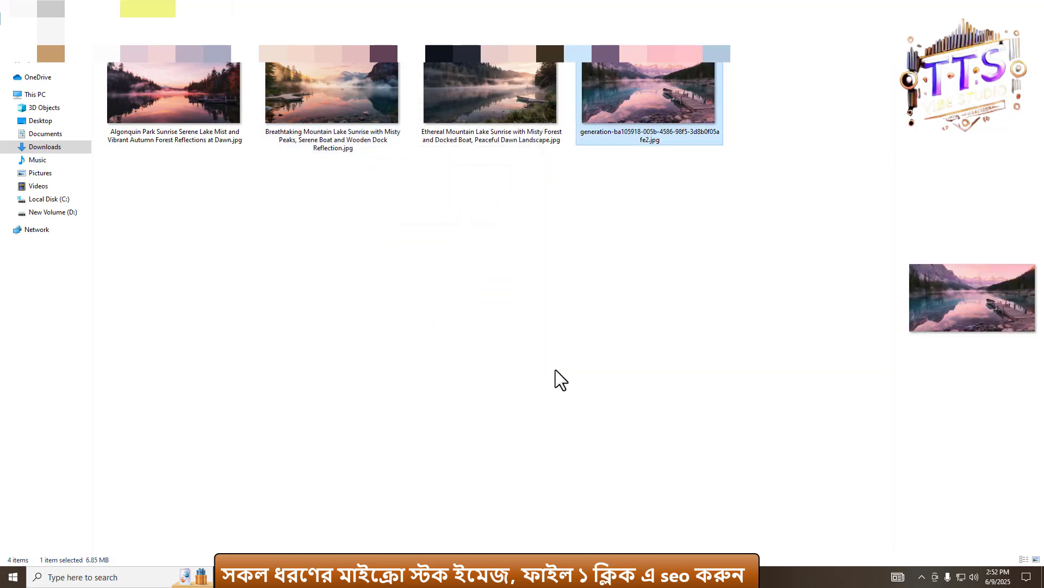
pyautogui.click(417, 576)
pyautogui.scroll(-5, 622, 361)
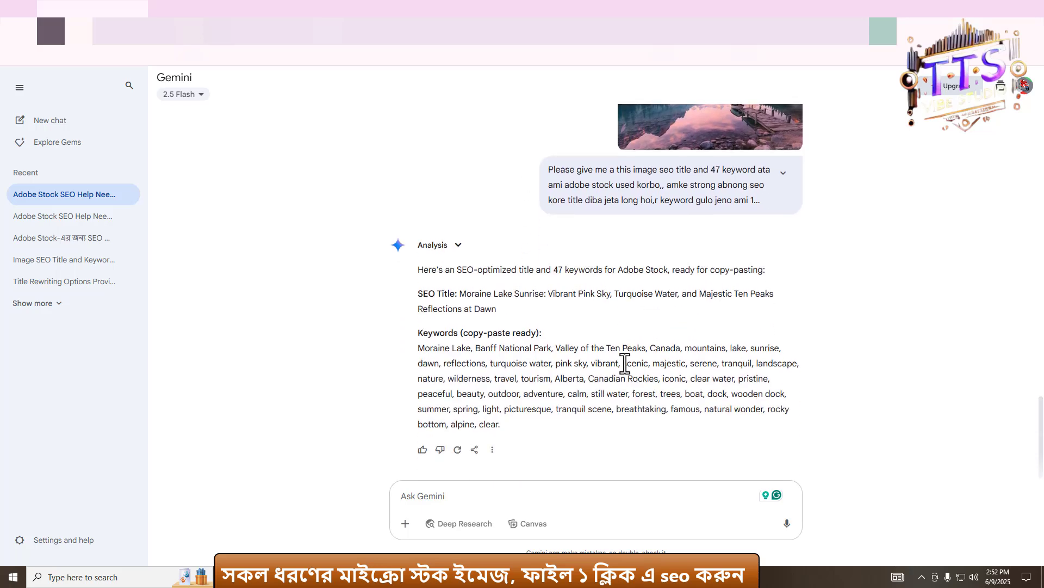
pyautogui.moveTo(462, 294); pyautogui.dragTo(505, 314)
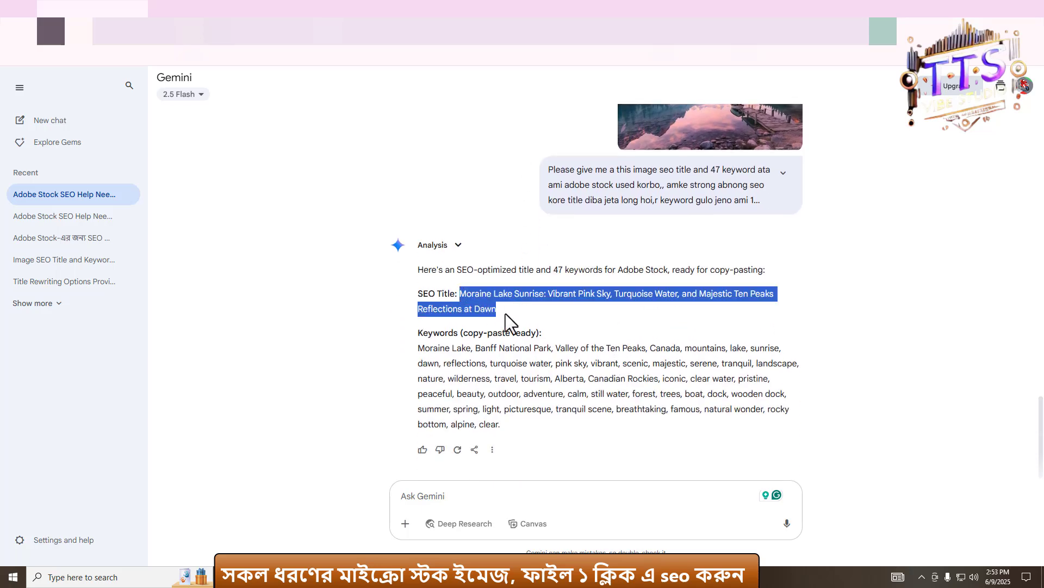
pyautogui.hotkey('alt', 'Tab')
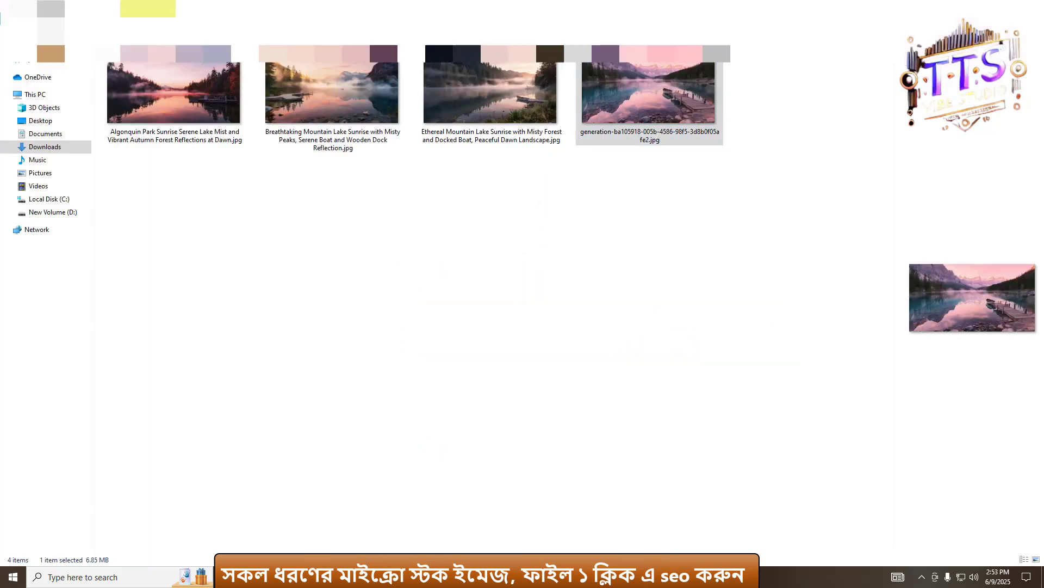
# - Rename the fourth image as "Moraine Lake Sunrise Vibrant Pink Sky, Turquoise Water, and Majestic Ten Peaks Reflections at Dawn"
pyautogui.rightClick(648, 102)
pyautogui.click(680, 457)
pyautogui.write('Moraine Lake Sunrise Vibrant Pink Sky, Turquoise Water, and Majestic Ten Peaks Reflections at Dawn')
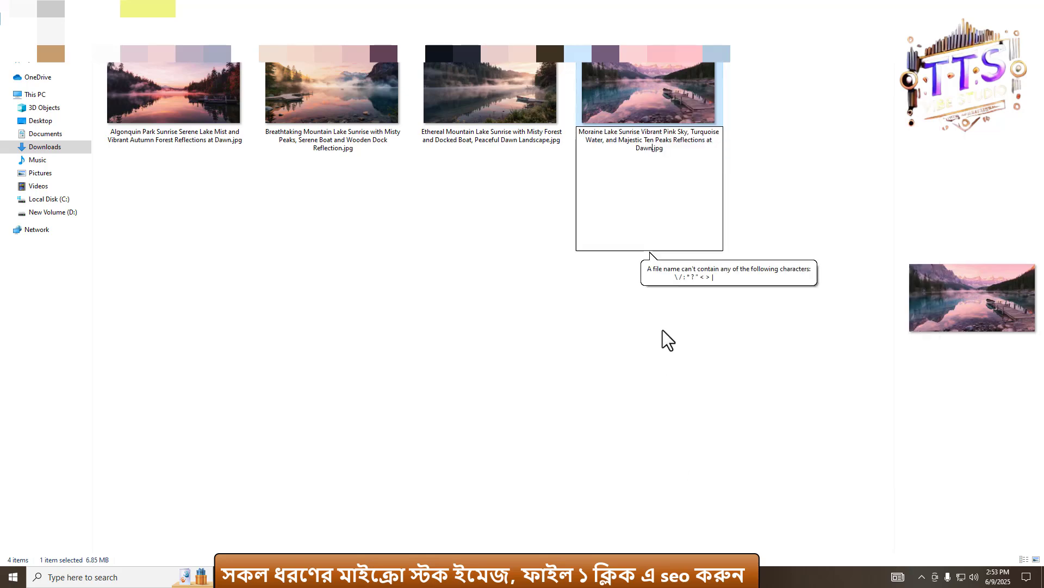
pyautogui.click(620, 90)
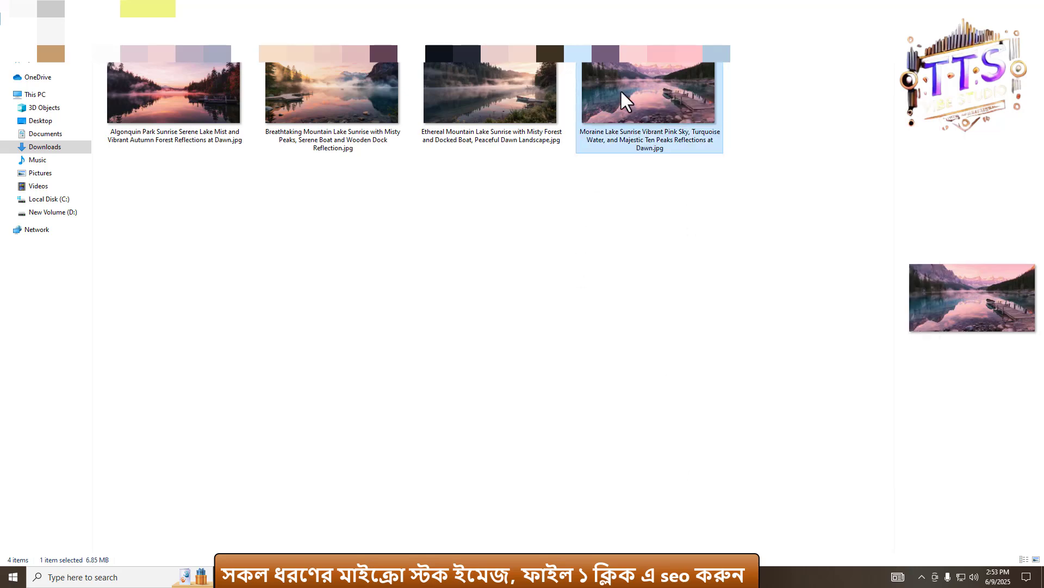
# - Open the fourth image's Properties details, paste the title into Title and Subject, and set a five-star rating
pyautogui.rightClick(620, 90)
pyautogui.click(657, 467)
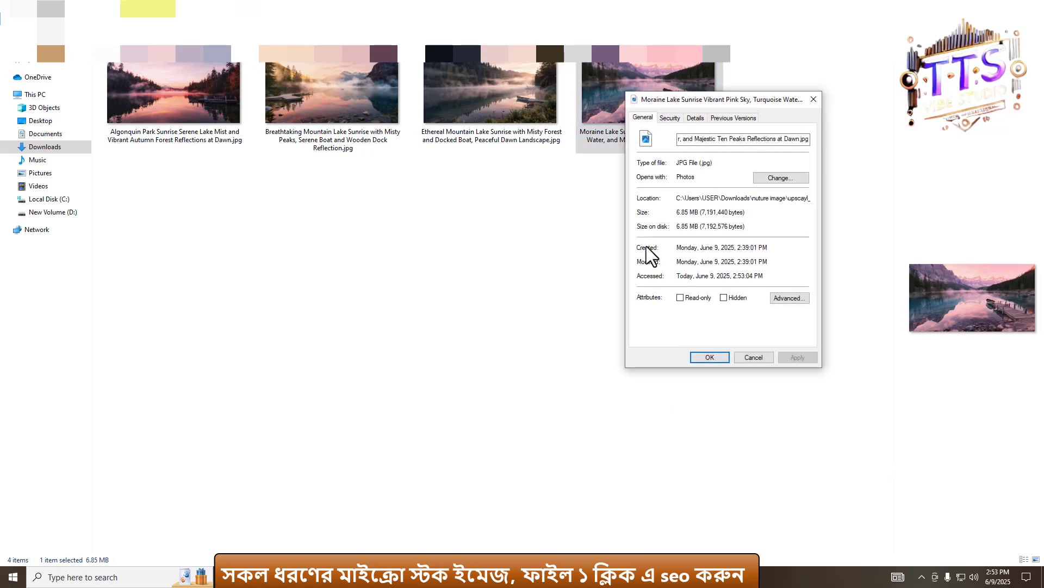
pyautogui.click(696, 117)
pyautogui.click(731, 160)
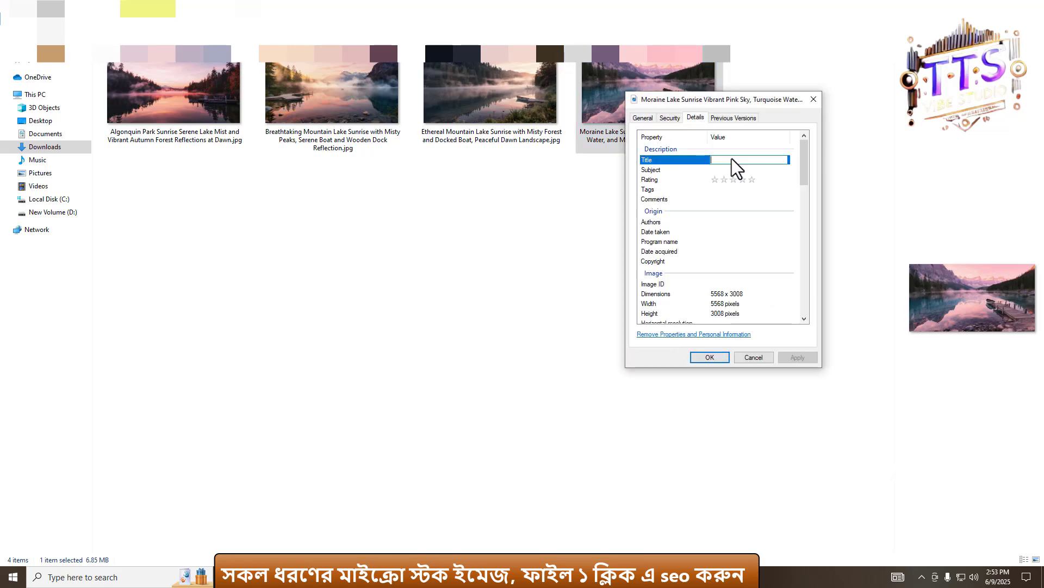
pyautogui.click(735, 168)
pyautogui.write('Moraine Lake Sunrise Vibrant Pink Sky, Turquoise Water, and Mountain Peaks Reflections at Dawn')
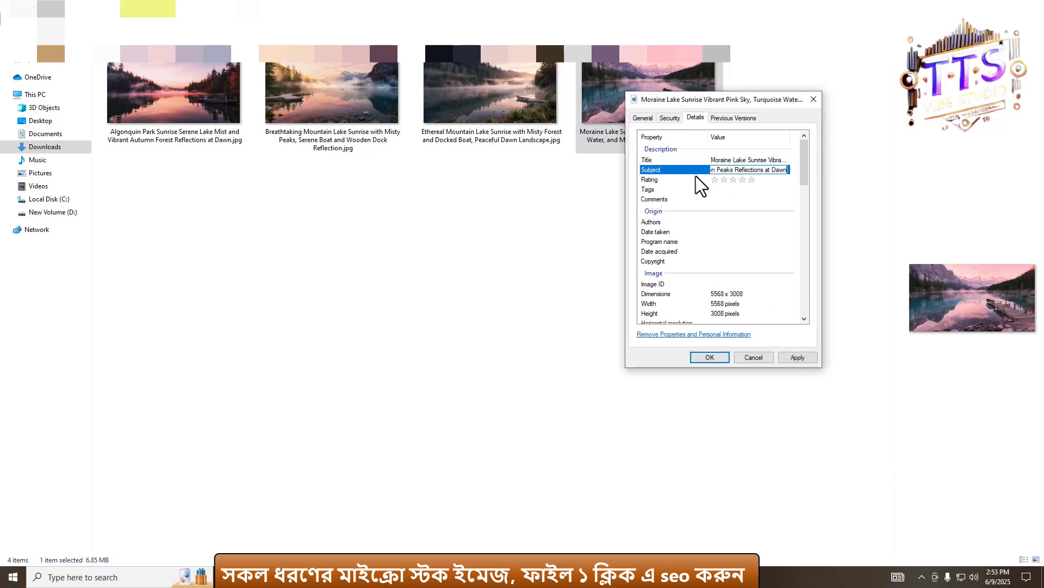
pyautogui.click(752, 180)
pyautogui.click(735, 190)
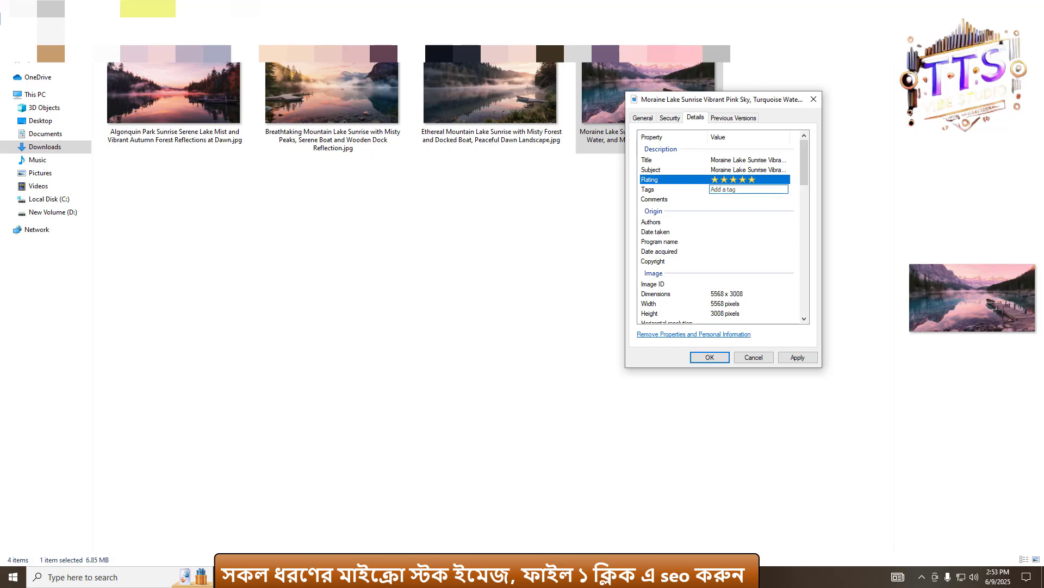
# - Copy the Moraine Lake keyword list from Gemini and return to the Properties dialog
pyautogui.click(521, 576)
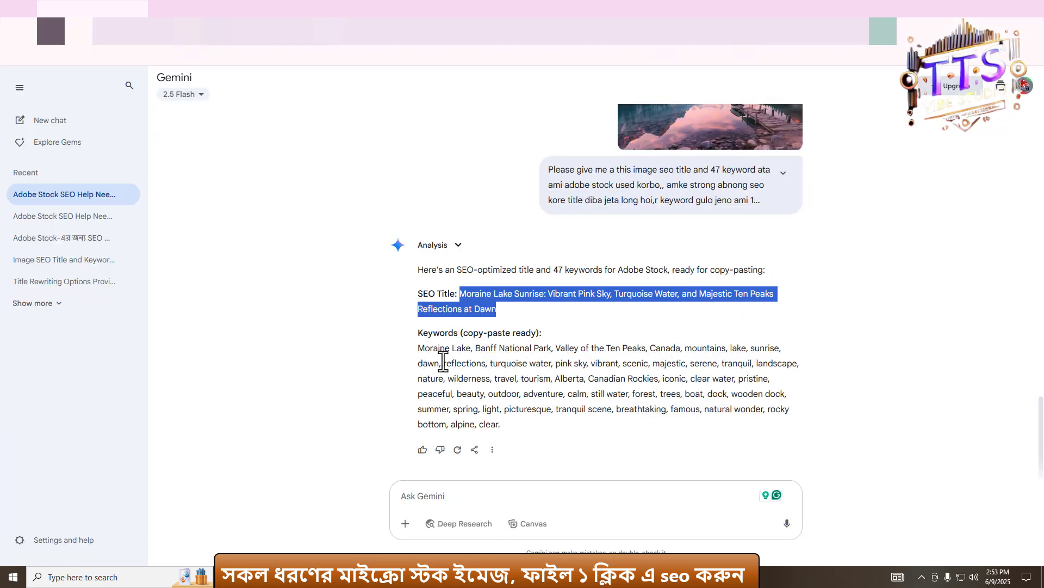
pyautogui.moveTo(416, 348); pyautogui.dragTo(529, 380)
pyautogui.moveTo(567, 416); pyautogui.dragTo(567, 424)
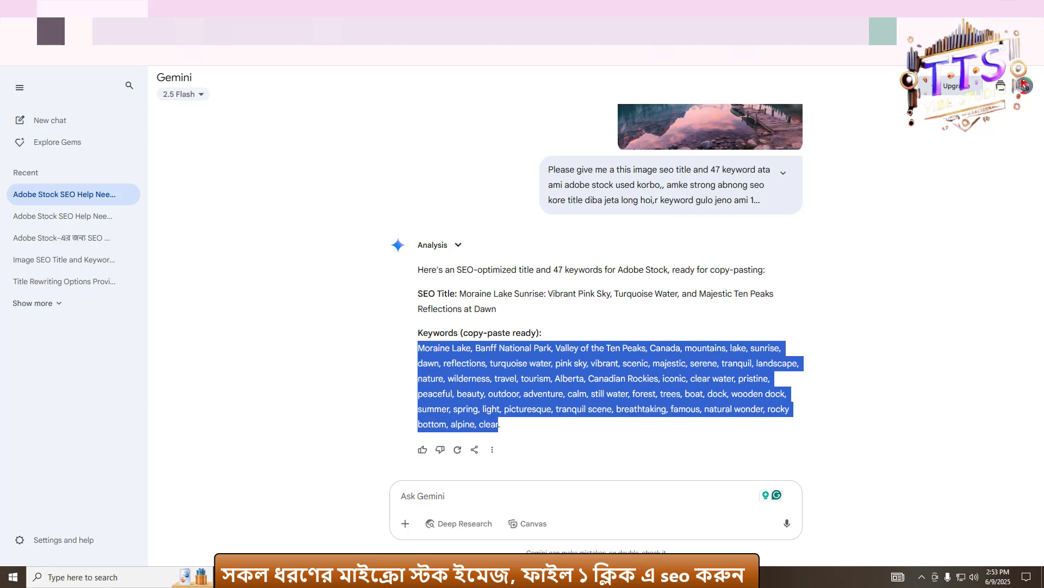
pyautogui.click(983, 8)
# - Paste the keywords into the Tags field, apply the changes and close the dialog
pyautogui.click(736, 200)
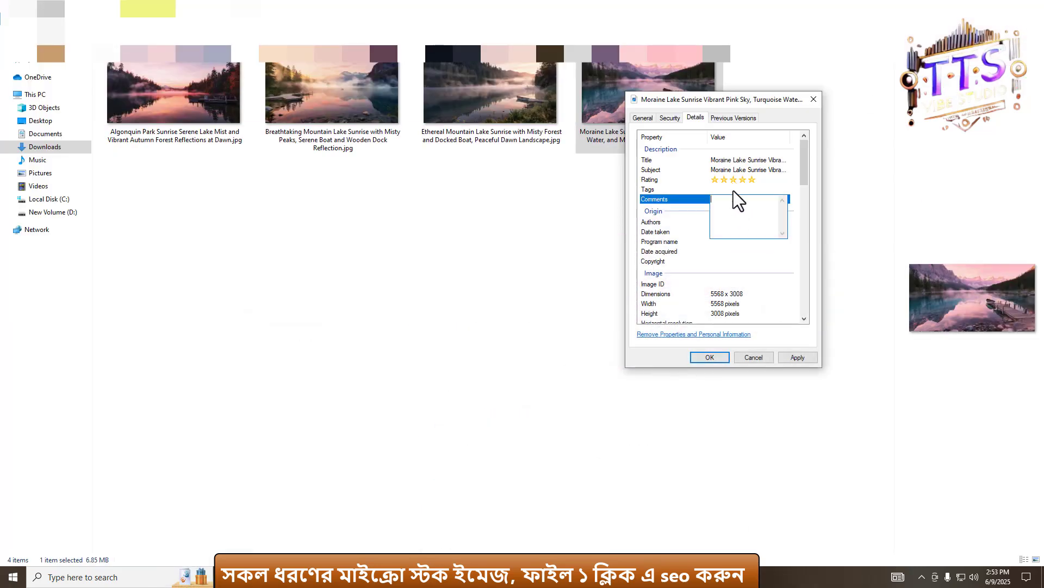
pyautogui.click(733, 190)
pyautogui.hotkey('ctrl', 'v')
pyautogui.click(803, 356)
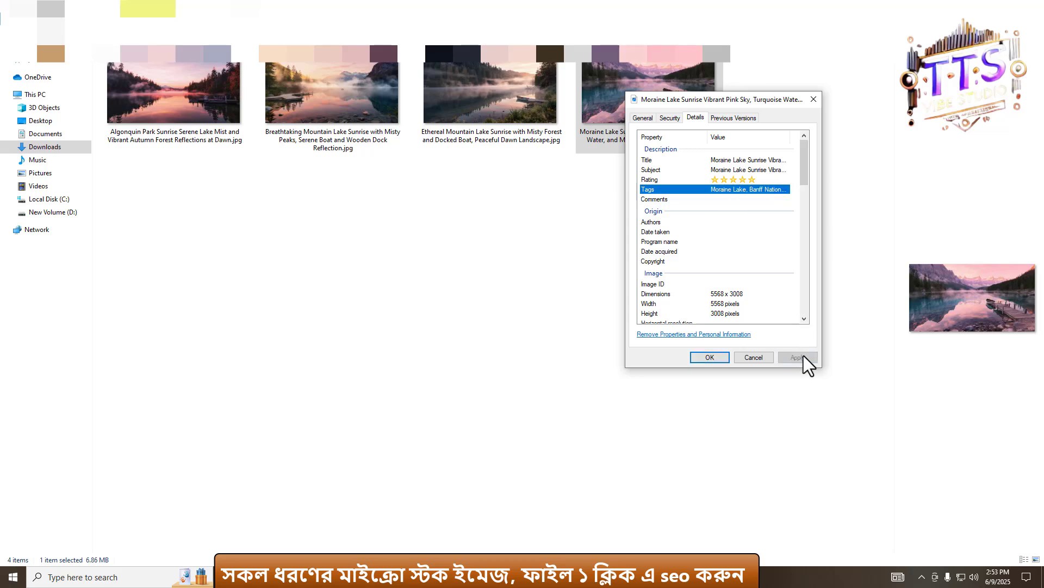
pyautogui.click(707, 356)
# - Reopen the fourth image's Properties details to check the saved metadata
pyautogui.rightClick(650, 131)
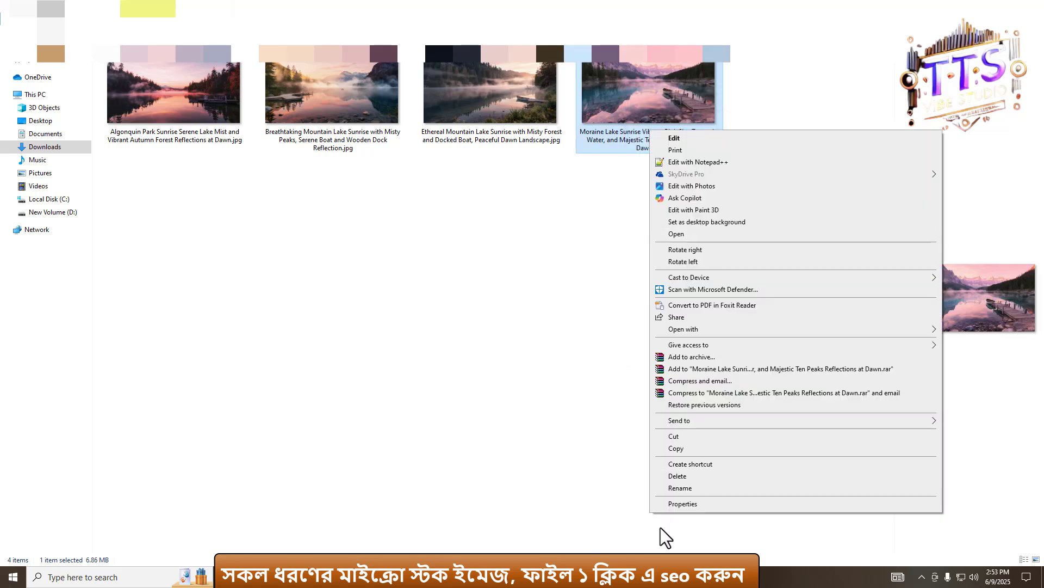
pyautogui.click(694, 506)
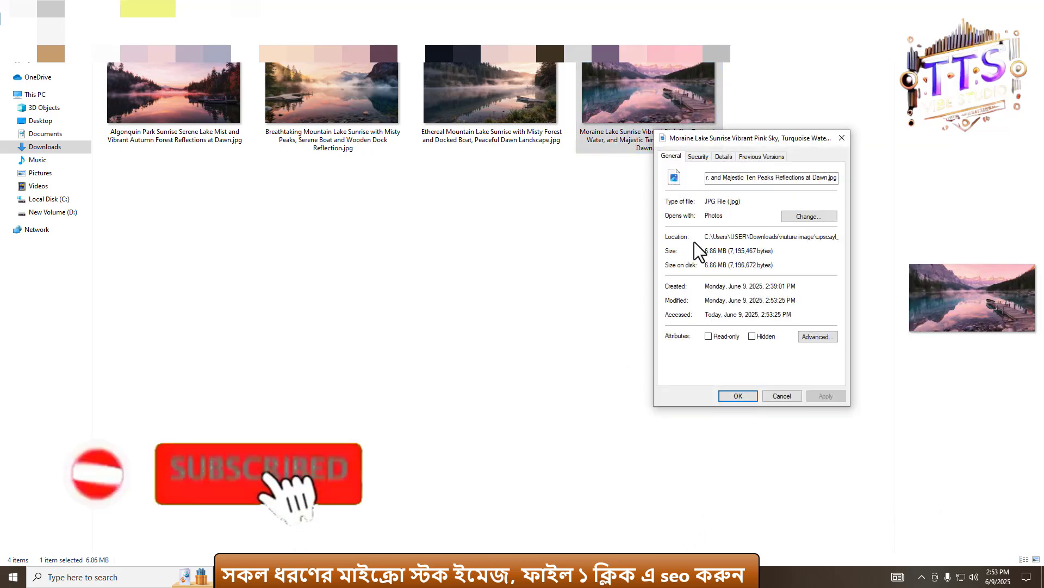
pyautogui.click(727, 158)
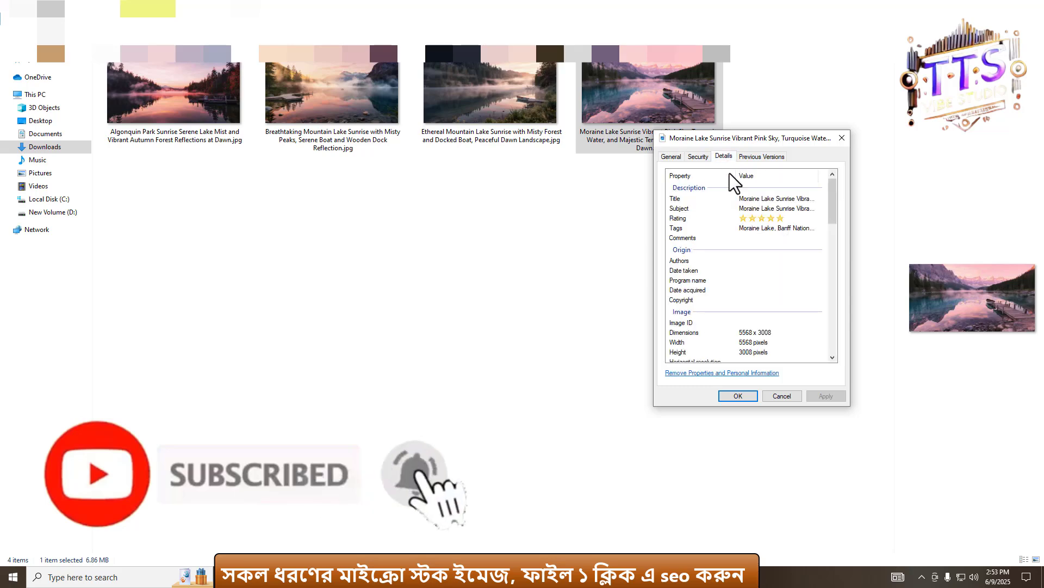
pyautogui.click(738, 396)
pyautogui.click(522, 366)
pyautogui.moveTo(179, 210); pyautogui.dragTo(702, 117)
pyautogui.click(705, 296)
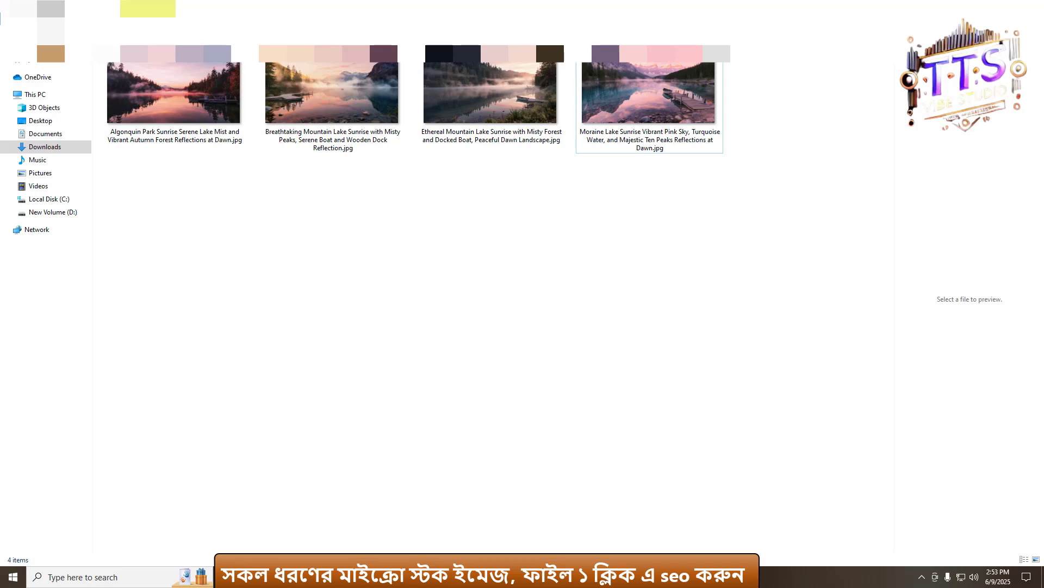
# - Switch to the Adobe Stock contributor portal and upload the four lake sunrise images from Downloads
pyautogui.click(352, 577)
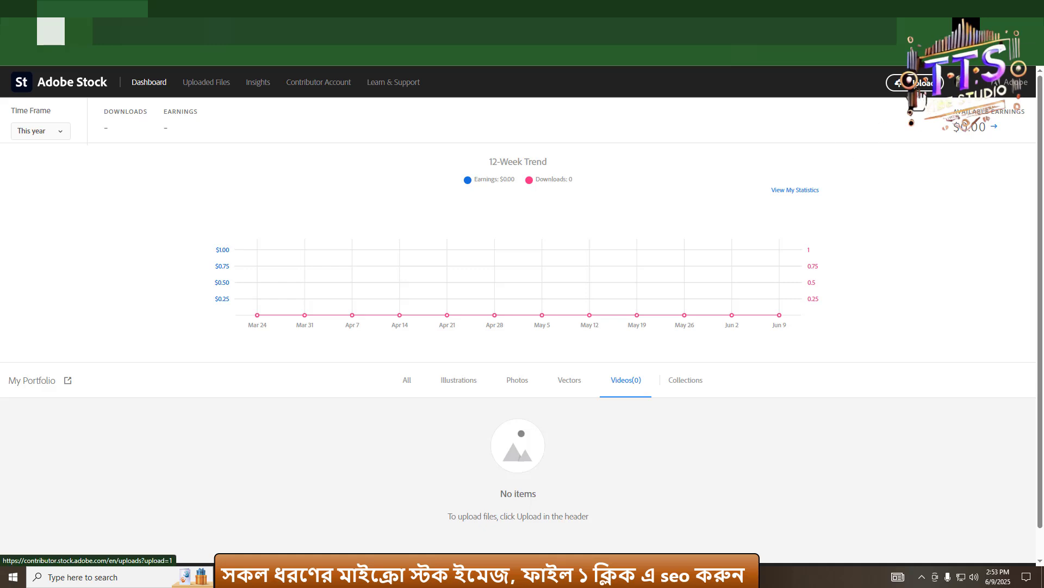
pyautogui.scroll(4, 920, 94)
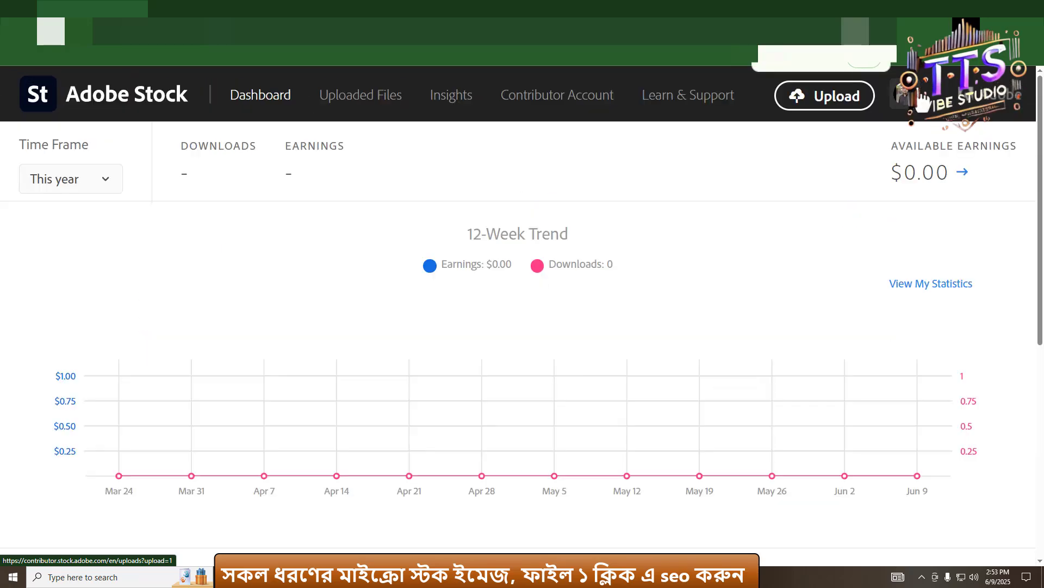
pyautogui.click(810, 108)
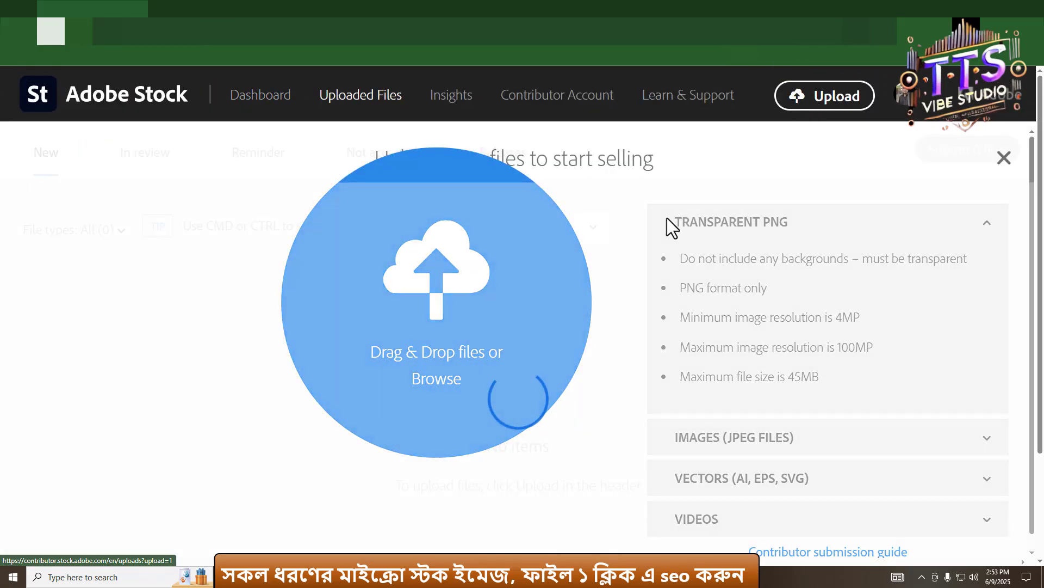
pyautogui.click(436, 381)
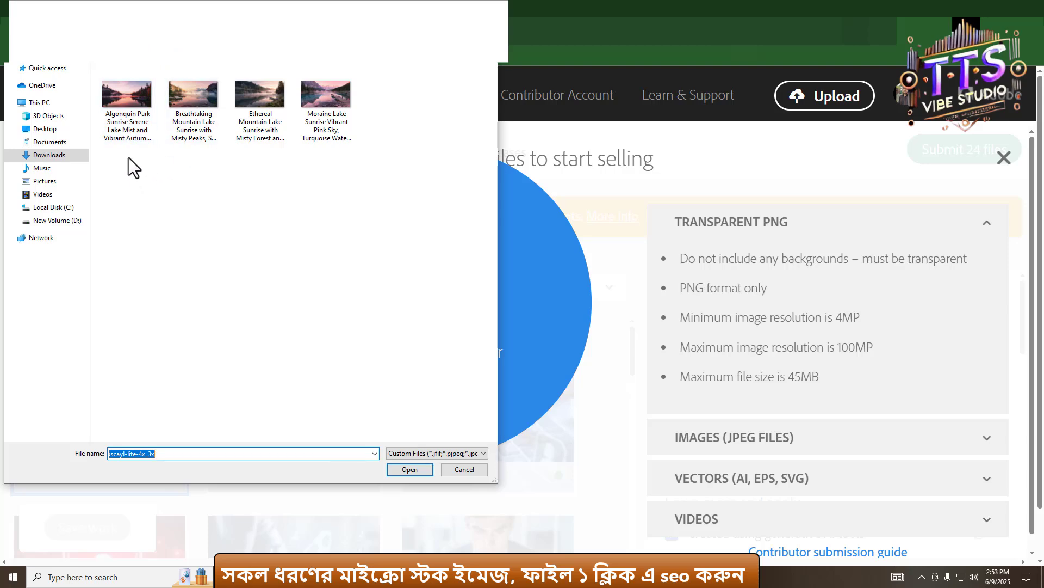
pyautogui.moveTo(128, 157)
pyautogui.mouseDown()
pyautogui.moveTo(352, 116)
pyautogui.moveTo(358, 100)
pyautogui.mouseUp()
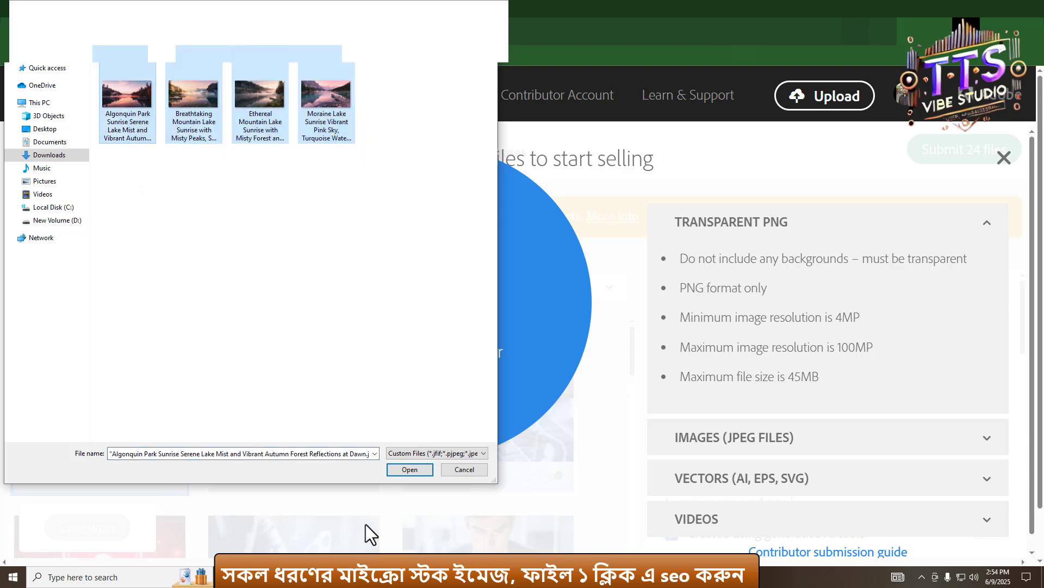
pyautogui.click(410, 470)
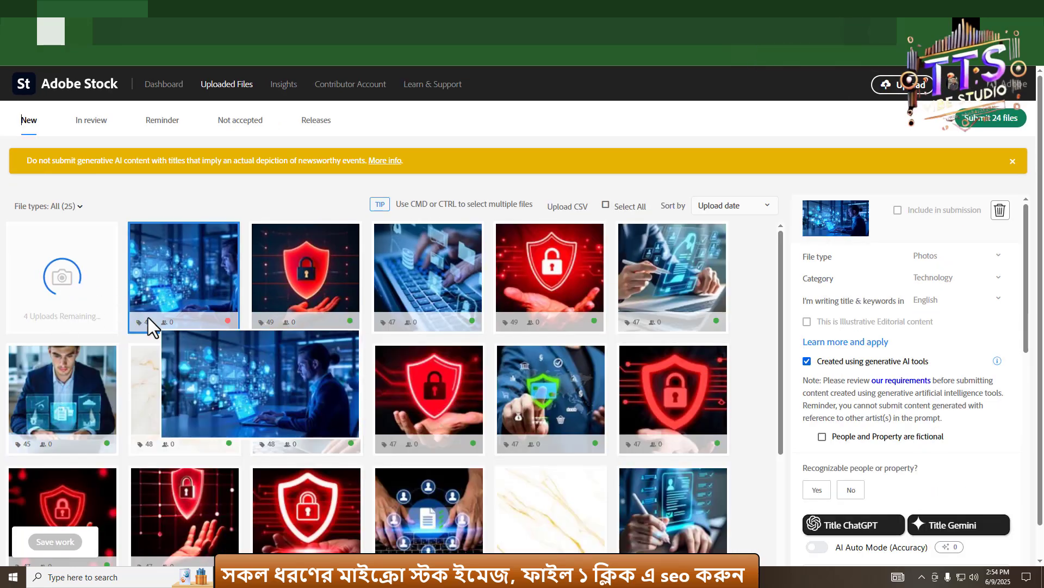
# - Select an uploaded file in the Uploaded Files grid and save the work
pyautogui.hotkey('ctrl', '-')
pyautogui.hotkey('ctrl', '-')
pyautogui.hotkey('ctrl', '+')
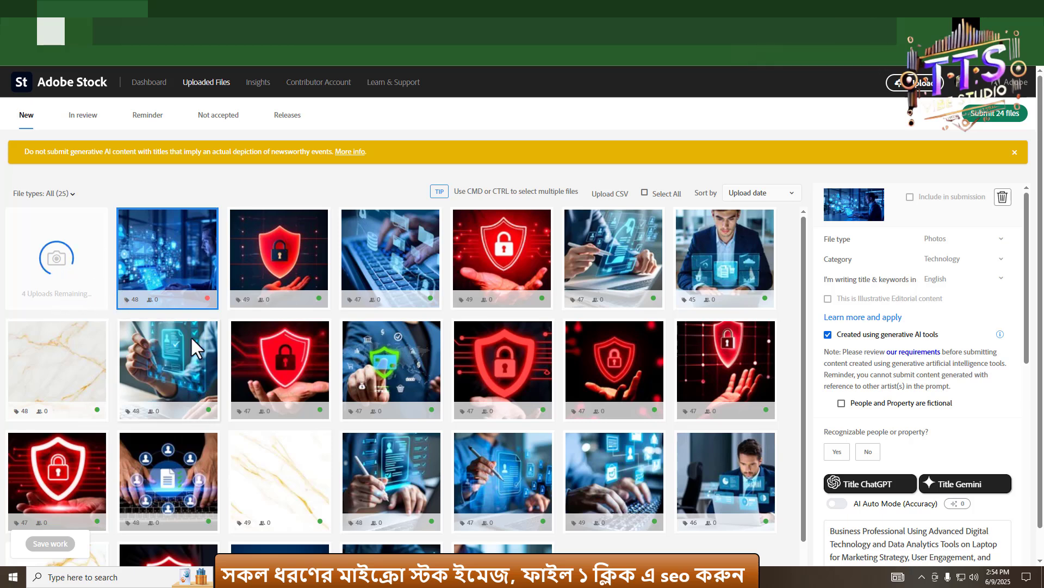
pyautogui.scroll(-1, 561, 321)
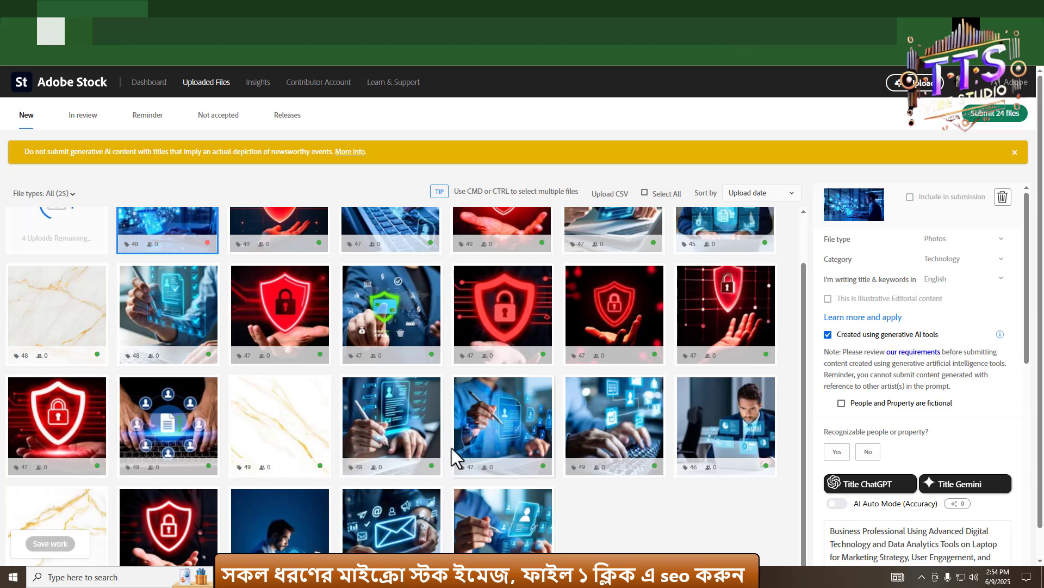
pyautogui.scroll(1, 446, 438)
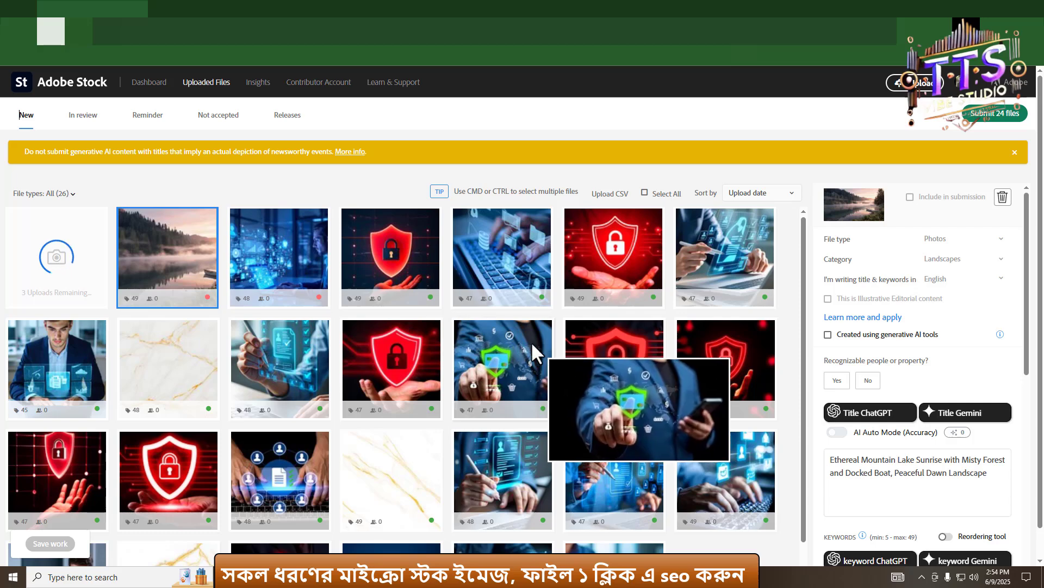
pyautogui.click(276, 261)
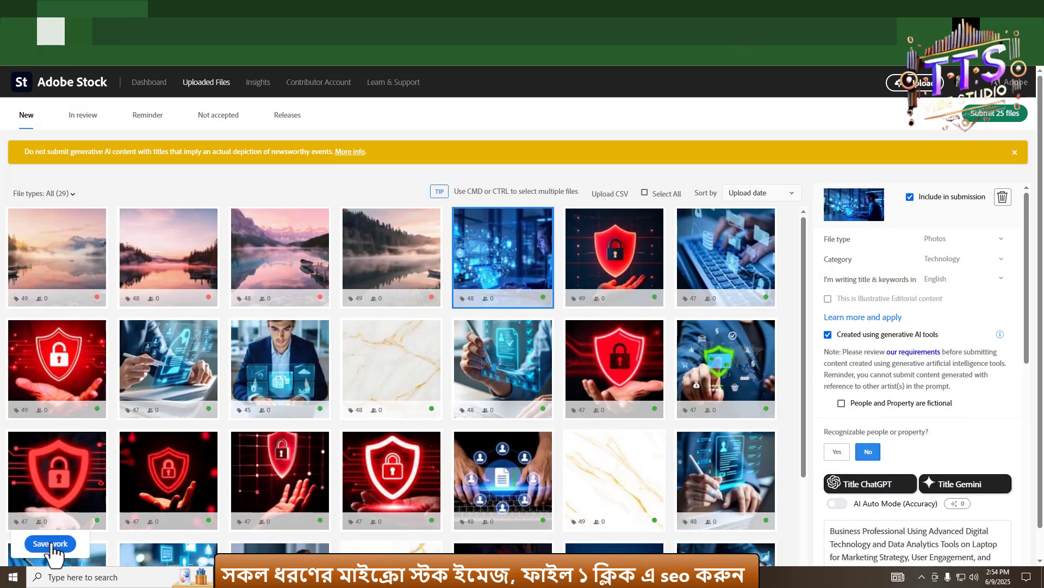
pyautogui.click(50, 544)
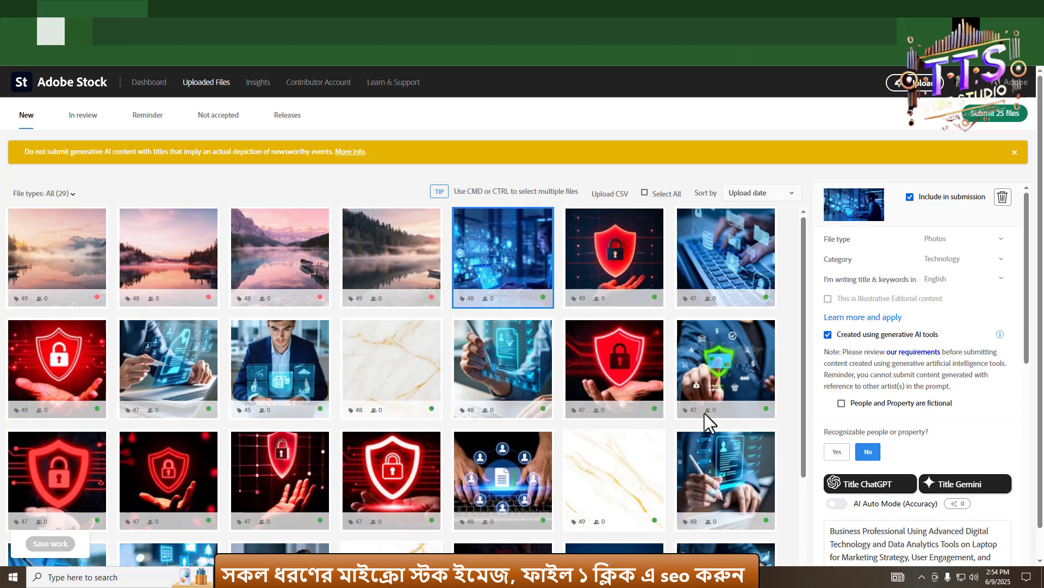
# - Mark the Breathtaking Mountain Lake image as created with generative AI and with no recognizable people or property
pyautogui.scroll(-4, 943, 450)
pyautogui.scroll(-3, 891, 336)
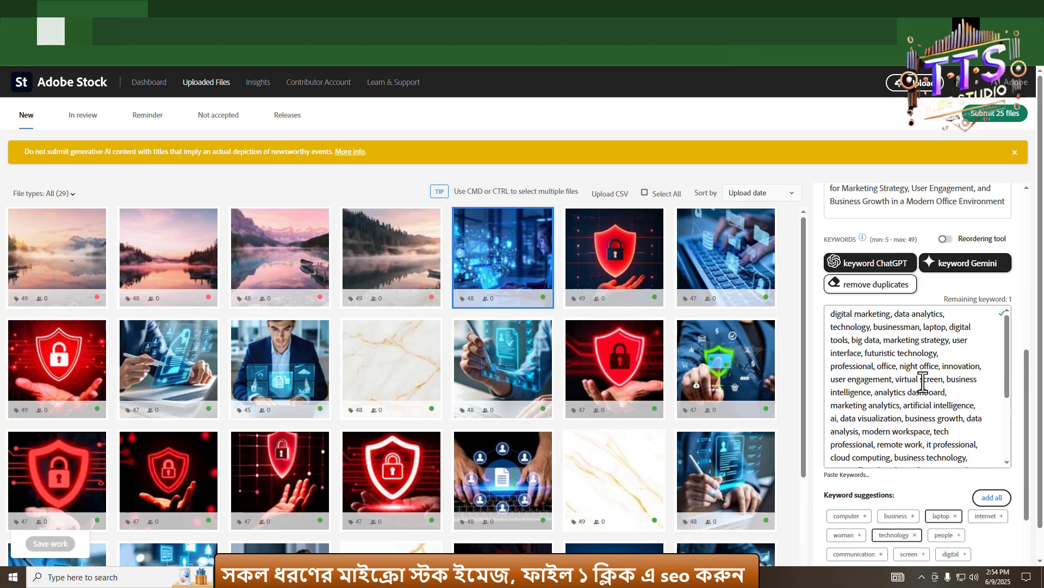
pyautogui.moveTo(40, 256)
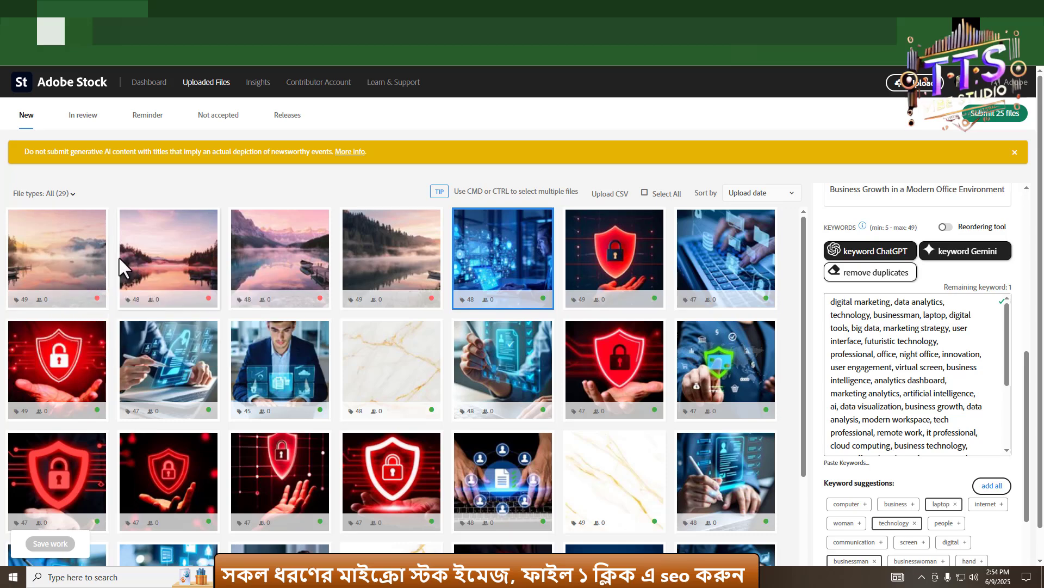
pyautogui.click(60, 263)
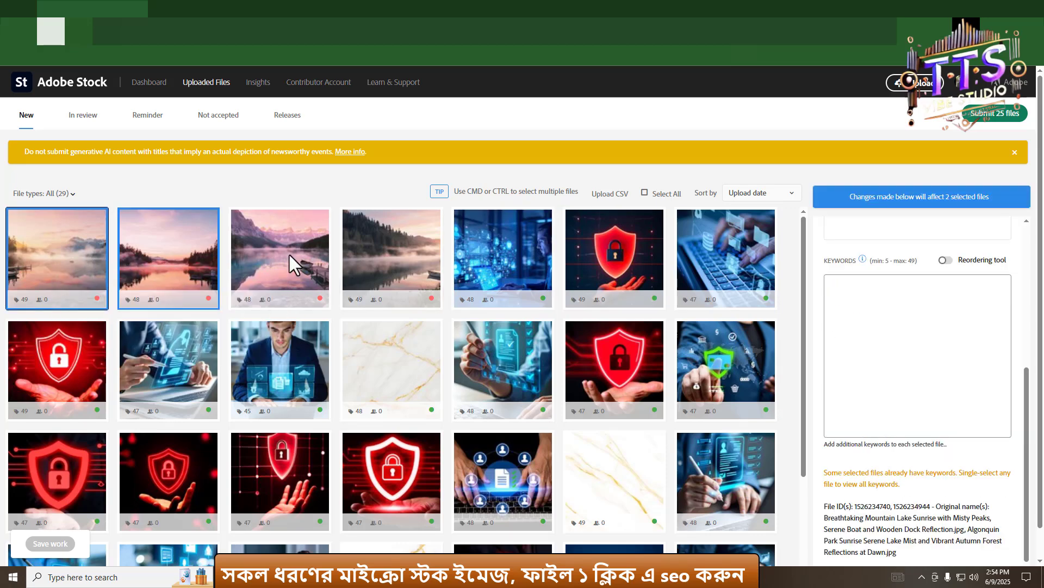
pyautogui.scroll(5, 958, 360)
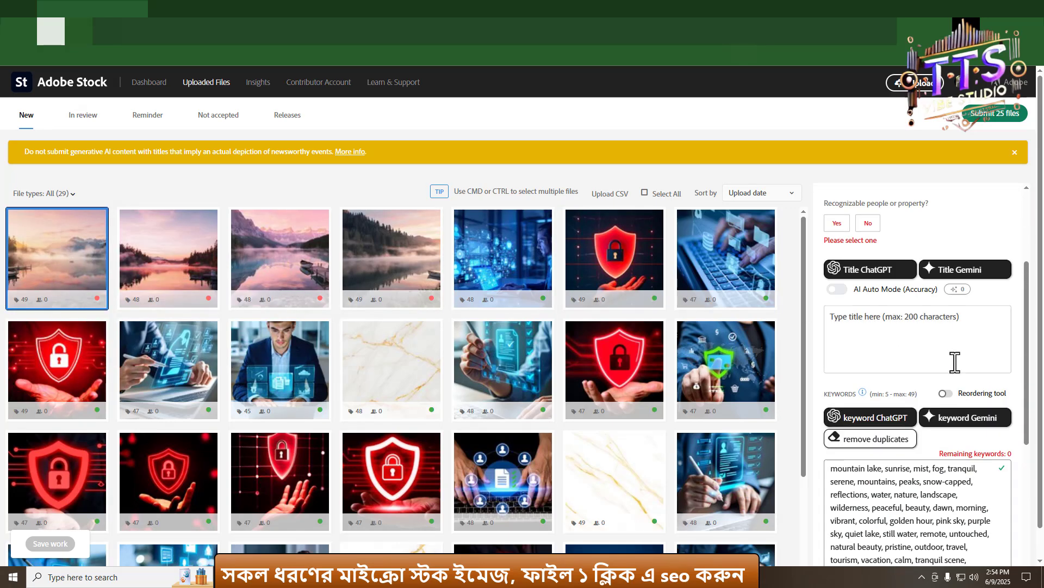
pyautogui.click(869, 329)
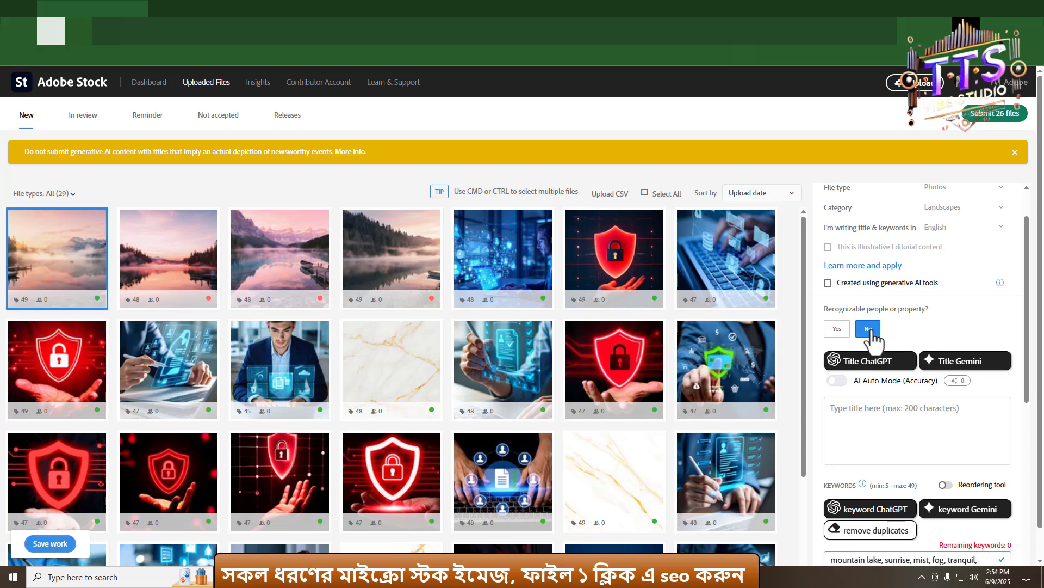
pyautogui.click(828, 282)
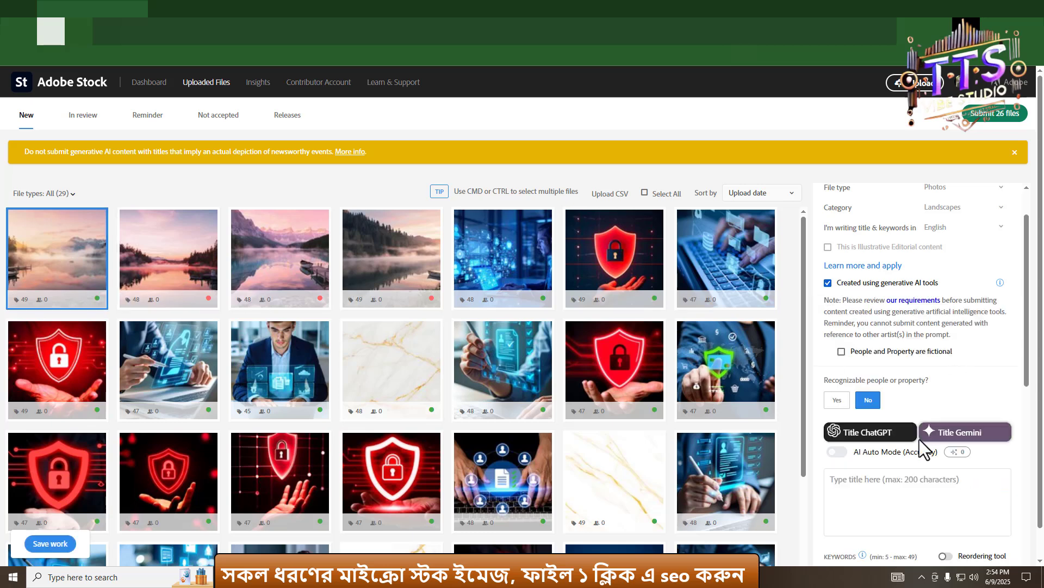
pyautogui.click(910, 494)
pyautogui.click(972, 386)
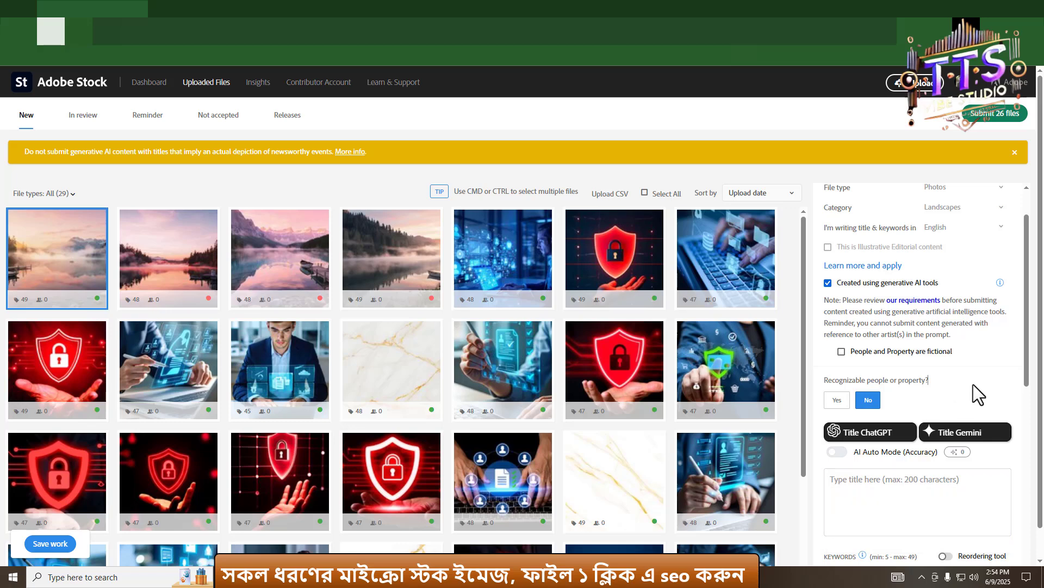
pyautogui.scroll(-3, 974, 384)
# - Review the Breathtaking Mountain Lake image's title and keywords, then save the work
pyautogui.click(147, 268)
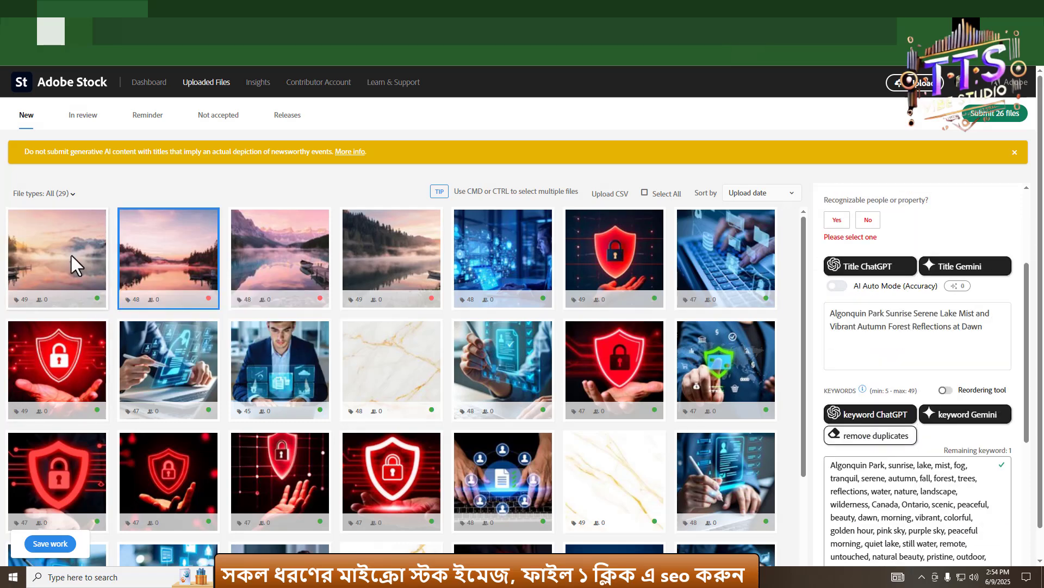
pyautogui.click(75, 265)
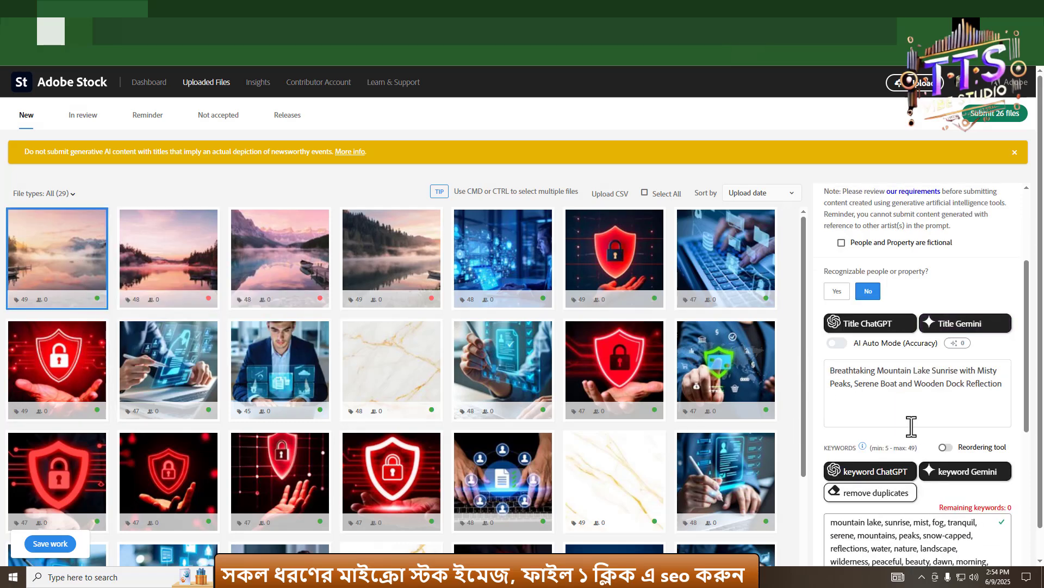
pyautogui.scroll(-3, 900, 419)
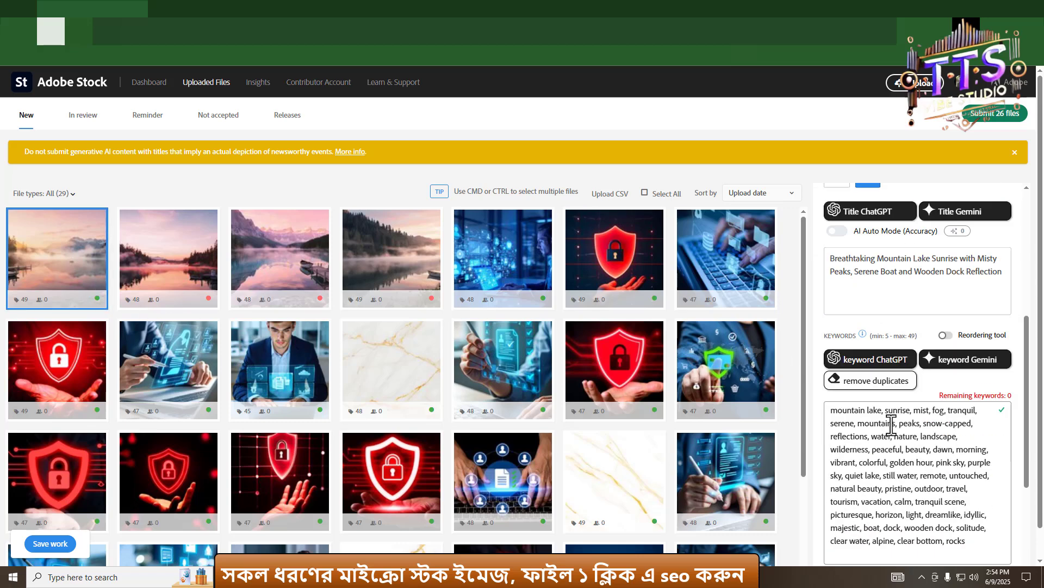
pyautogui.scroll(3, 925, 408)
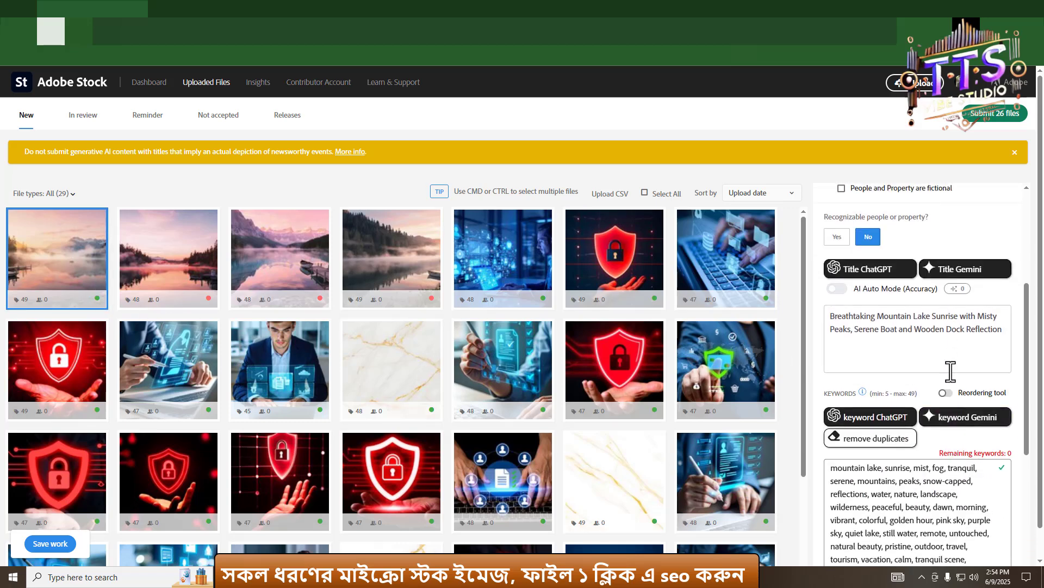
pyautogui.scroll(1, 885, 374)
pyautogui.scroll(2, 839, 397)
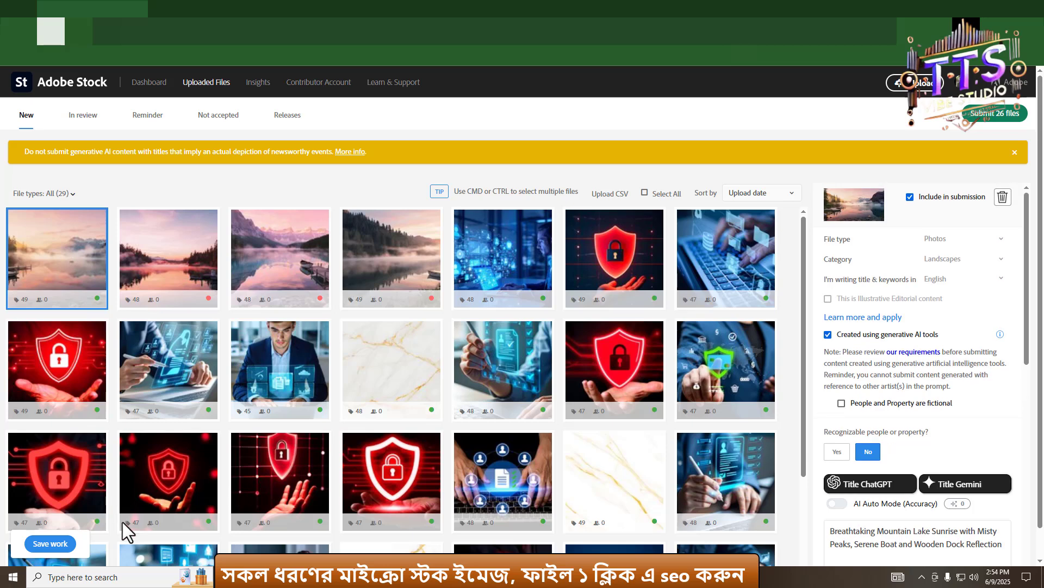
pyautogui.click(50, 544)
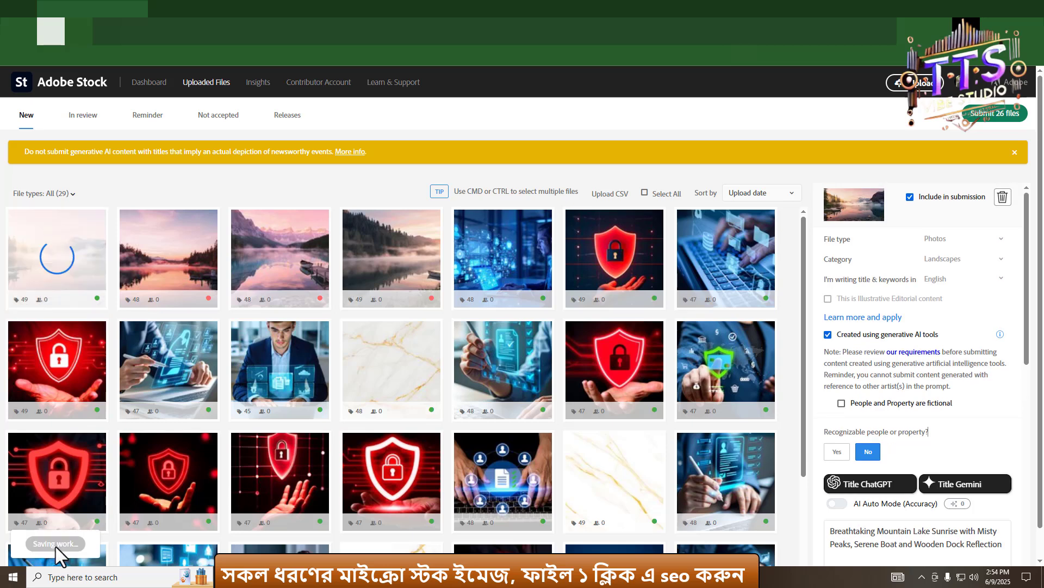
# - Set the Algonquin Park image to no recognizable people, mark it AI-generated, and save the work
pyautogui.click(167, 276)
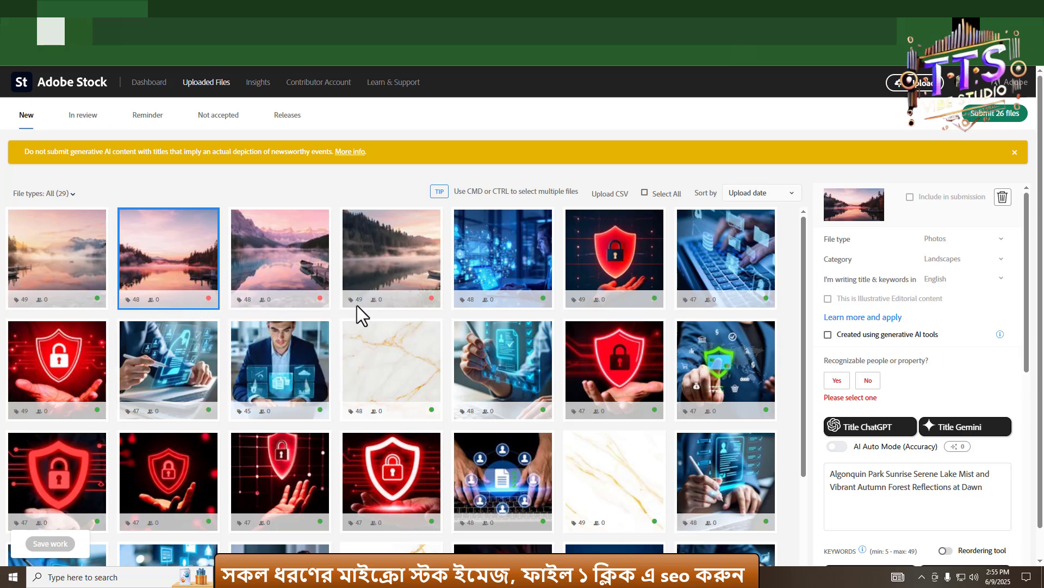
pyautogui.click(869, 380)
pyautogui.scroll(-5, 863, 471)
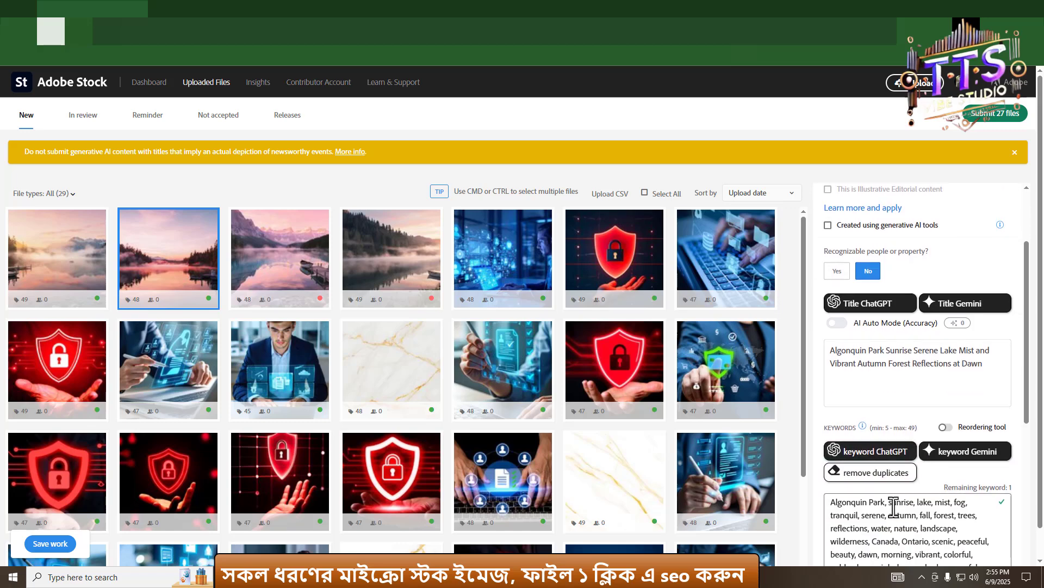
pyautogui.scroll(5, 838, 353)
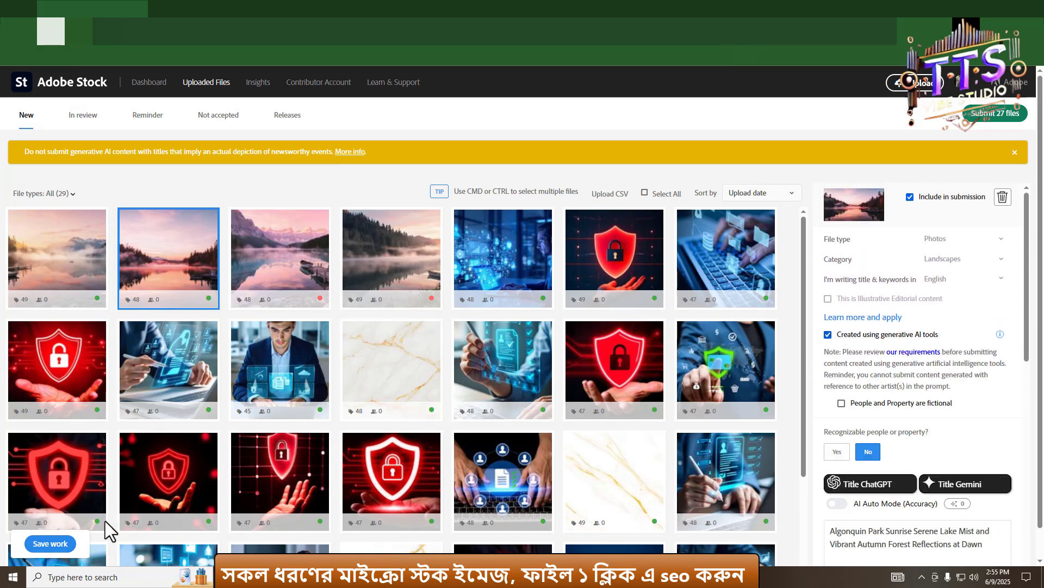
pyautogui.click(60, 544)
# - Mark the Moraine Lake image as AI-generated with no recognizable people or property and save the work
pyautogui.click(303, 271)
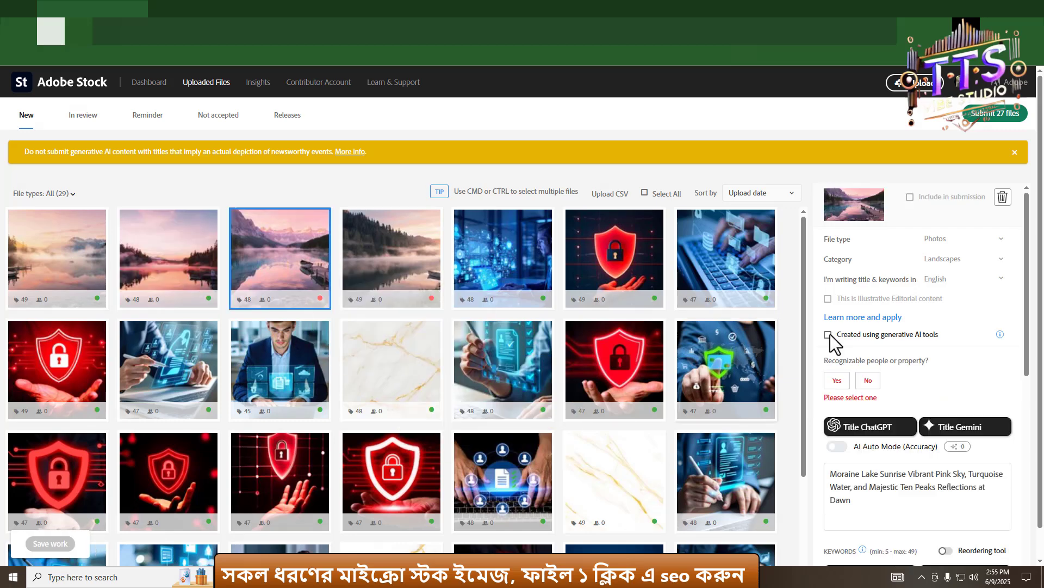
pyautogui.scroll(-1, 835, 343)
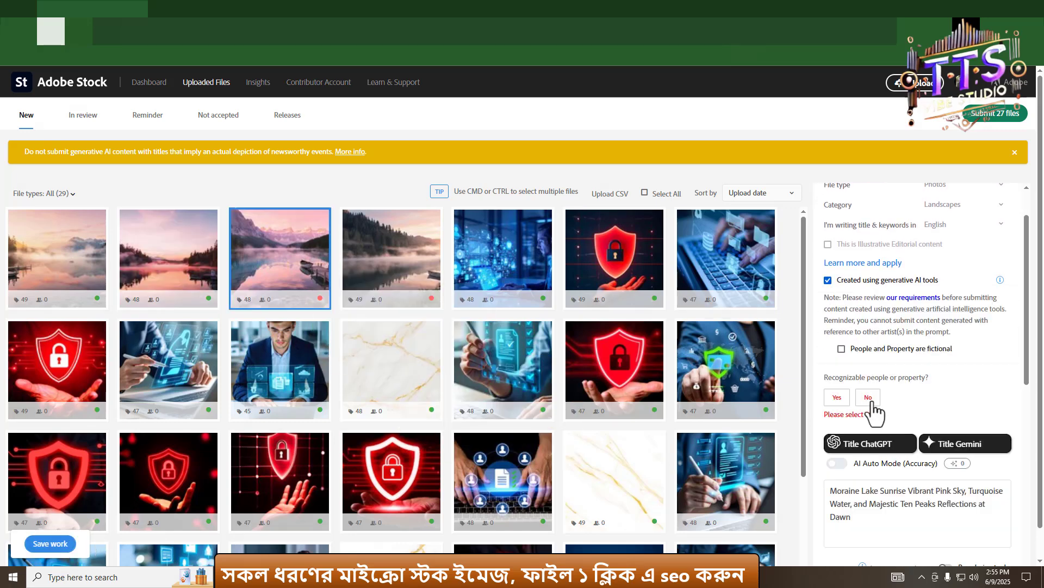
pyautogui.click(869, 402)
pyautogui.scroll(-5, 862, 401)
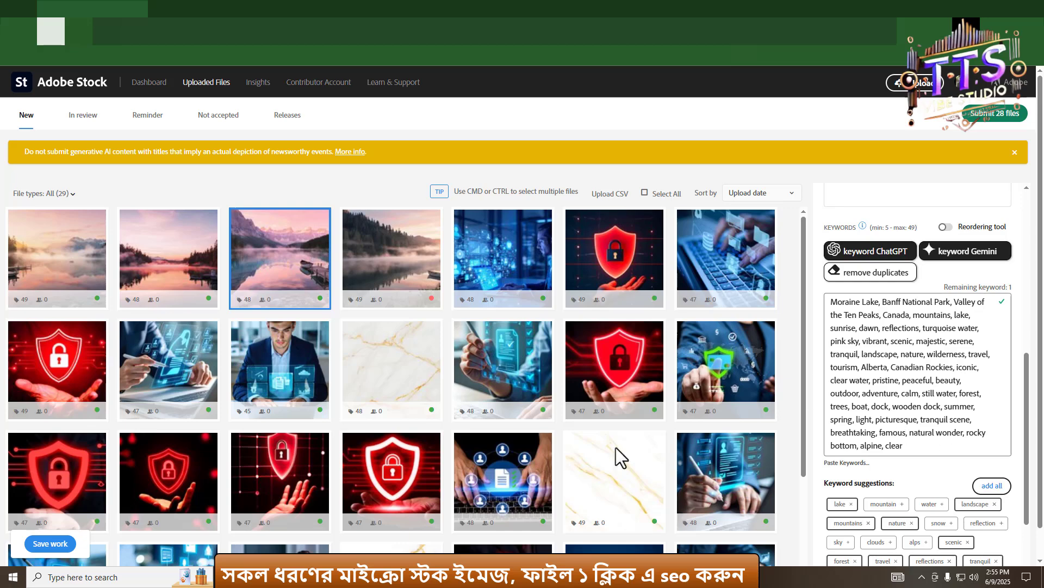
pyautogui.click(49, 544)
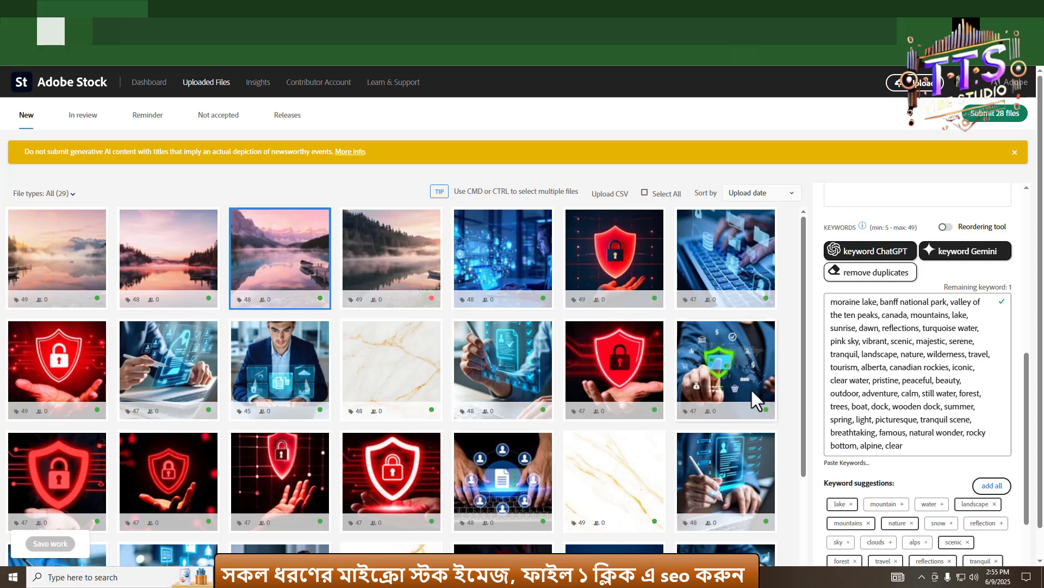
# - Mark the Ethereal Mountain Lake image as AI-generated with no recognizable people or property and save the work
pyautogui.click(386, 265)
pyautogui.scroll(5, 832, 370)
pyautogui.click(829, 334)
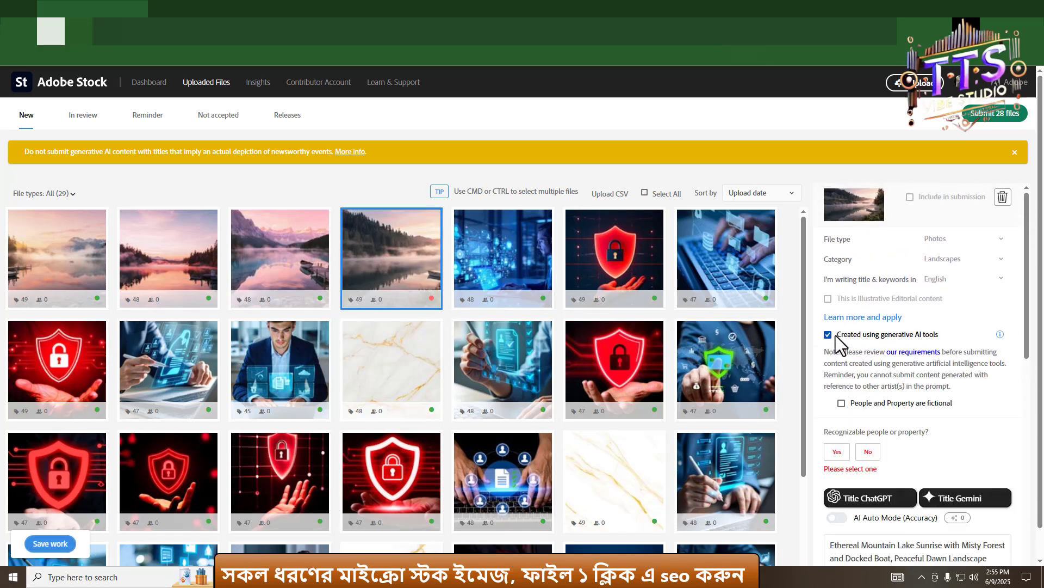
pyautogui.click(868, 451)
pyautogui.scroll(-3, 870, 457)
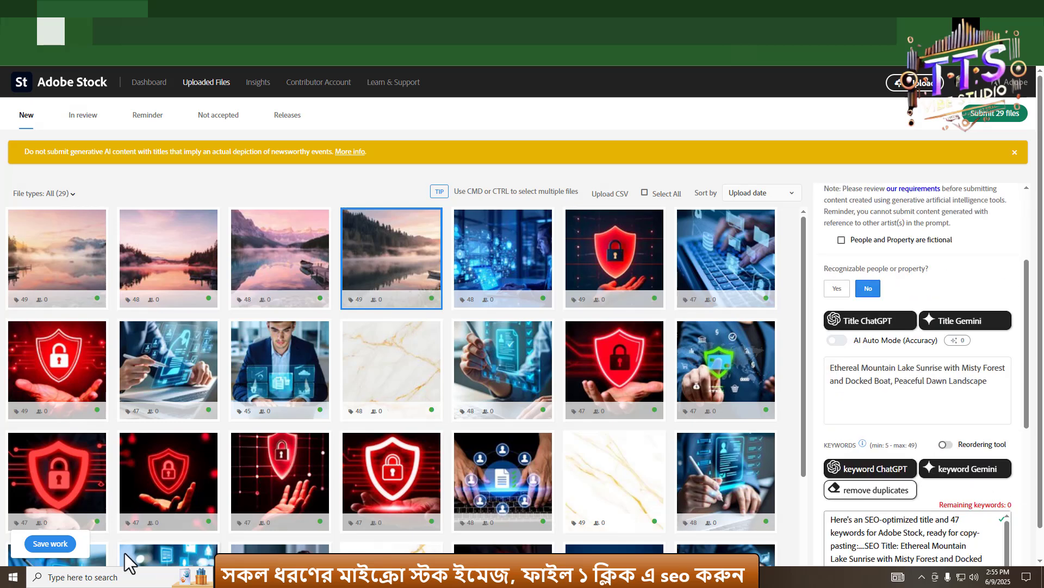
pyautogui.click(56, 543)
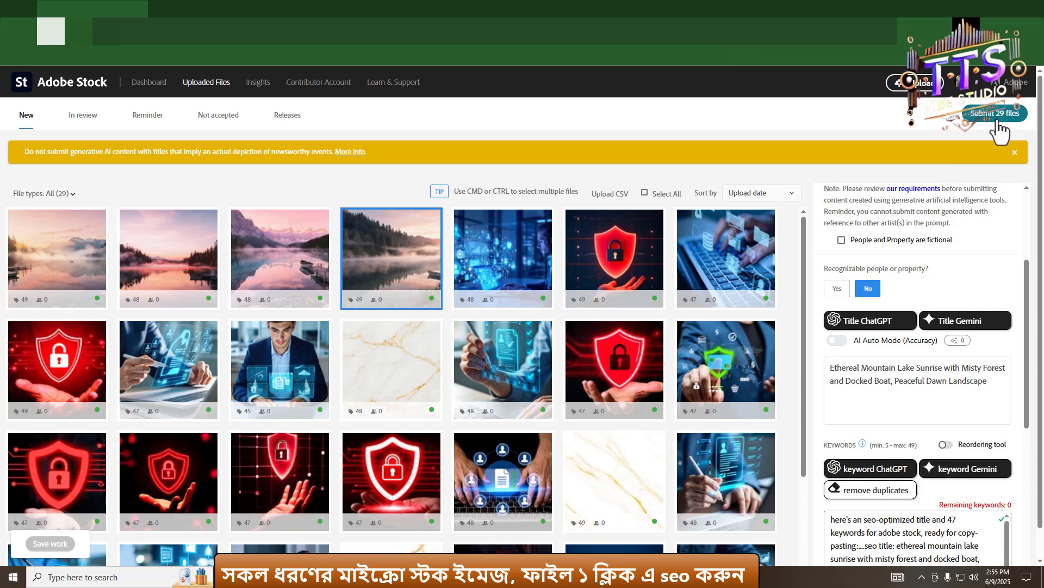
pyautogui.scroll(-5, 582, 341)
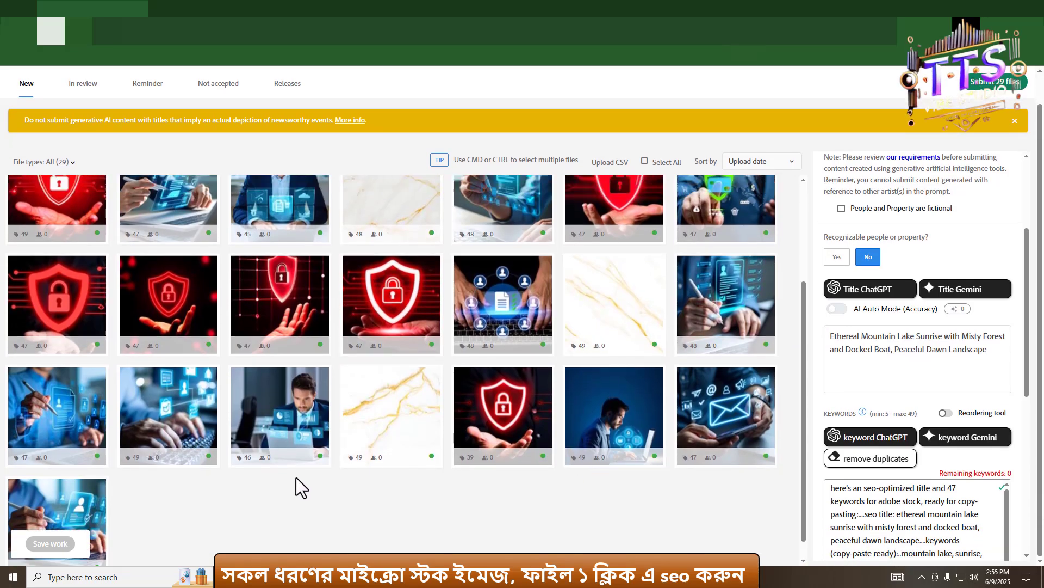
# - Start submitting the prepared files, accept both terms and conditions checkboxes, and continue
pyautogui.scroll(4, 244, 306)
pyautogui.click(989, 115)
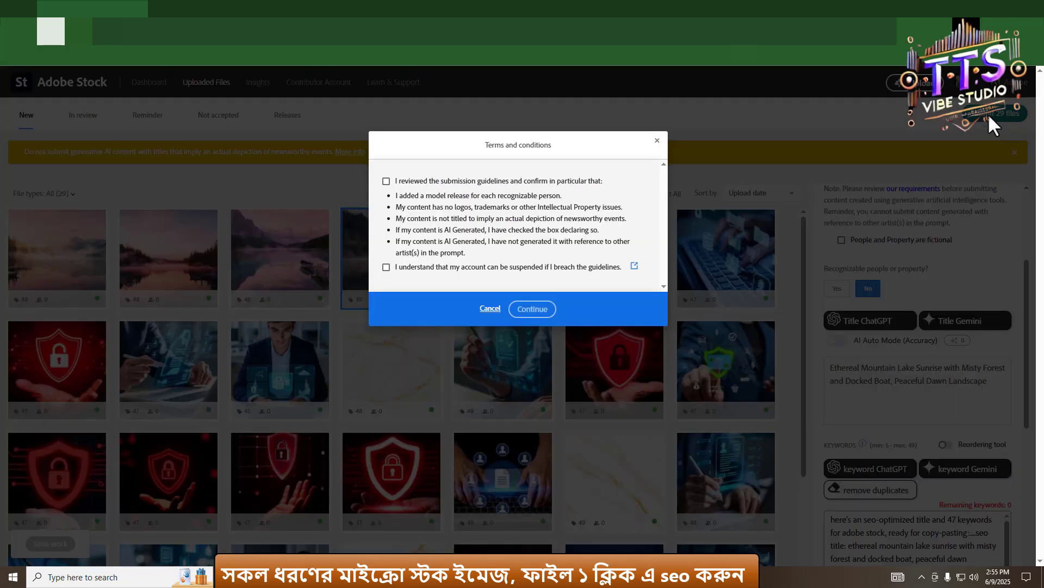
pyautogui.click(386, 266)
pyautogui.click(385, 182)
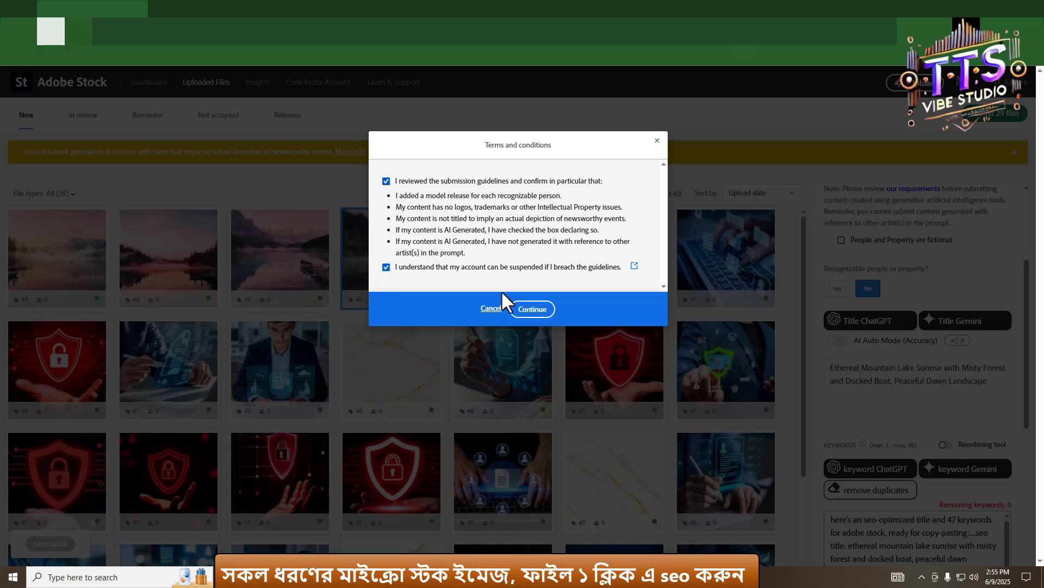
pyautogui.click(532, 309)
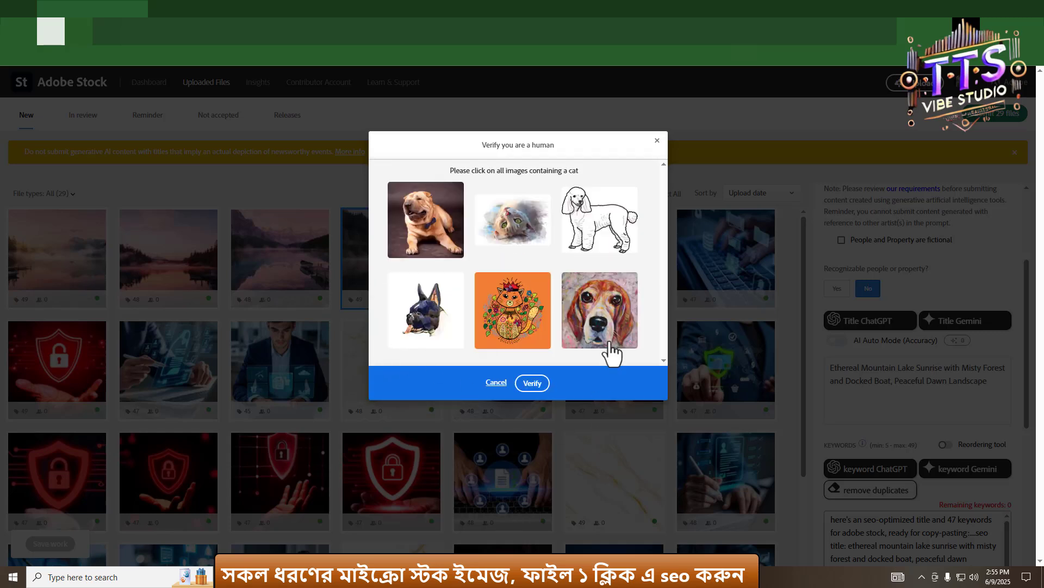
# - Complete the human verification by selecting the images containing a cat and verifying
pyautogui.click(517, 223)
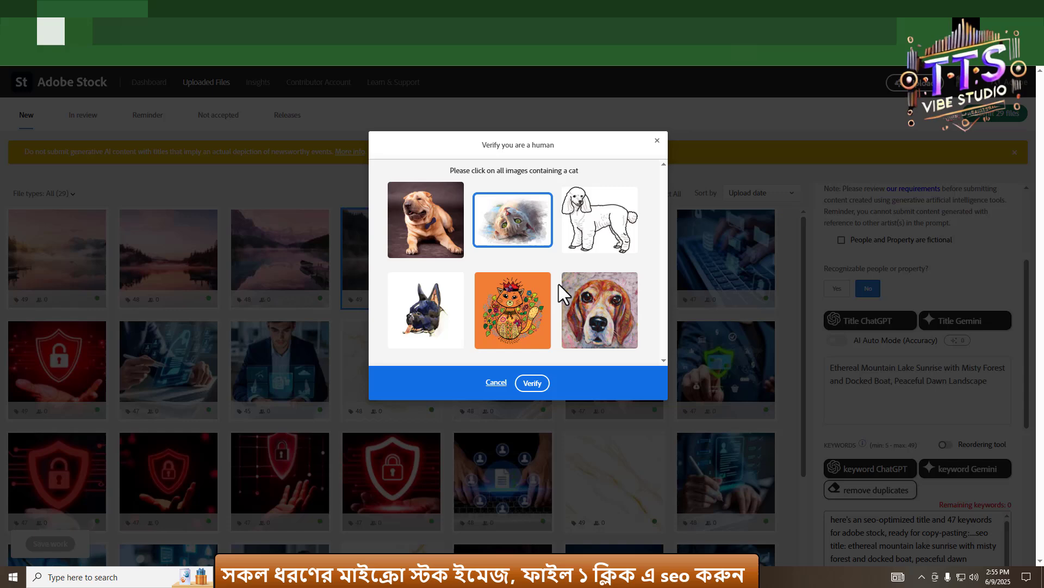
pyautogui.click(515, 325)
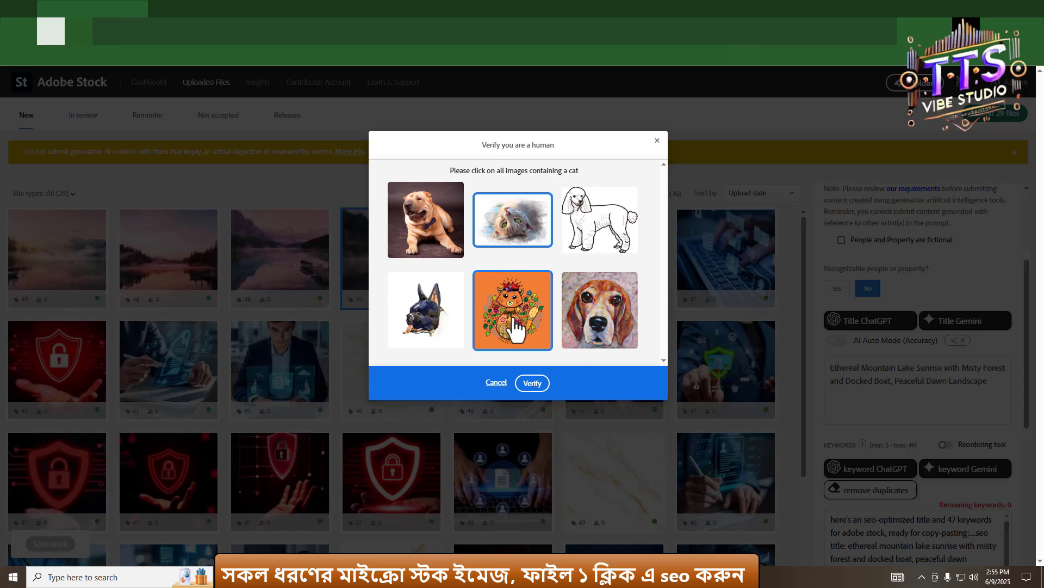
pyautogui.click(533, 384)
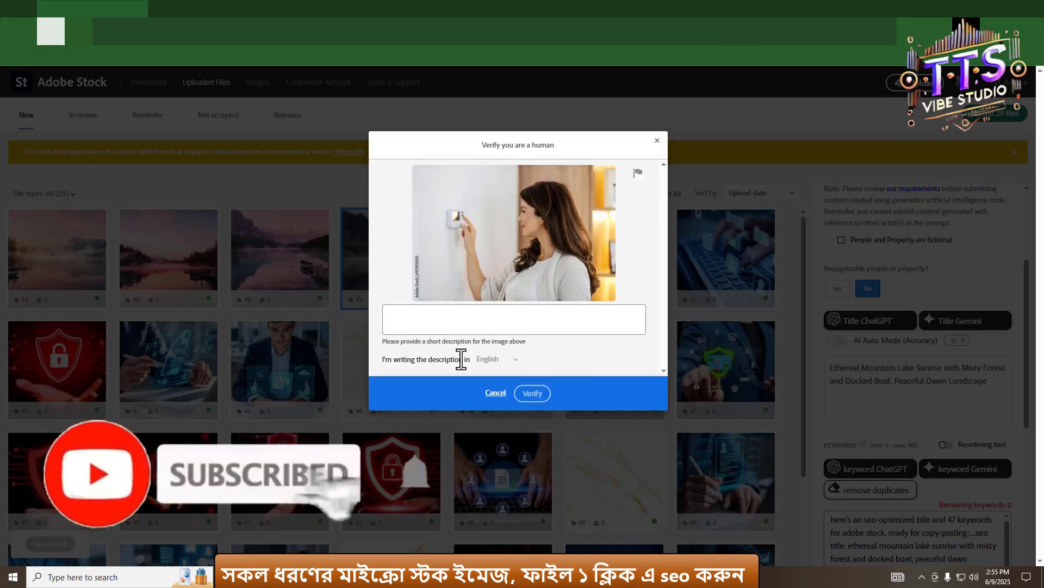
# - Describe the verification image as "a girls click a nn" and submit the verification
pyautogui.click(416, 327)
pyautogui.write('a')
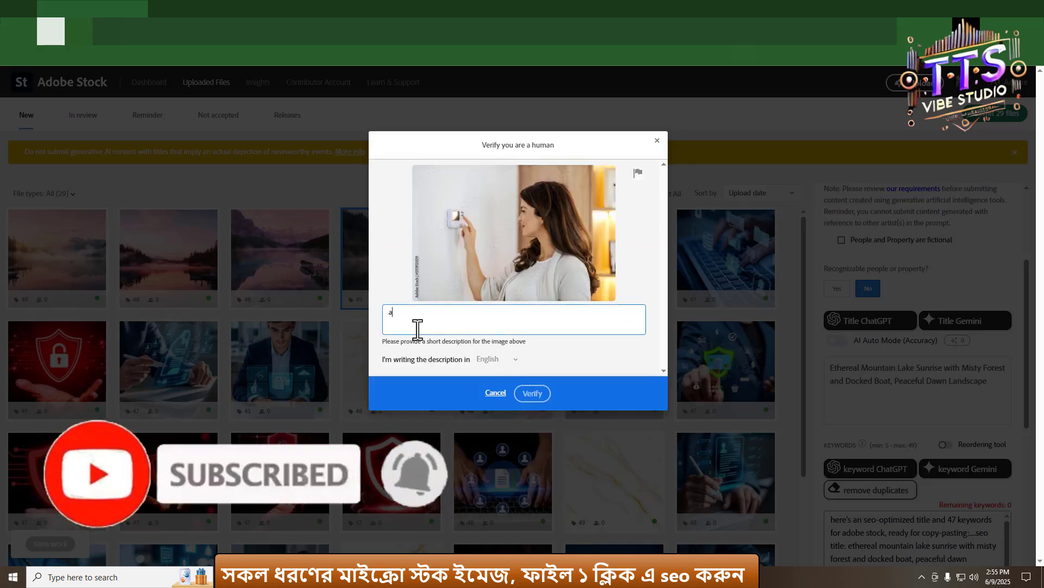
pyautogui.write(' girls click a')
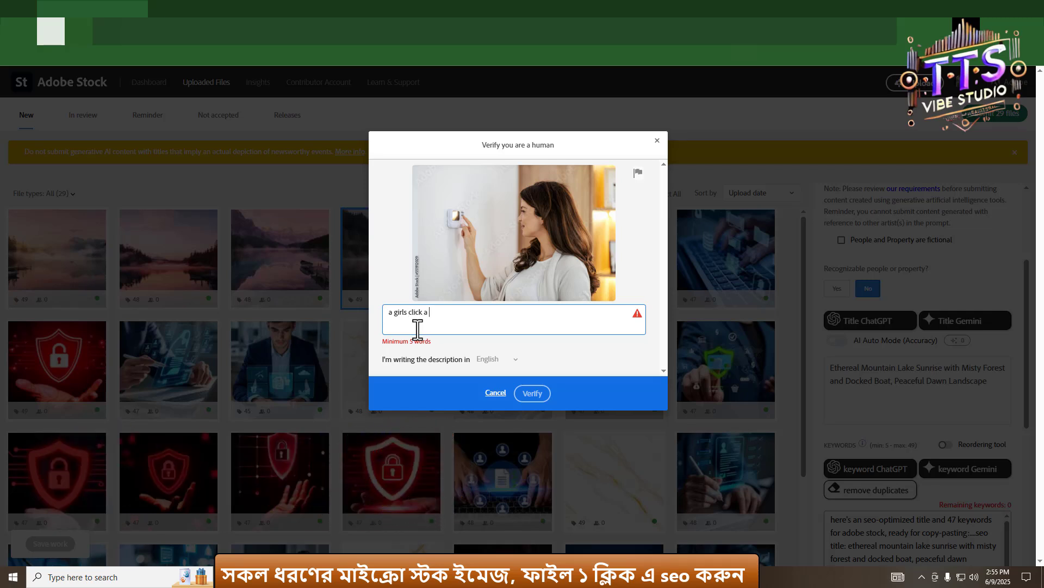
pyautogui.write('nnaujhn')
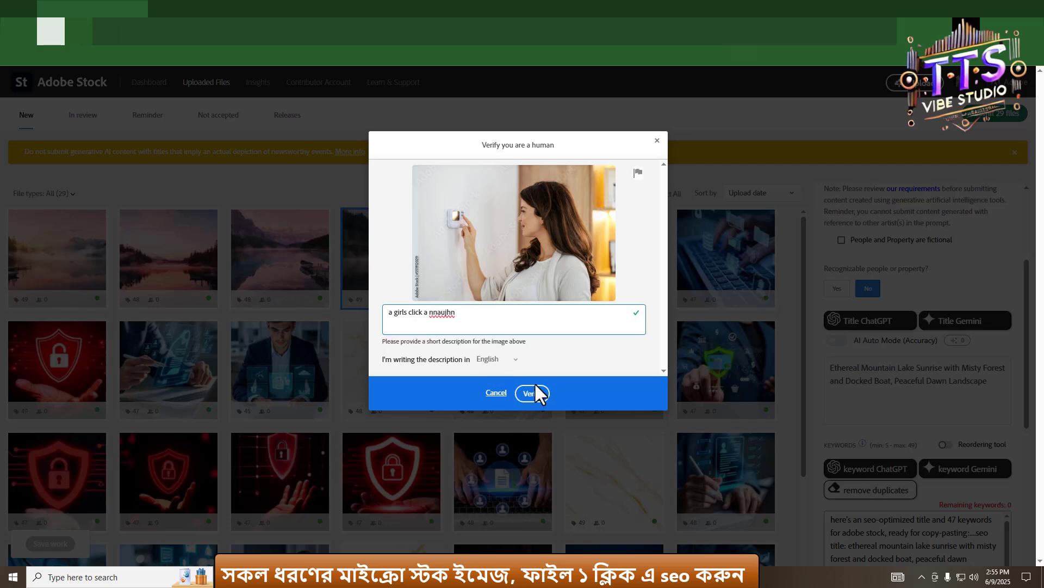
pyautogui.click(535, 387)
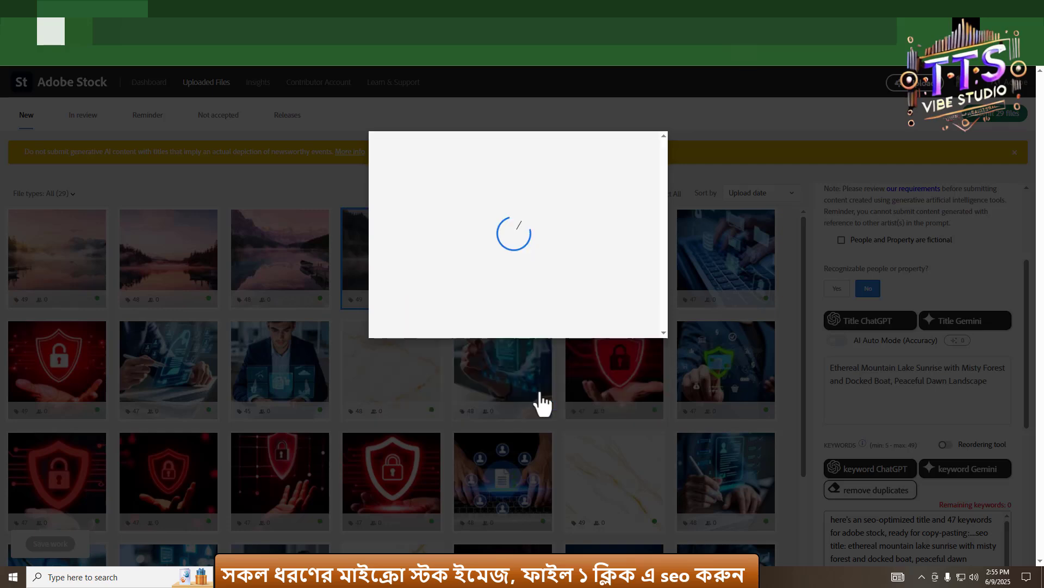
pyautogui.click(518, 497)
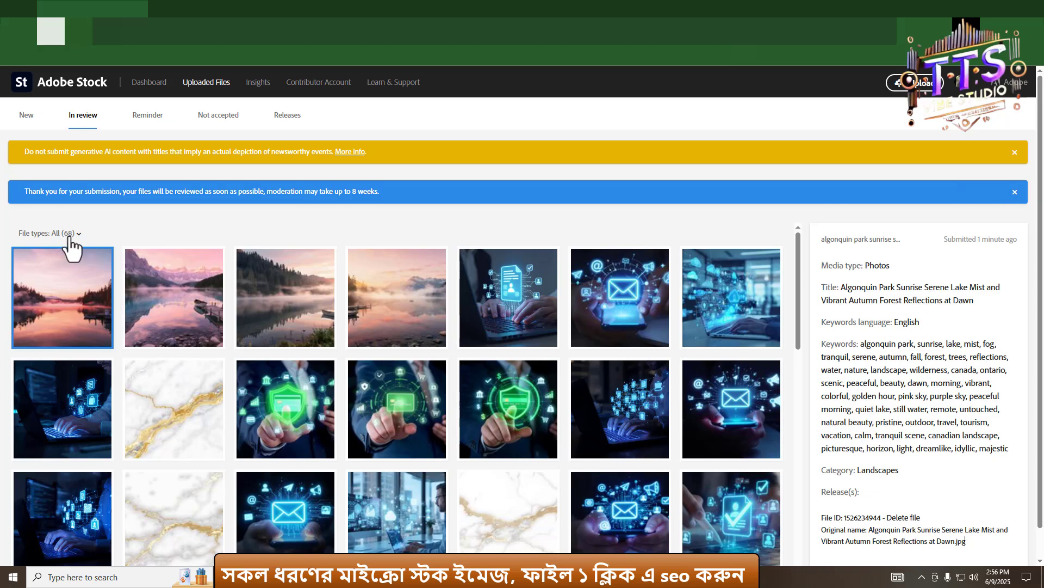
# - Browse the submitted files under review, then return to the list of new files
pyautogui.scroll(-14, 546, 373)
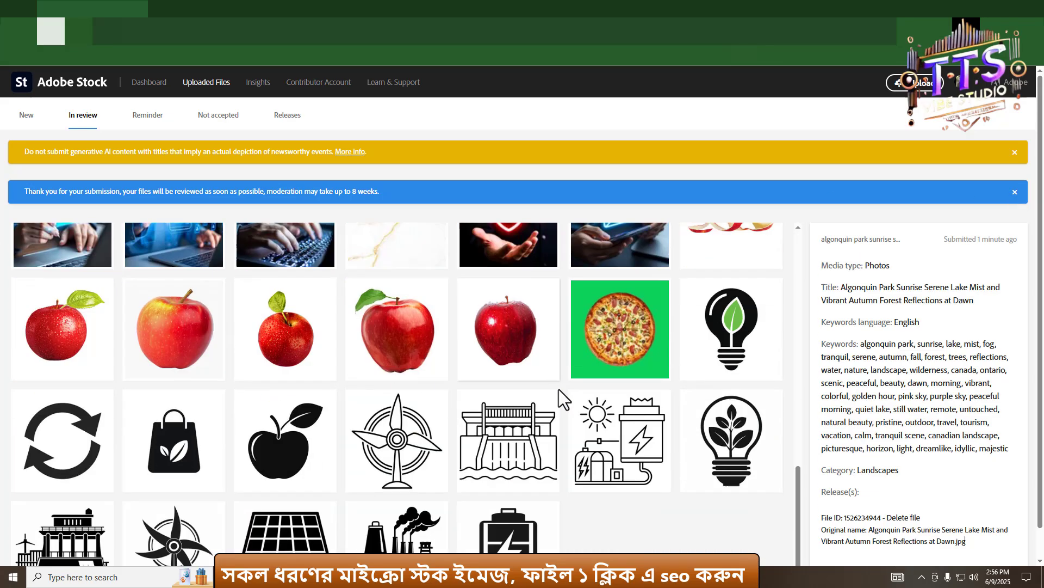
pyautogui.scroll(8, 557, 388)
pyautogui.scroll(5, 97, 426)
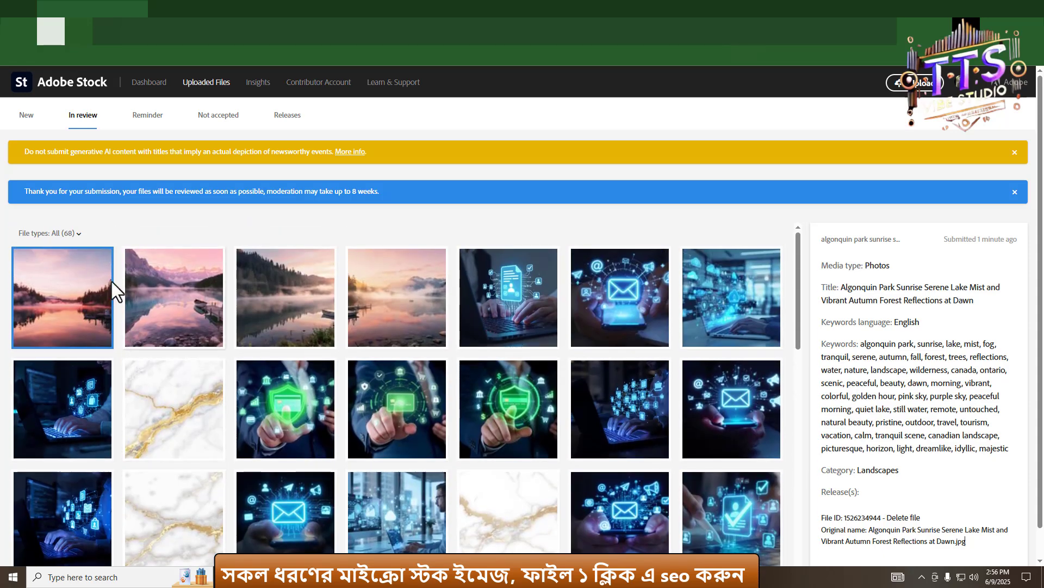
pyautogui.click(27, 116)
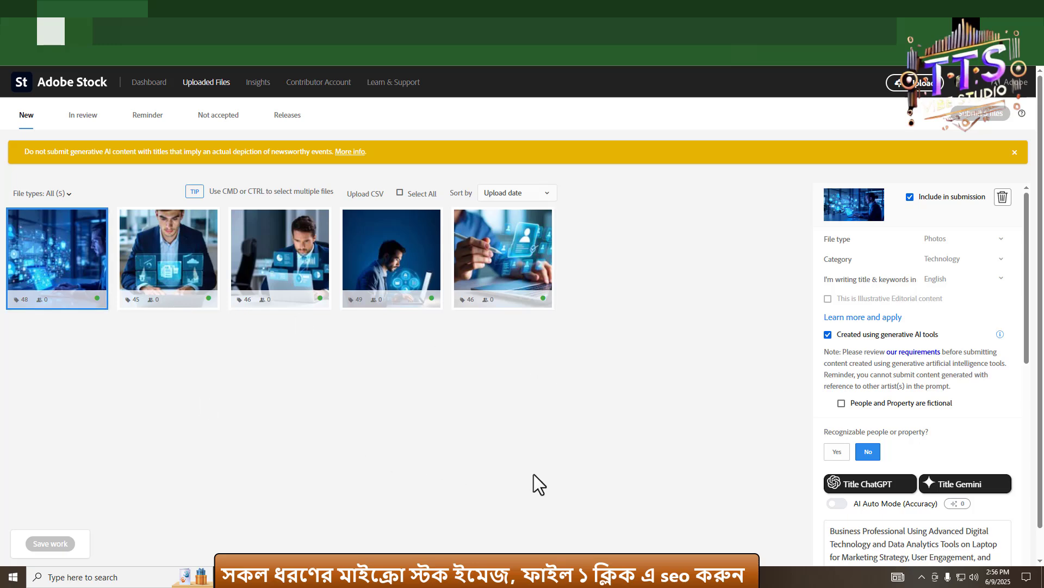
# - Switch to Gemini, open the Image SEO Title and Keywords chat, and scroll through its generated titles and keywords
pyautogui.click(546, 576)
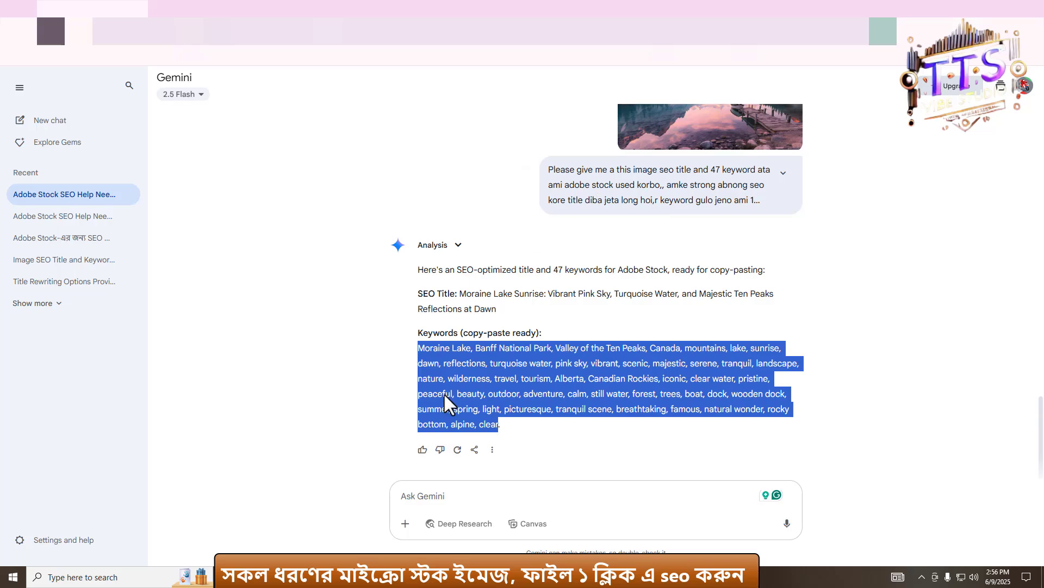
pyautogui.click(68, 262)
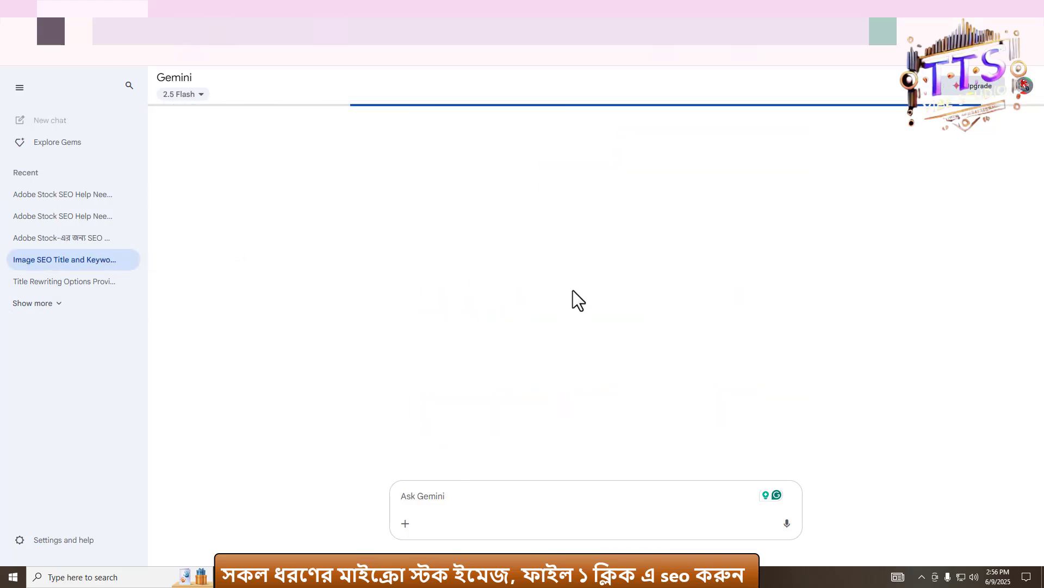
pyautogui.scroll(16, 694, 341)
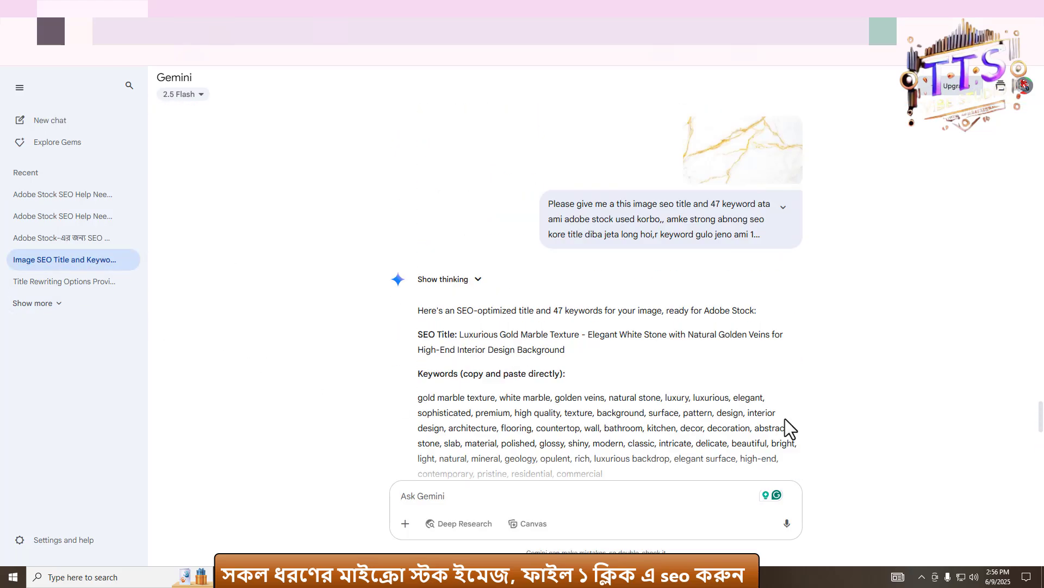
pyautogui.scroll(20, 761, 330)
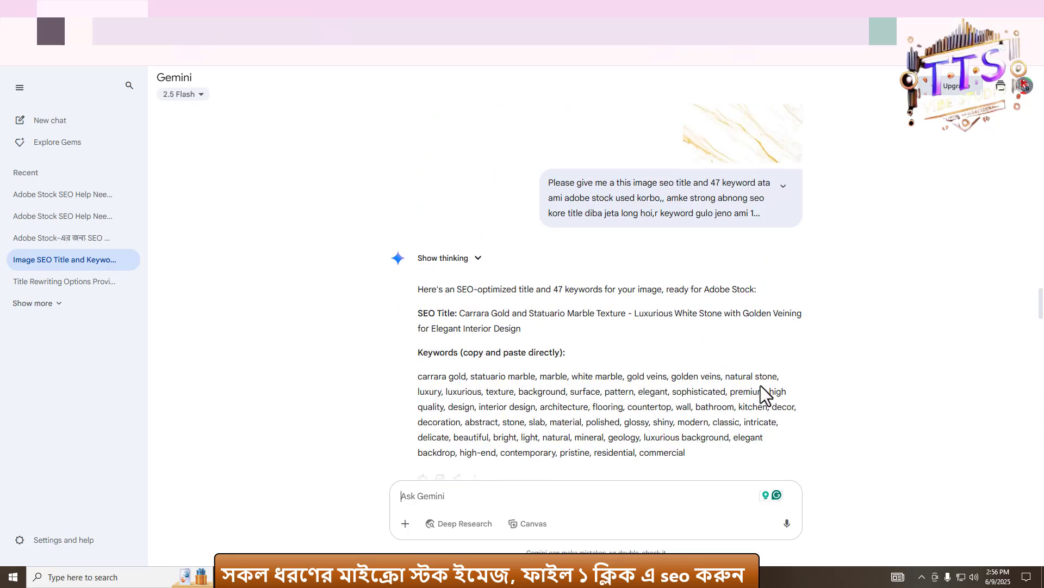
pyautogui.scroll(-5, 526, 357)
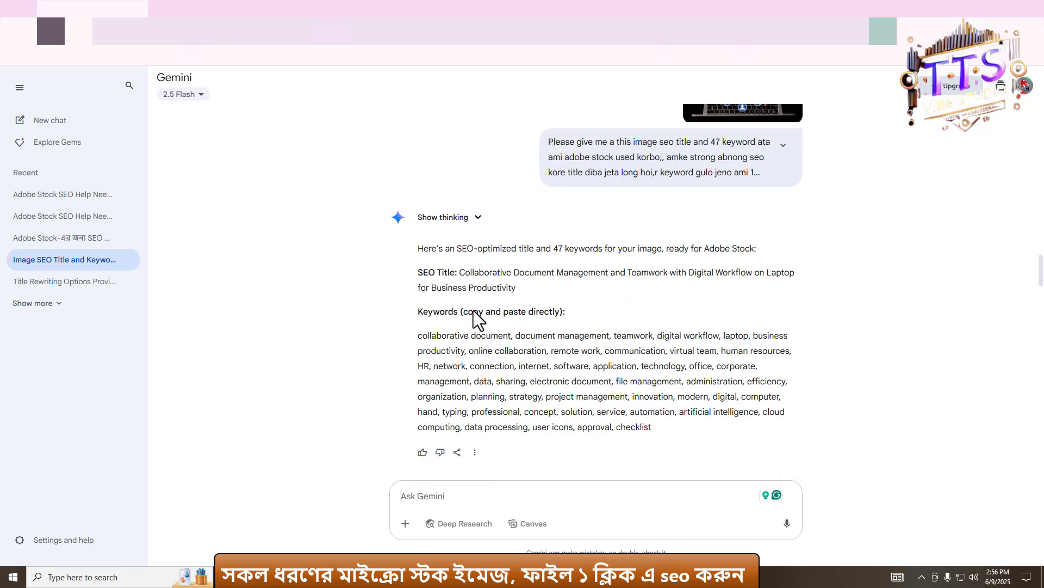
pyautogui.scroll(15, 515, 374)
pyautogui.scroll(-10, 515, 375)
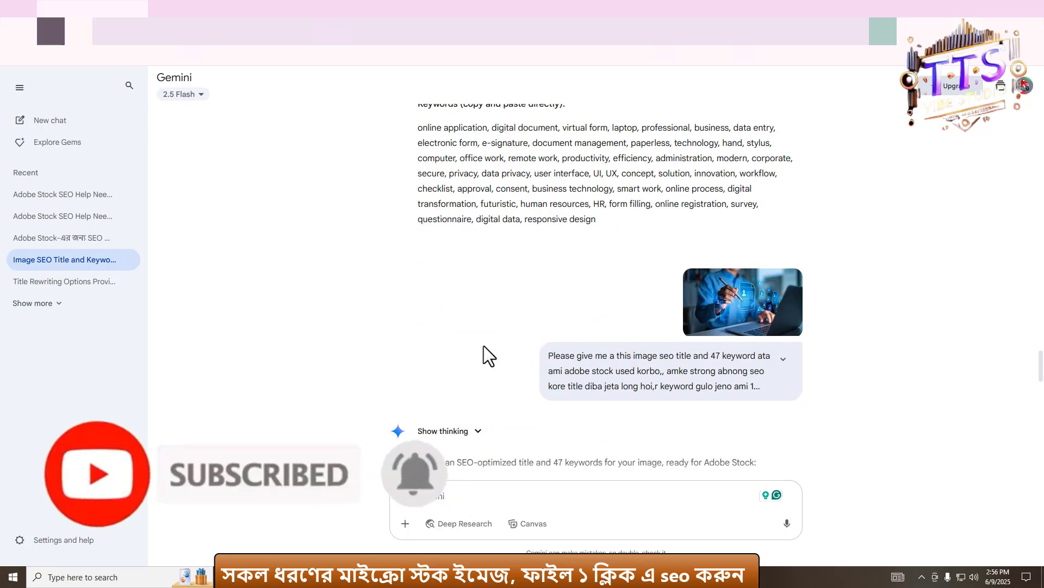
pyautogui.scroll(-1, 494, 345)
pyautogui.scroll(-5, 494, 345)
pyautogui.scroll(-3, 585, 354)
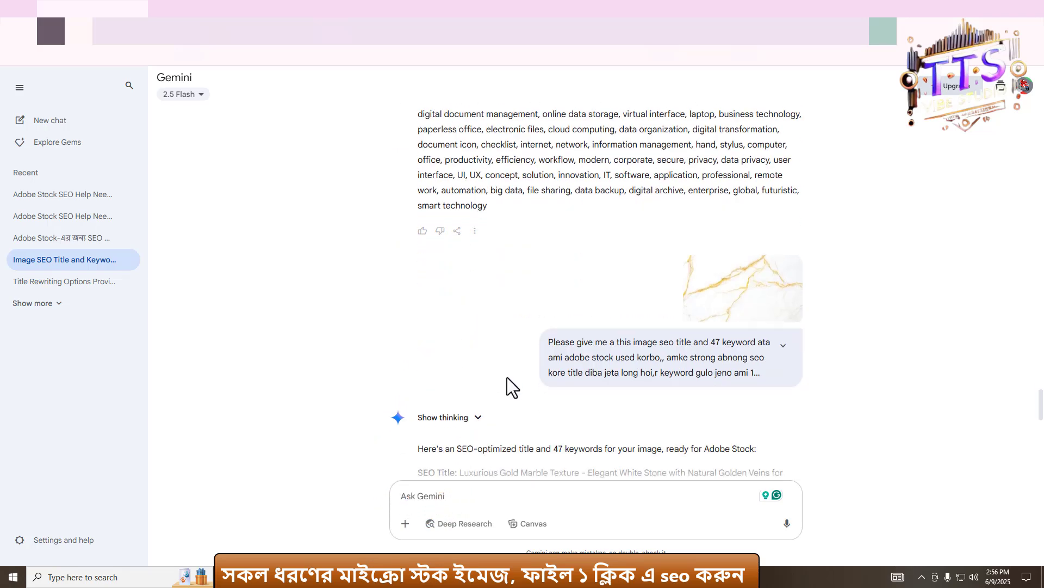